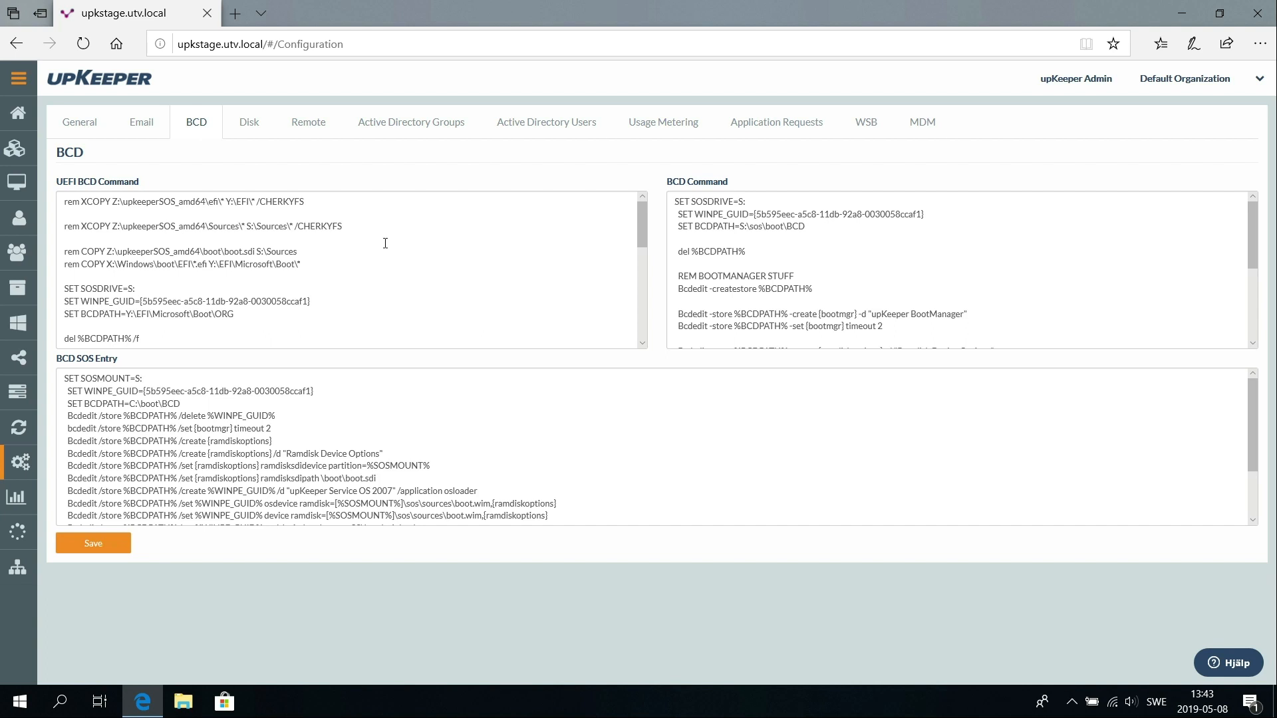
Review the Disk configuration settings, and limit the device list to computers only.
left_click(248, 128)
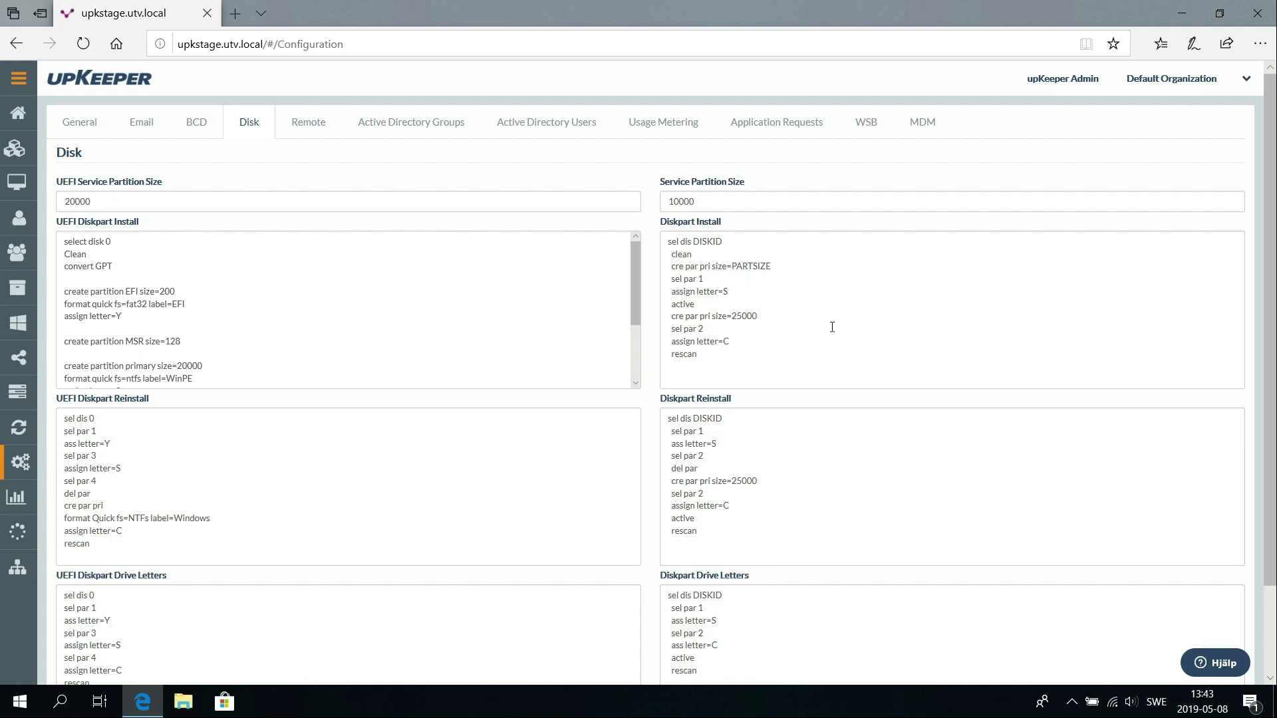
left_click(13, 189)
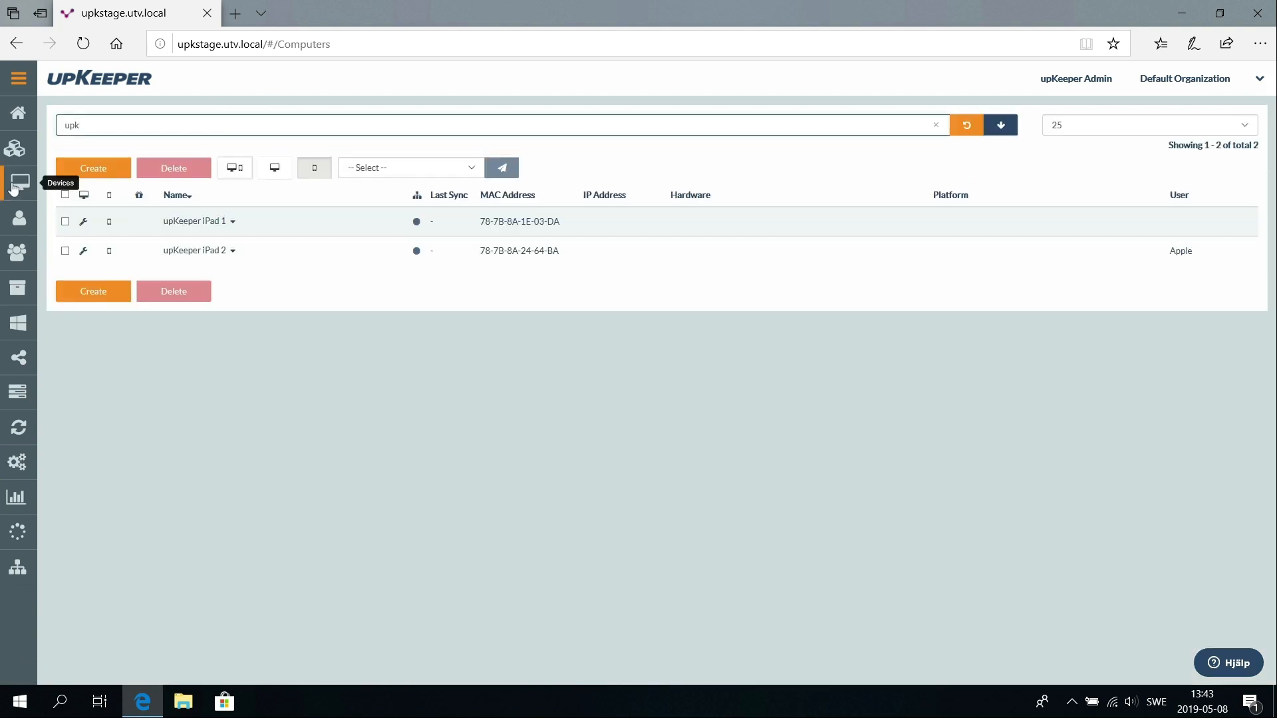
left_click(282, 172)
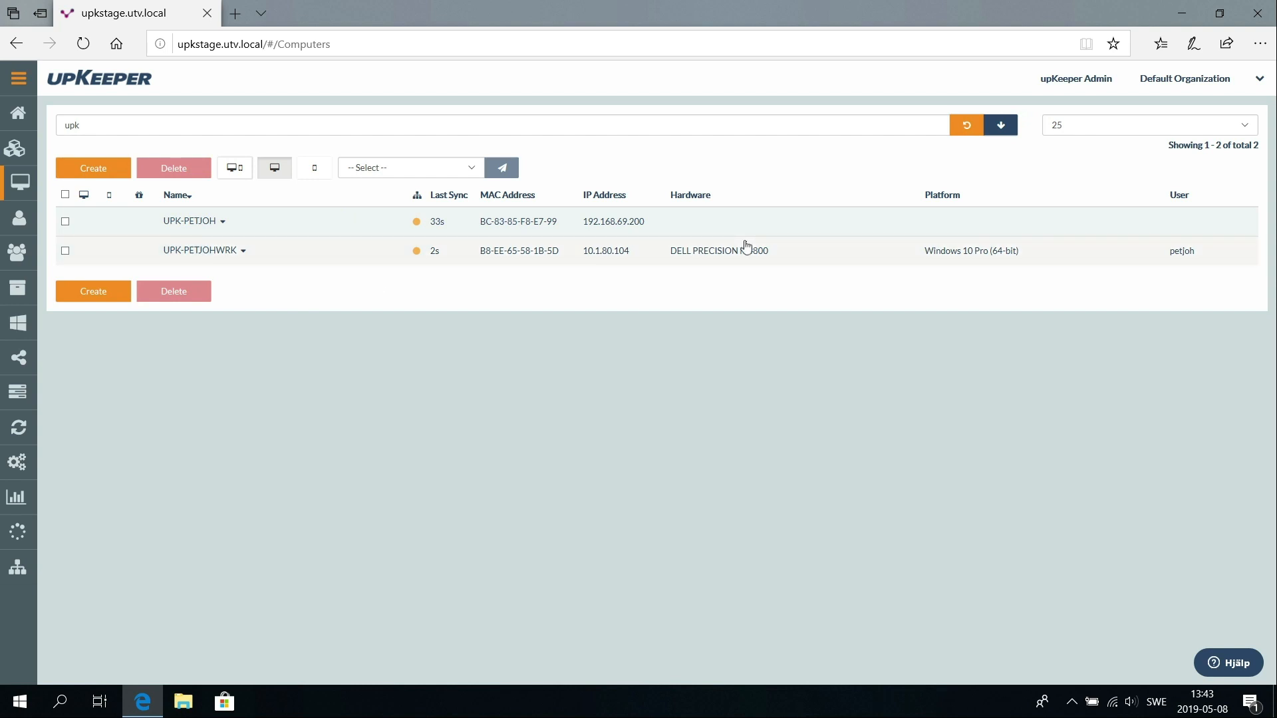
Export the filtered computer list to Excel, view the opened export.csv and close it, and collapse the extra filters.
left_click(1007, 132)
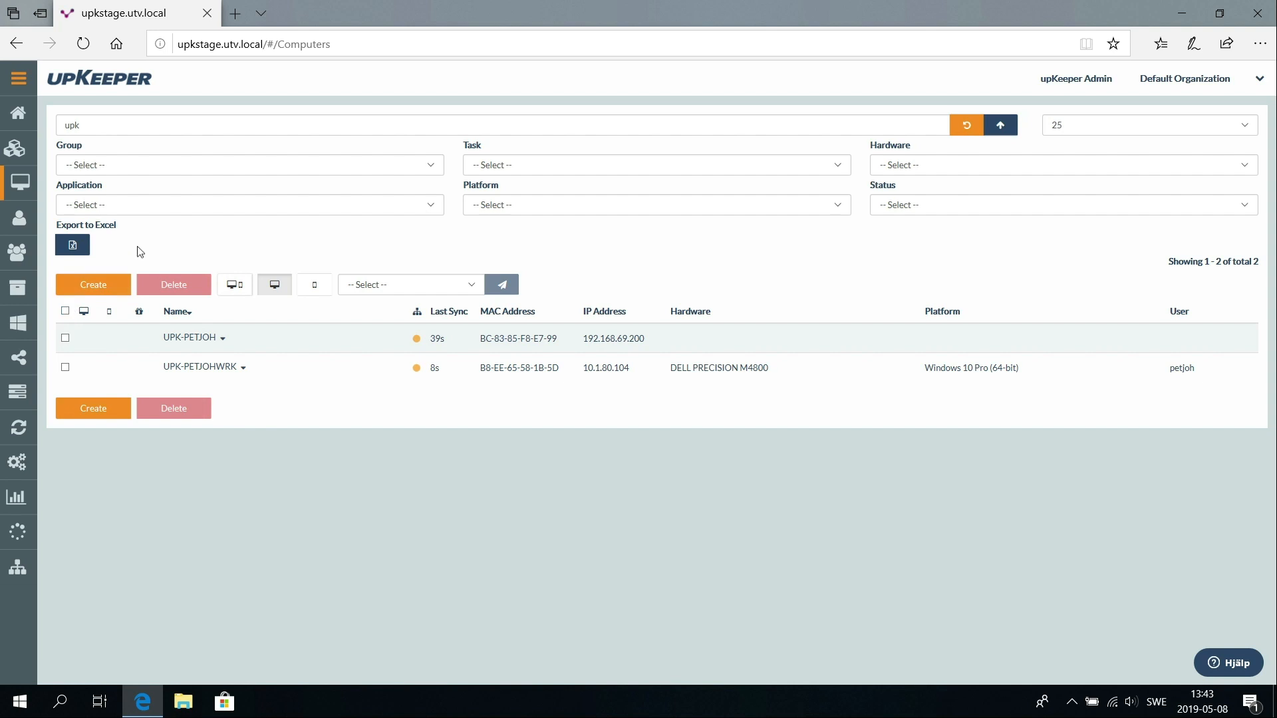
left_click(68, 251)
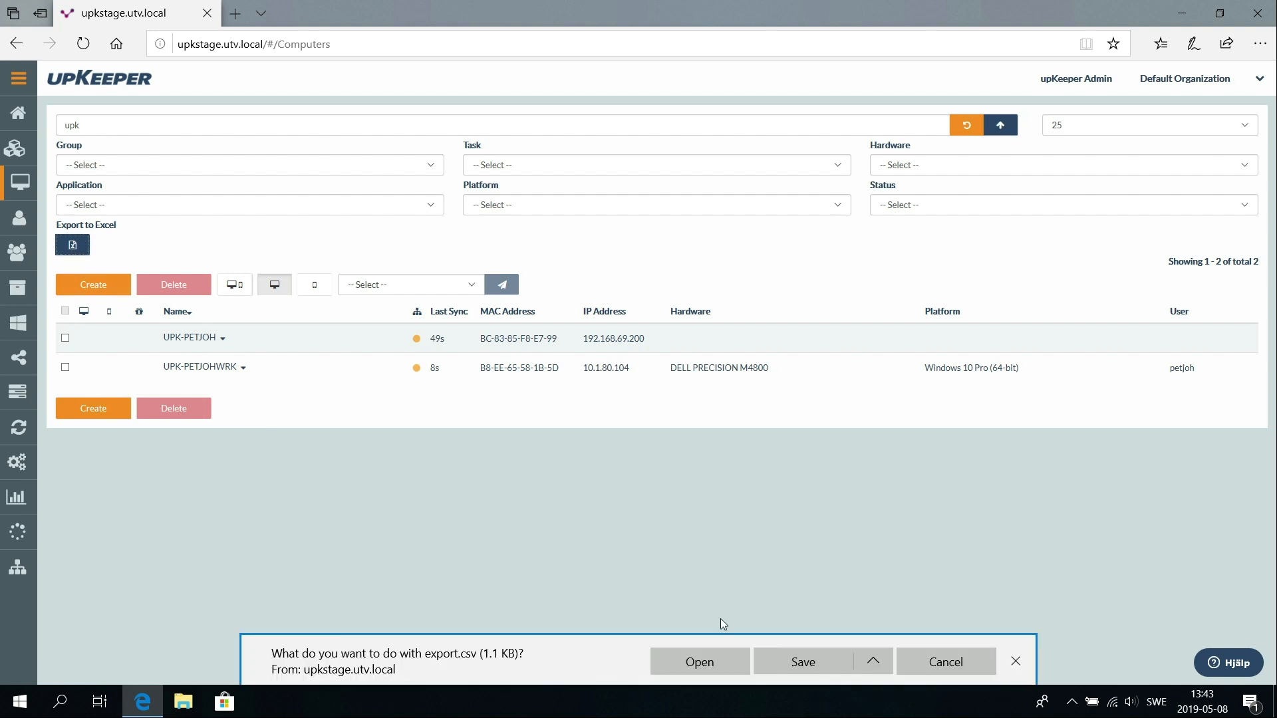
left_click(719, 670)
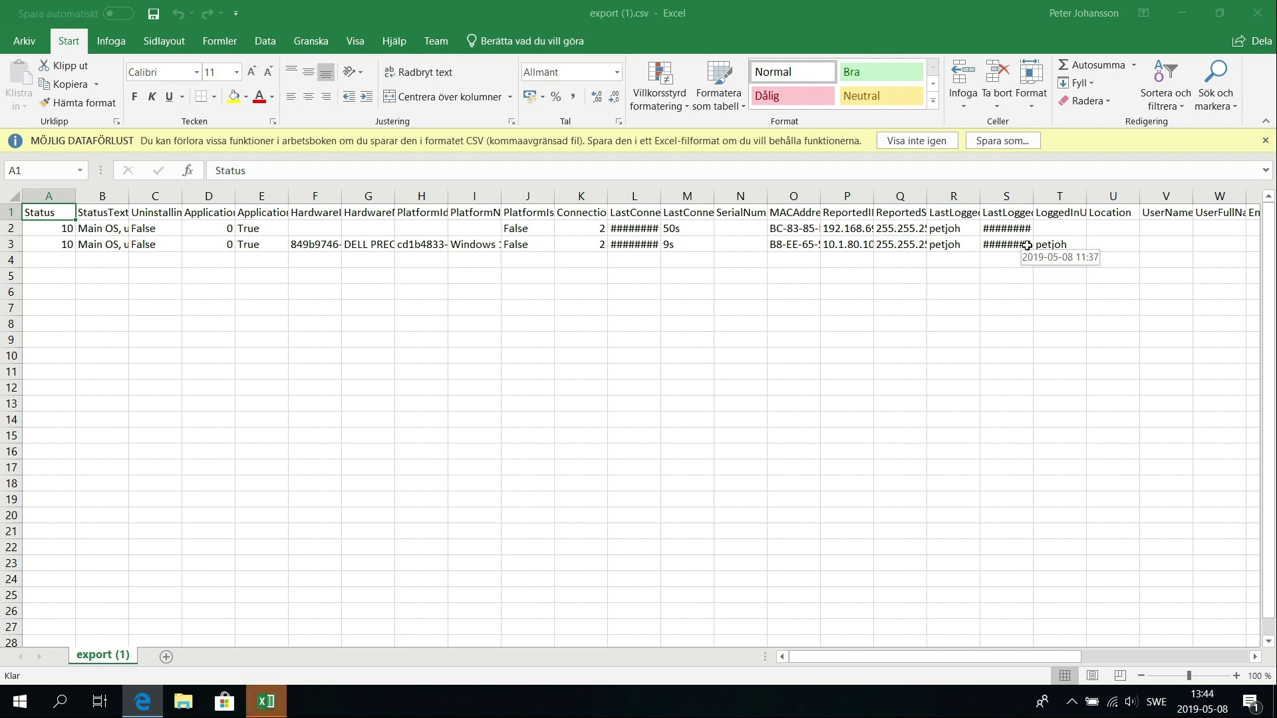
left_click(1251, 19)
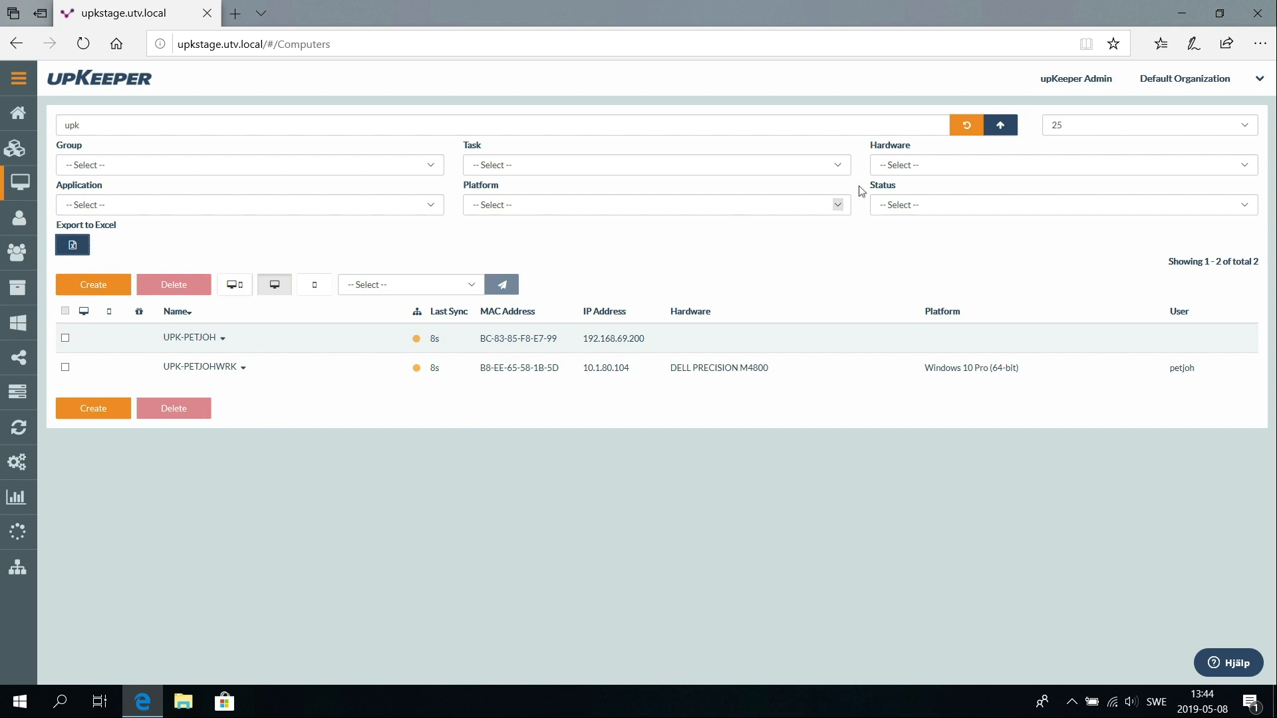
left_click(1001, 125)
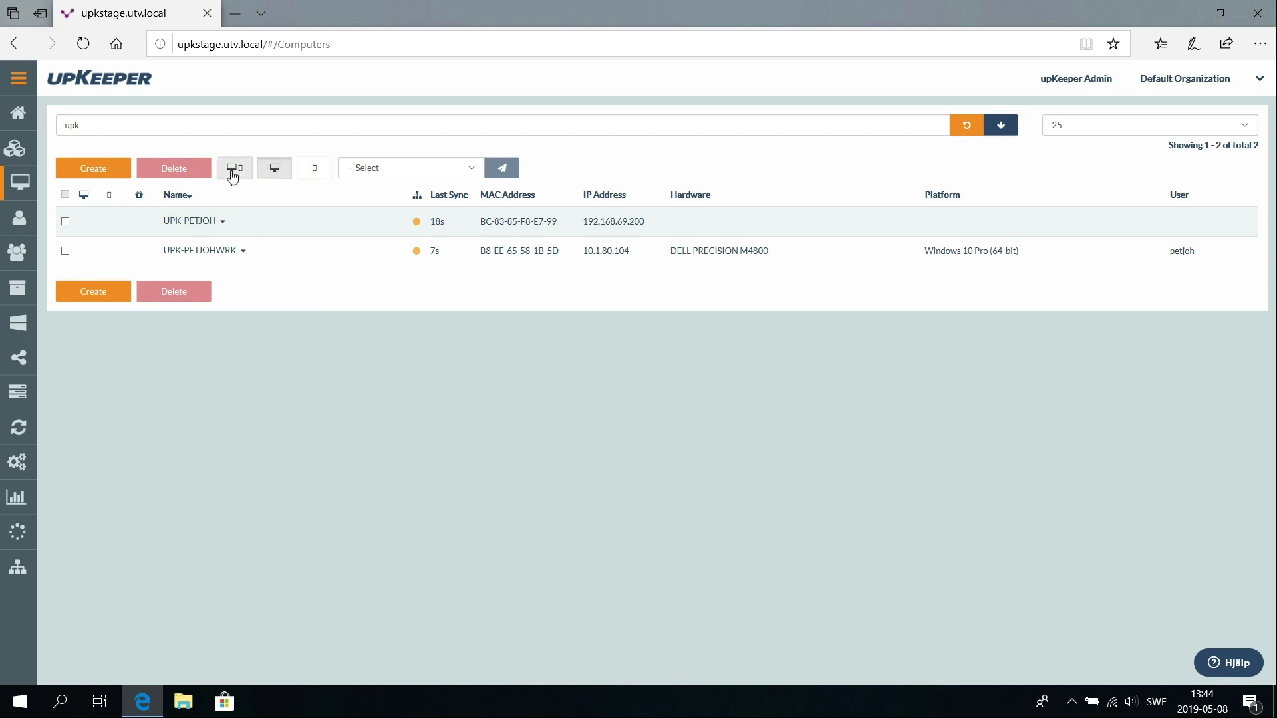
Open upKeeper iPad 2 from the mobile device list and send it the message "Din enhet kommer att uppdateras inom kort!".
left_click(315, 175)
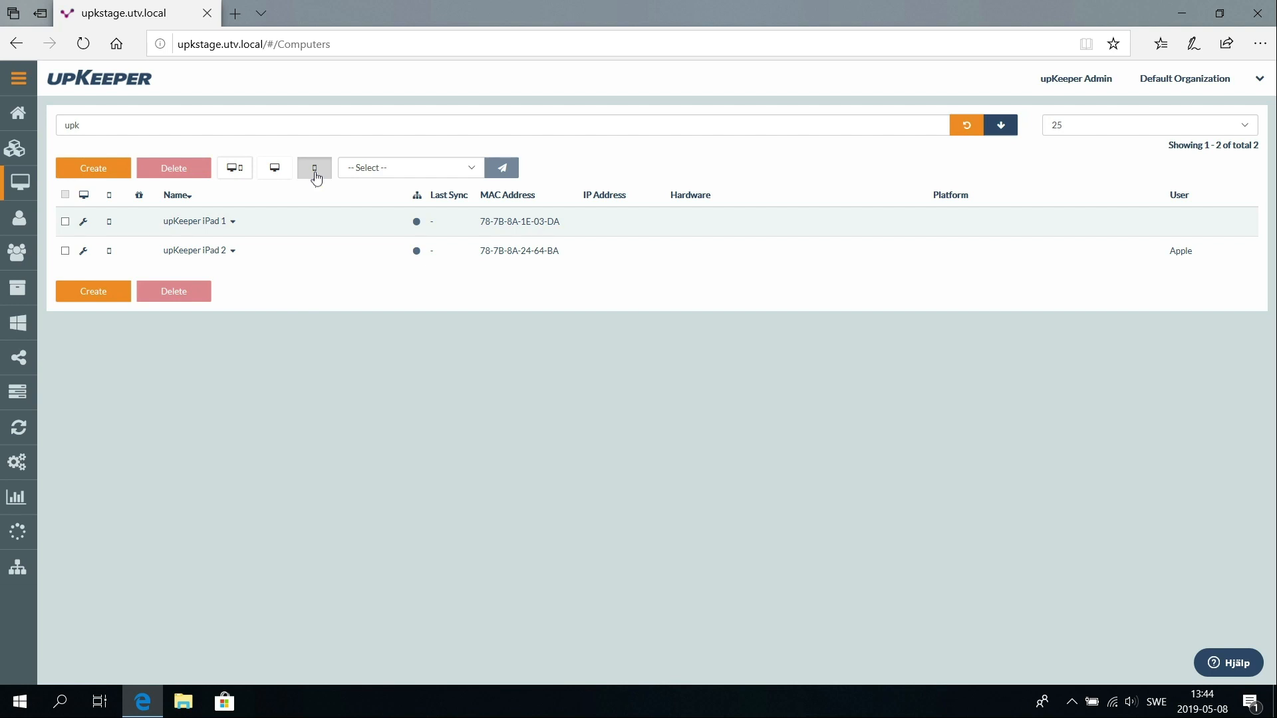
left_click(199, 251)
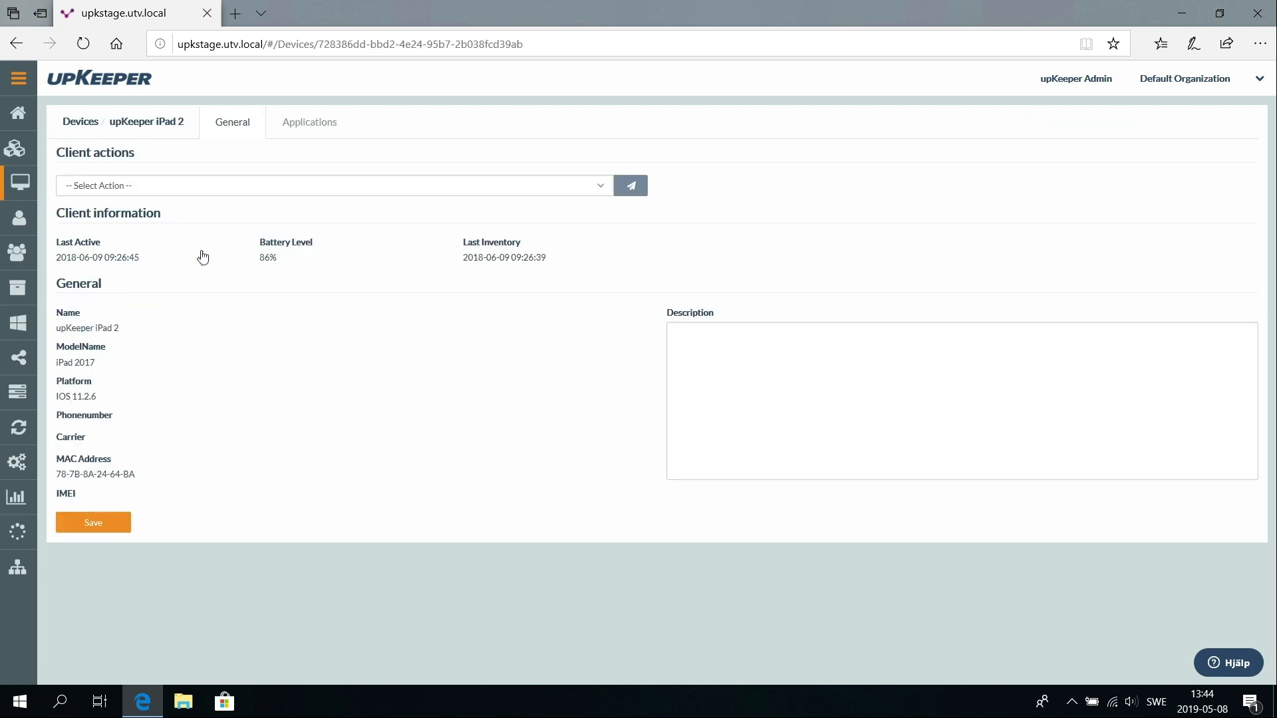
left_click(258, 189)
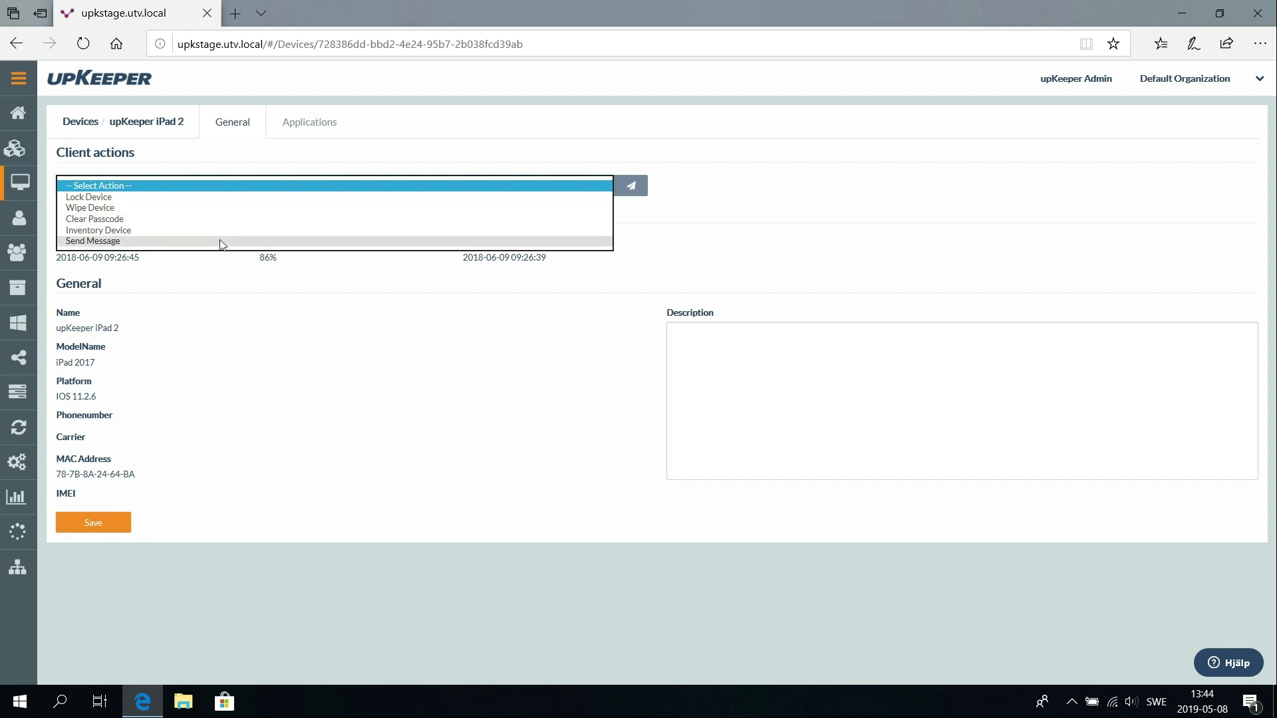
left_click(221, 242)
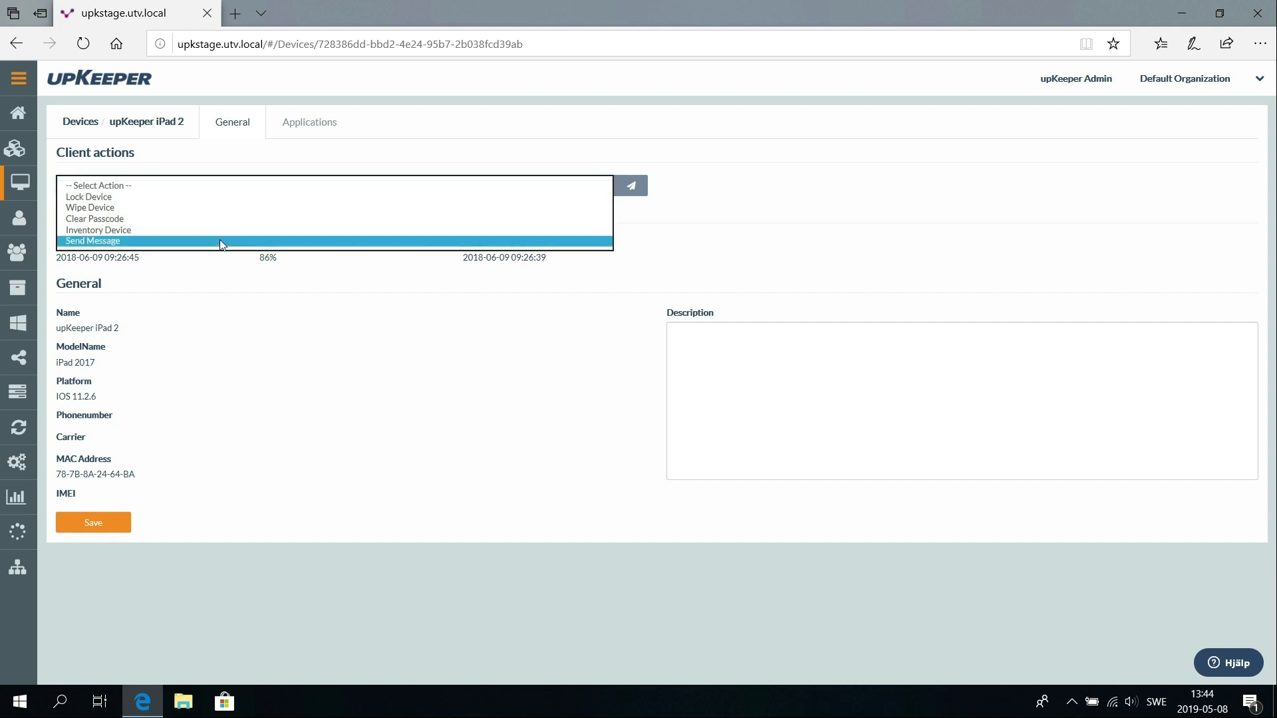
left_click(174, 209)
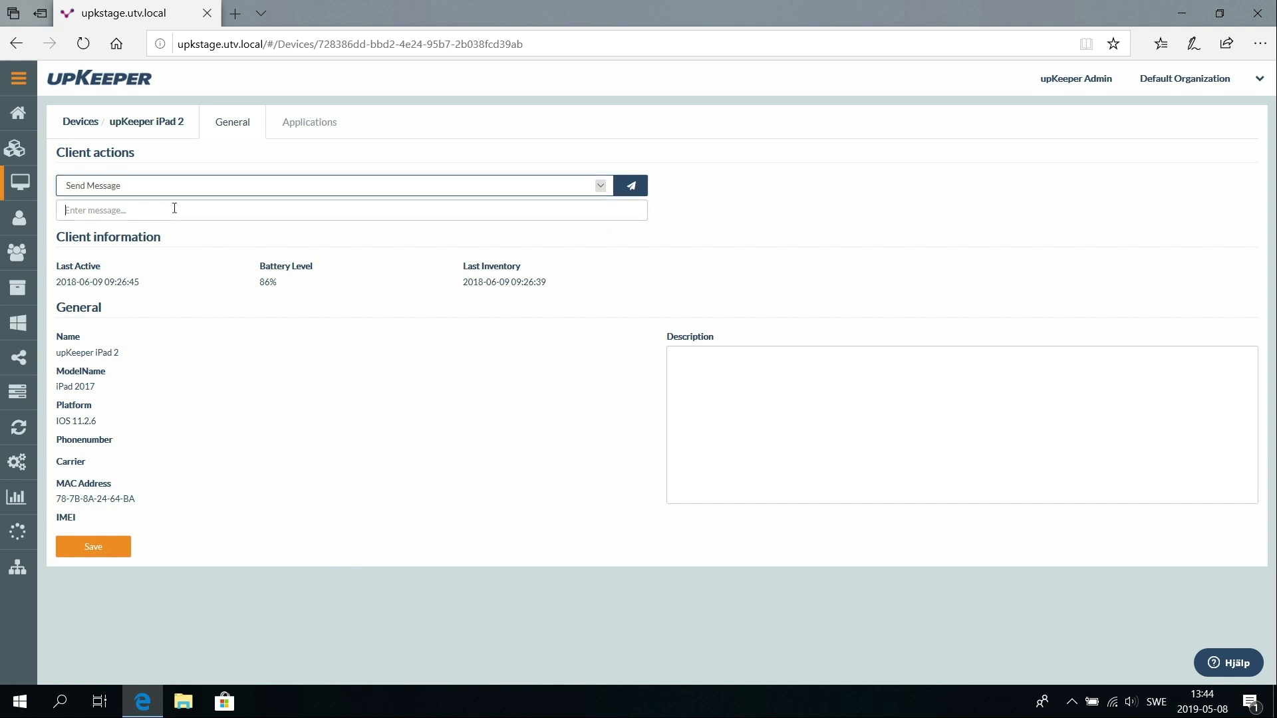
type("Din ")
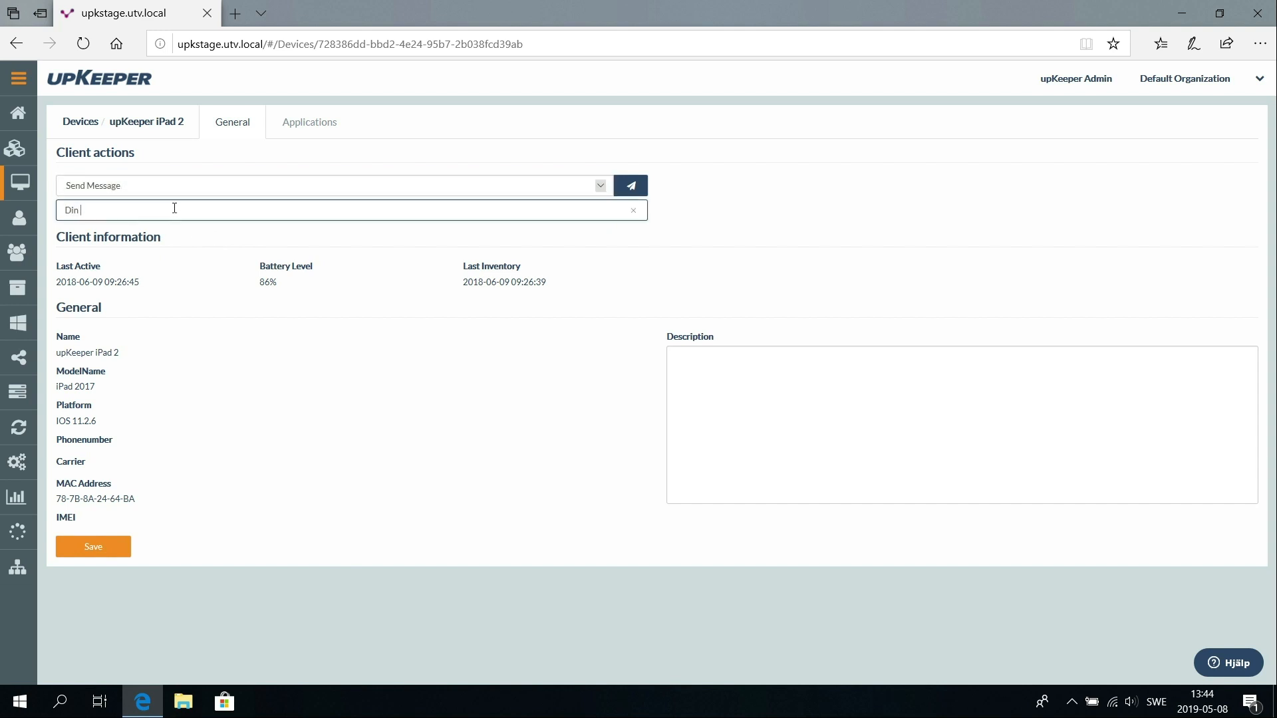
type("enhet kommer att uppdateras inom kort!")
left_click(635, 191)
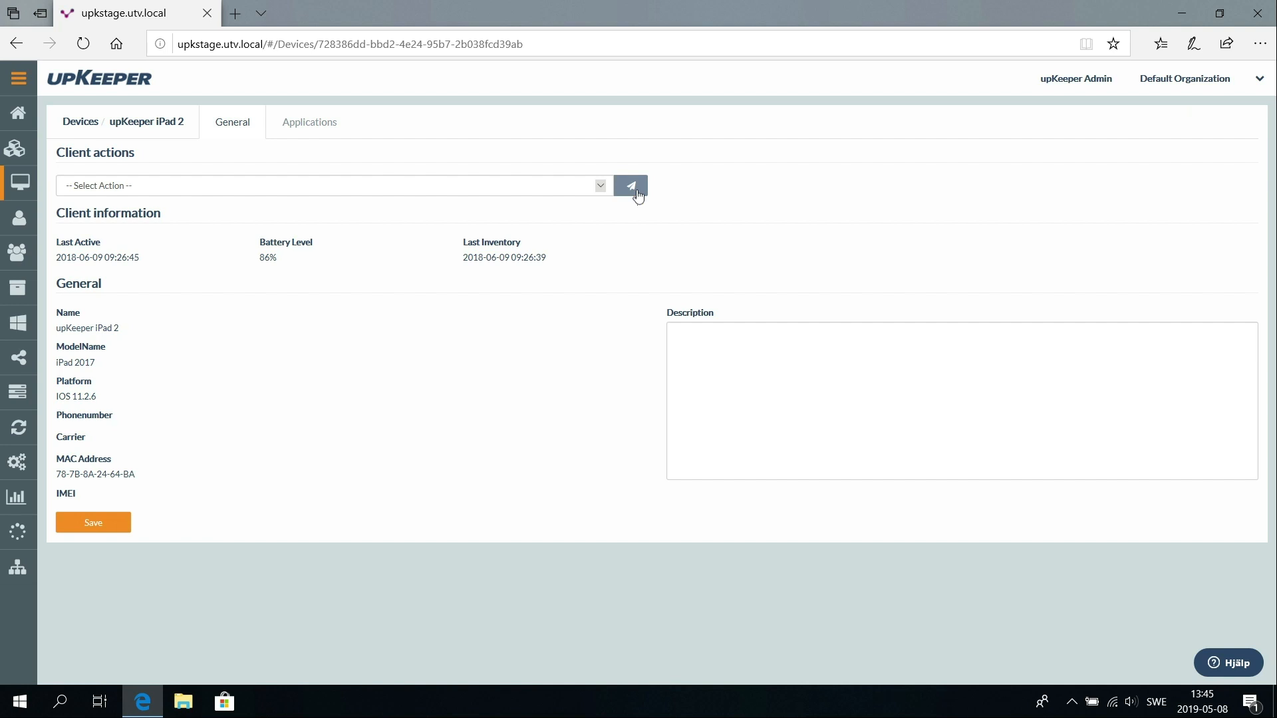
Return to the device list and show both computers and mobile devices.
left_click(27, 178)
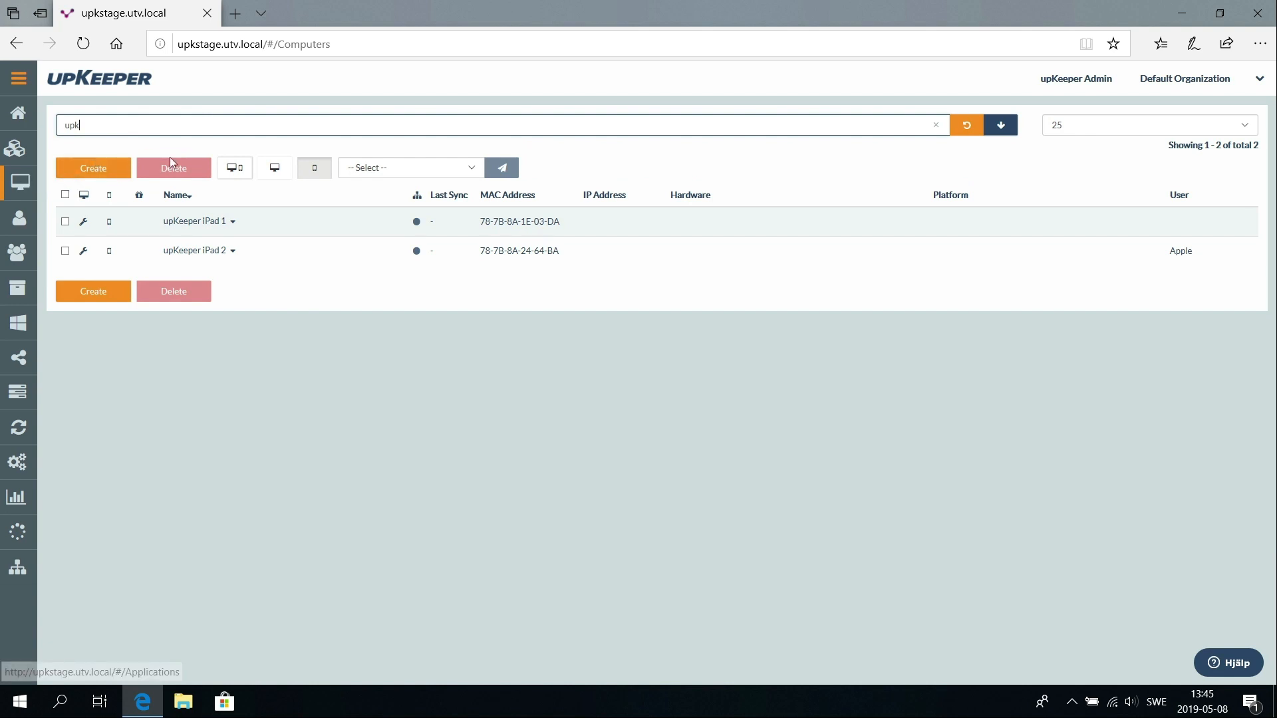
left_click(237, 169)
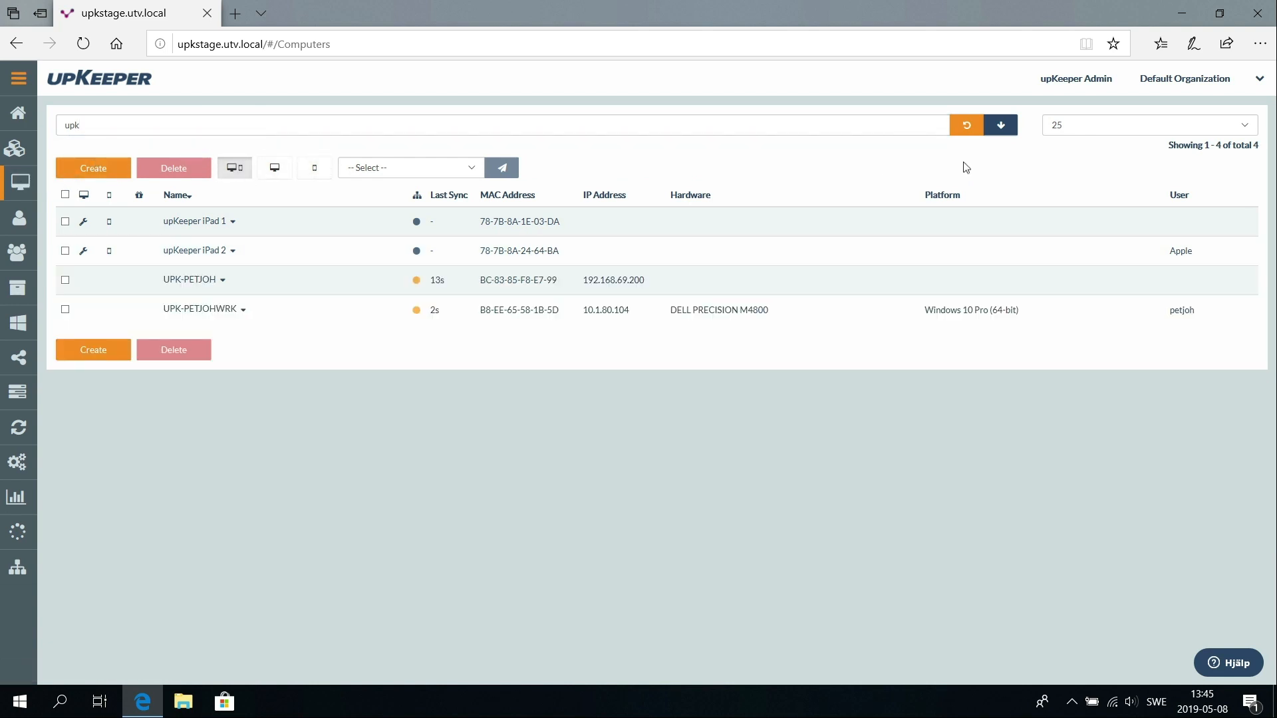
left_click(1189, 80)
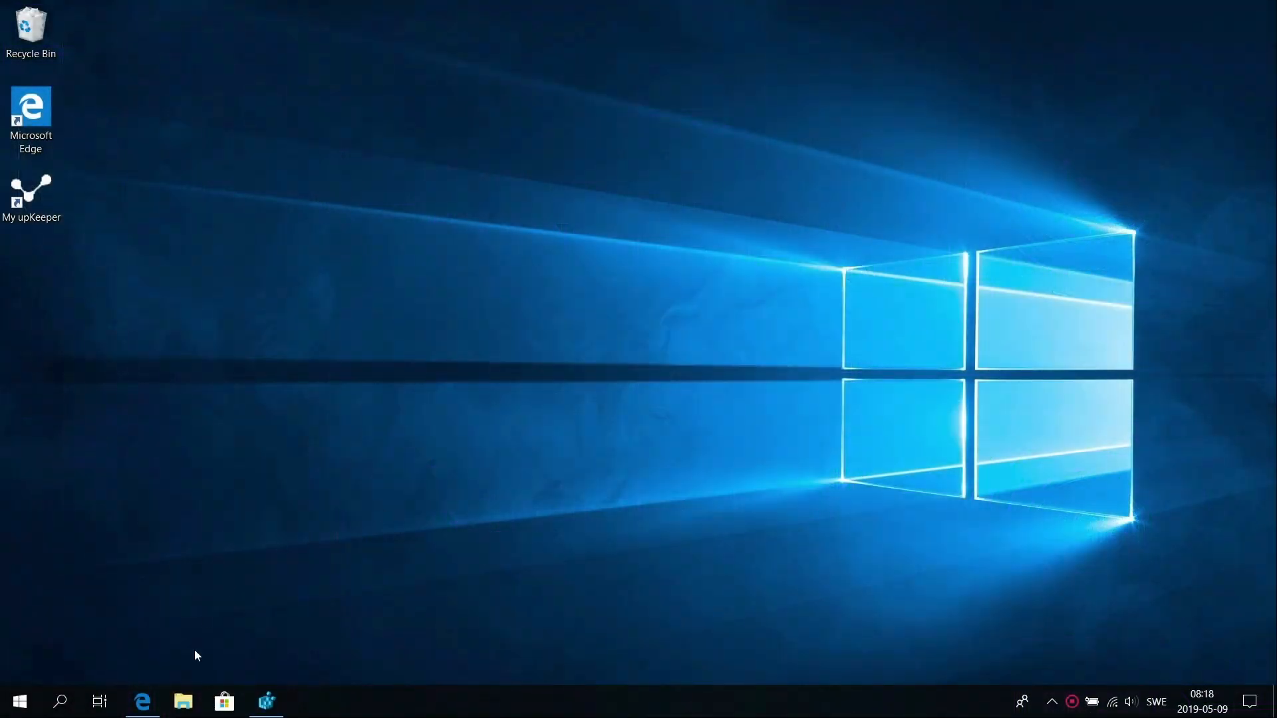
Switch to the Edge browser and log in to upKeeper with the username upkeeper and the account password.
left_click(142, 702)
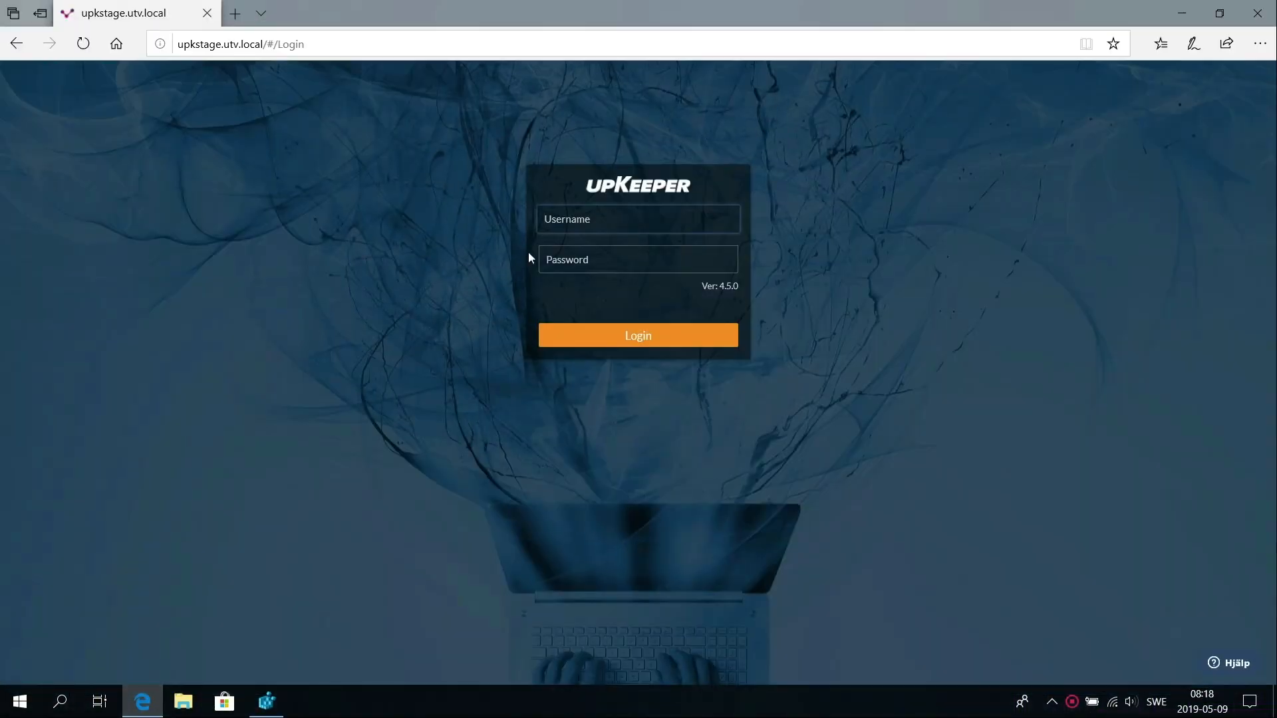
type("upkeeper")
key("Tab")
type("•••••")
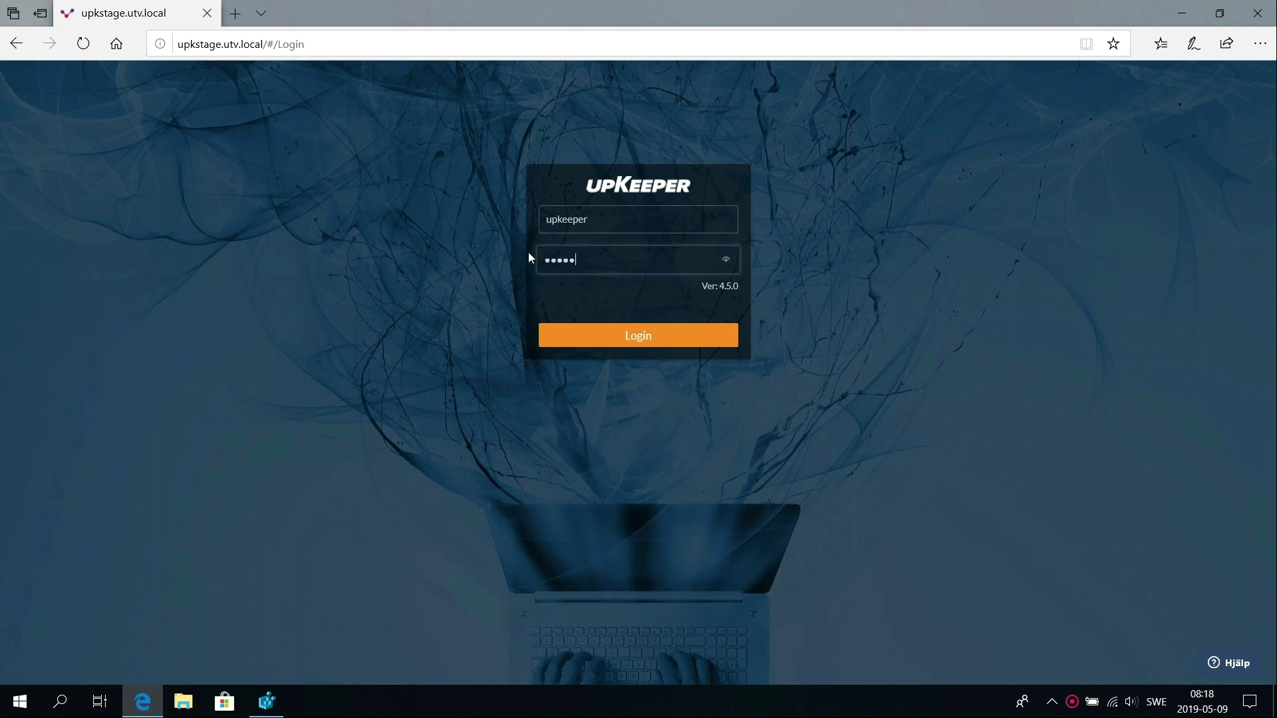
type("•••••")
key("Return")
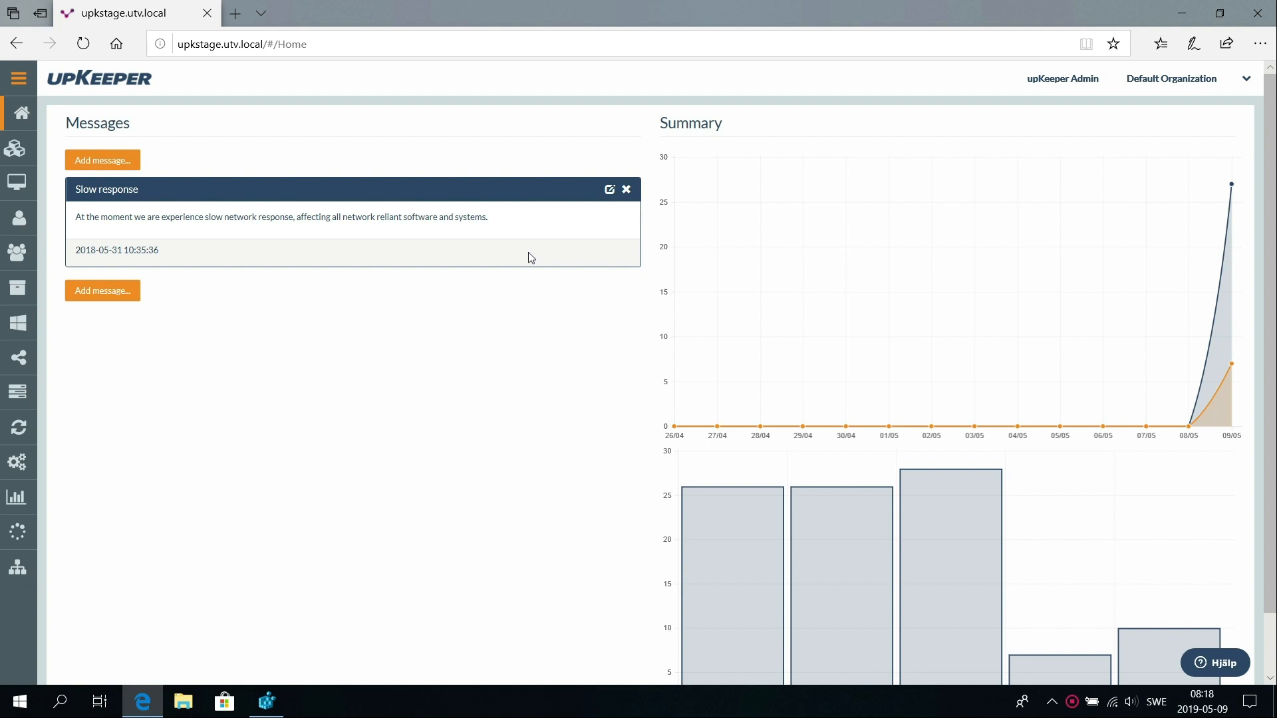
Search the applications for "err" and open ErrorApp.
left_click(16, 153)
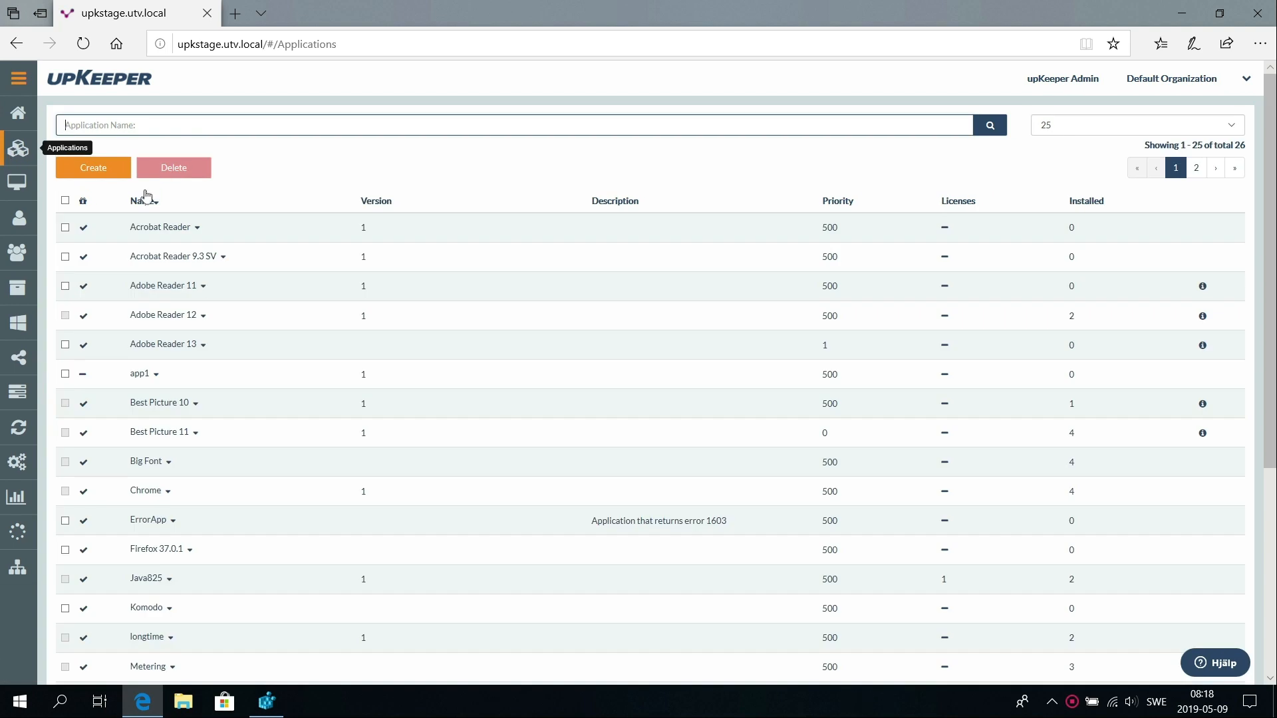
left_click(197, 228)
left_click(211, 362)
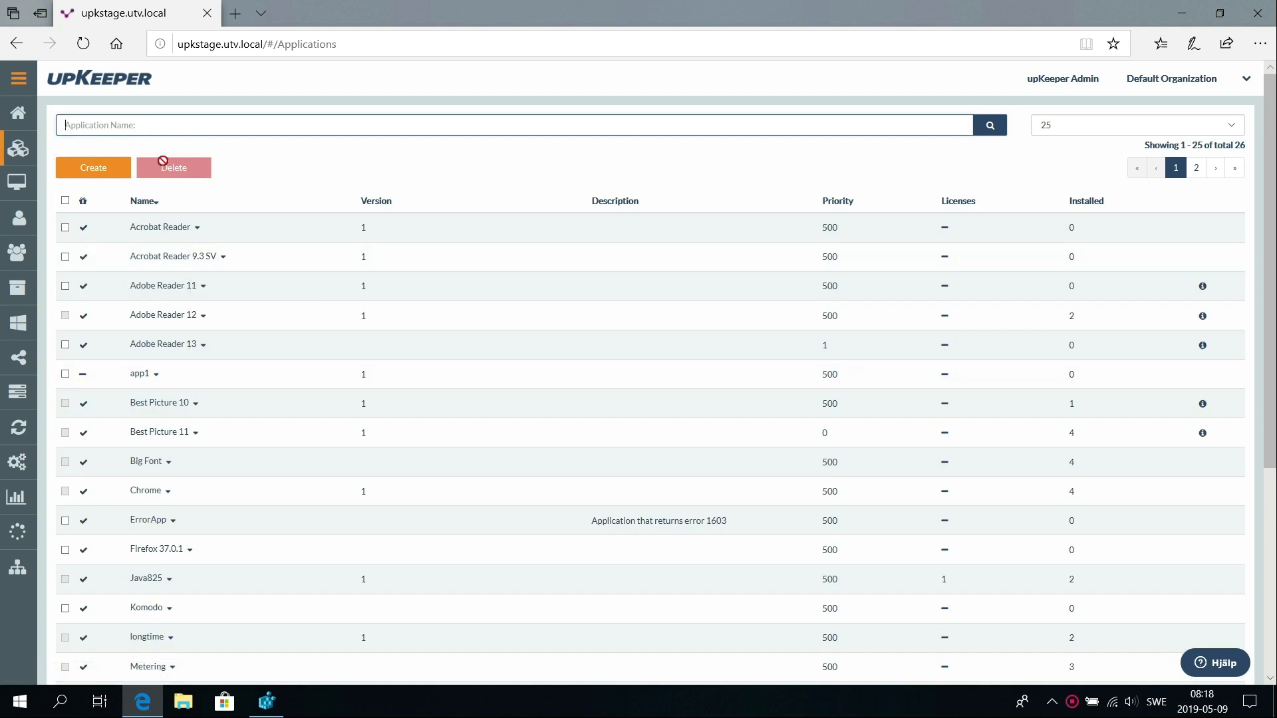
type("err")
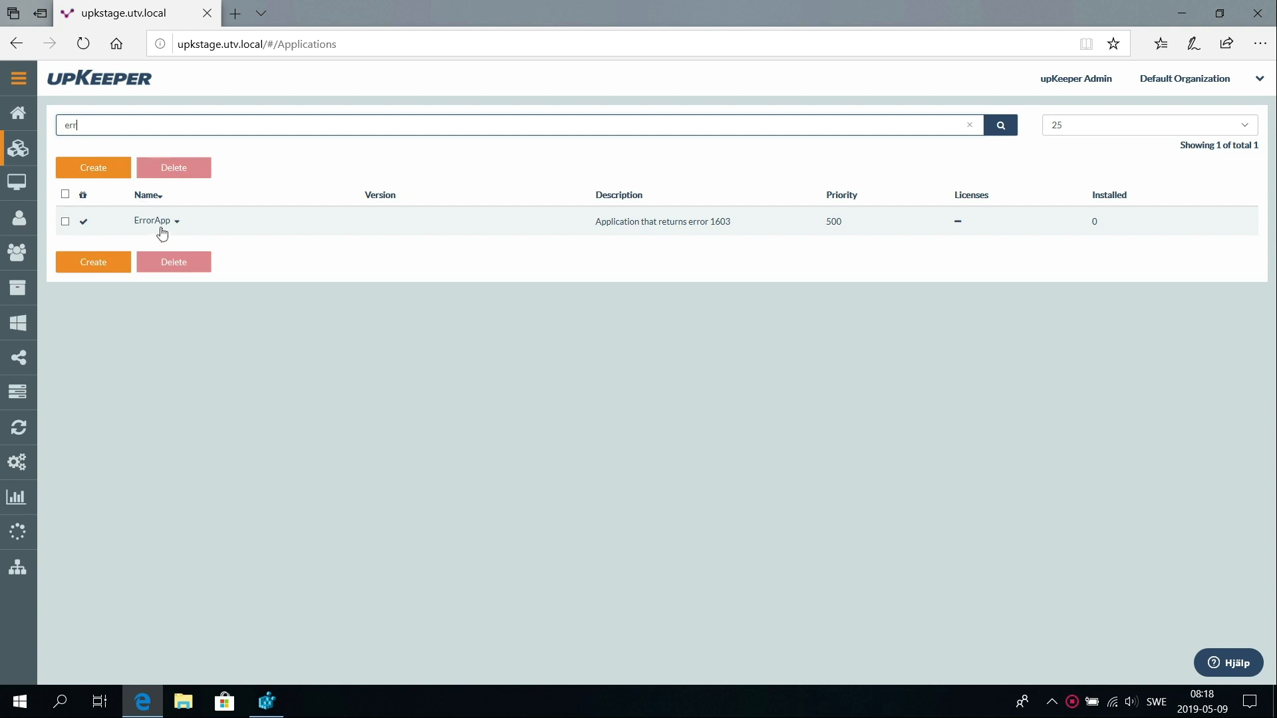
left_click(161, 229)
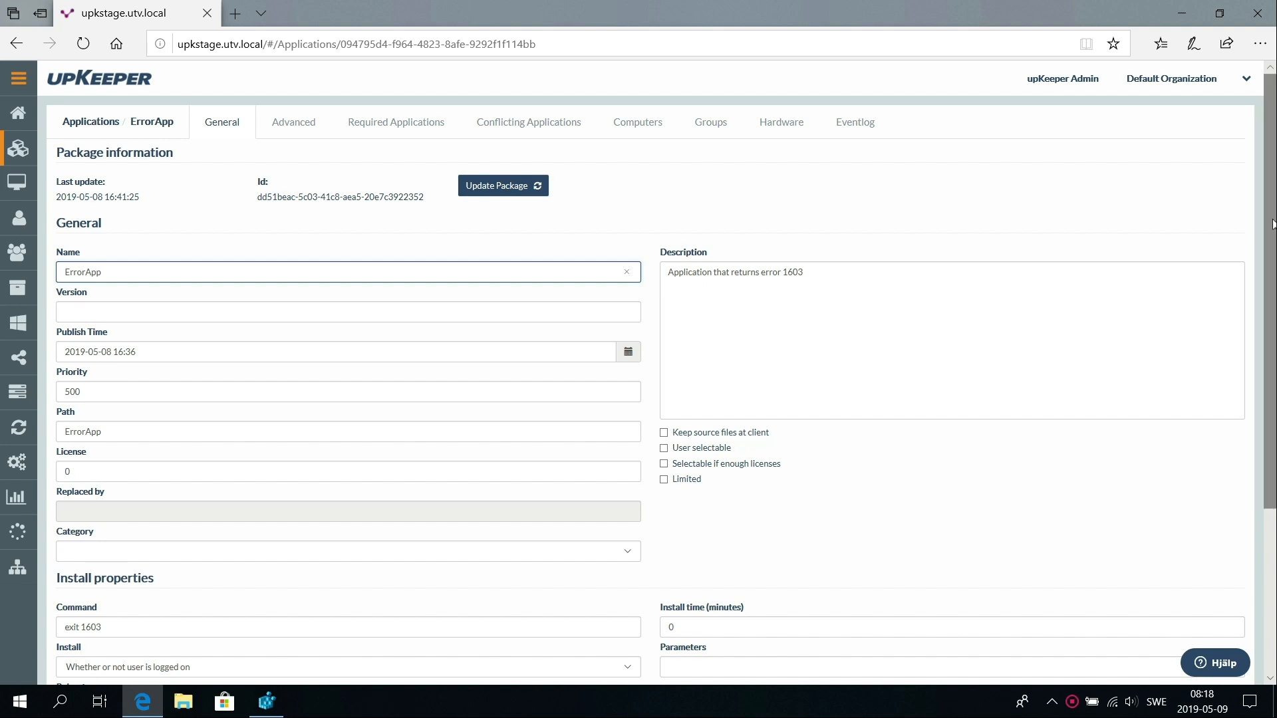
Examine the install and uninstall commands in ErrorApp's general properties.
left_click_drag(1272, 236, 1266, 401)
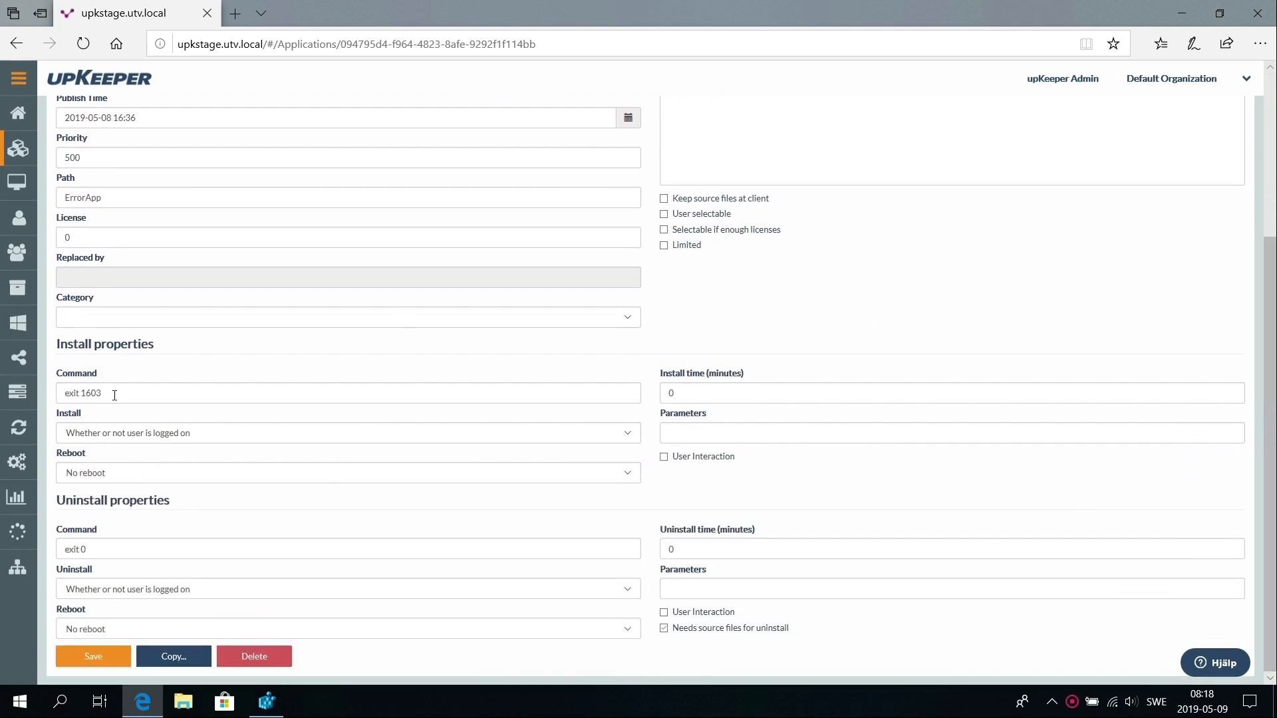
left_click_drag(115, 395, 55, 393)
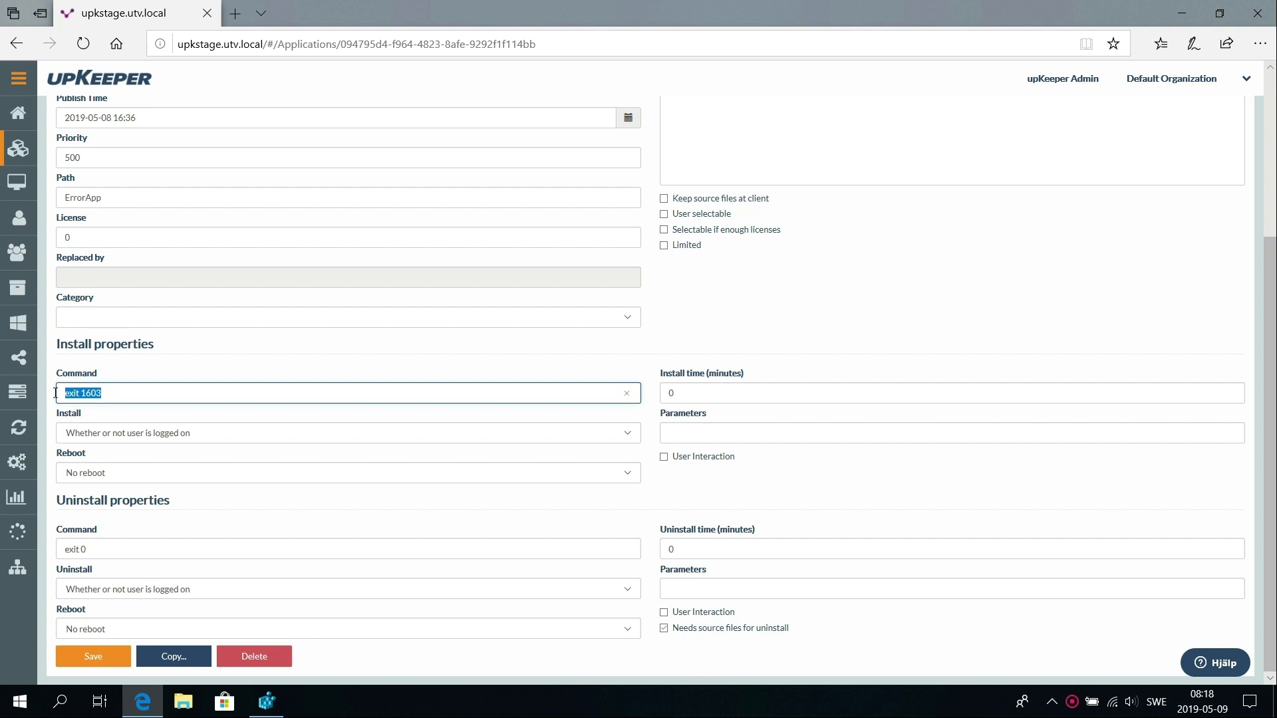
left_click(120, 551)
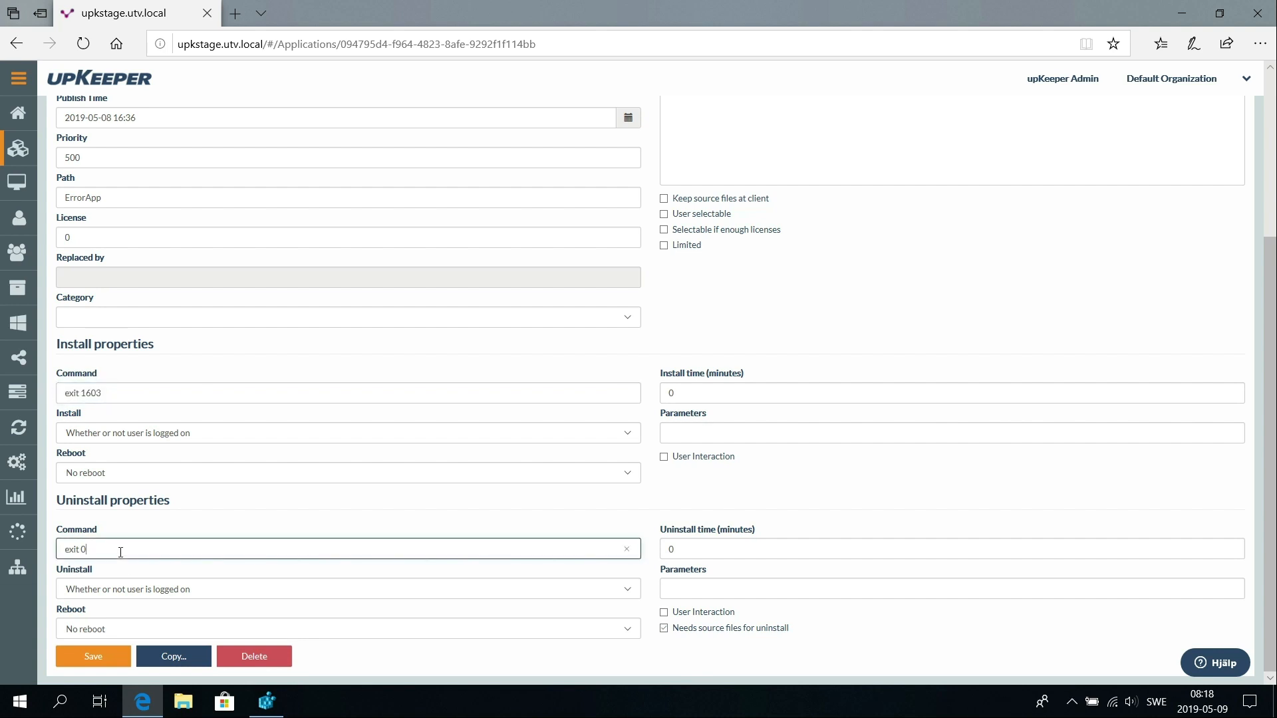
left_click_drag(56, 552, 46, 554)
left_click(162, 393)
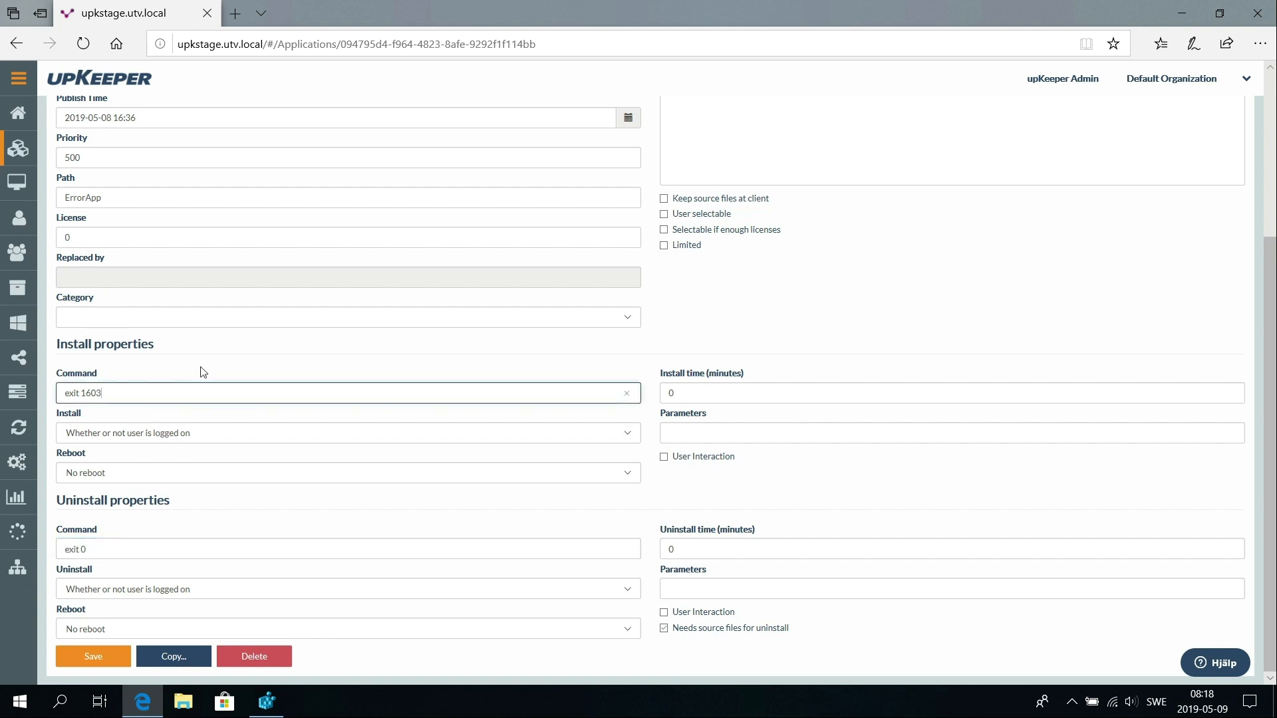
scroll(1272, 275, "up", 4)
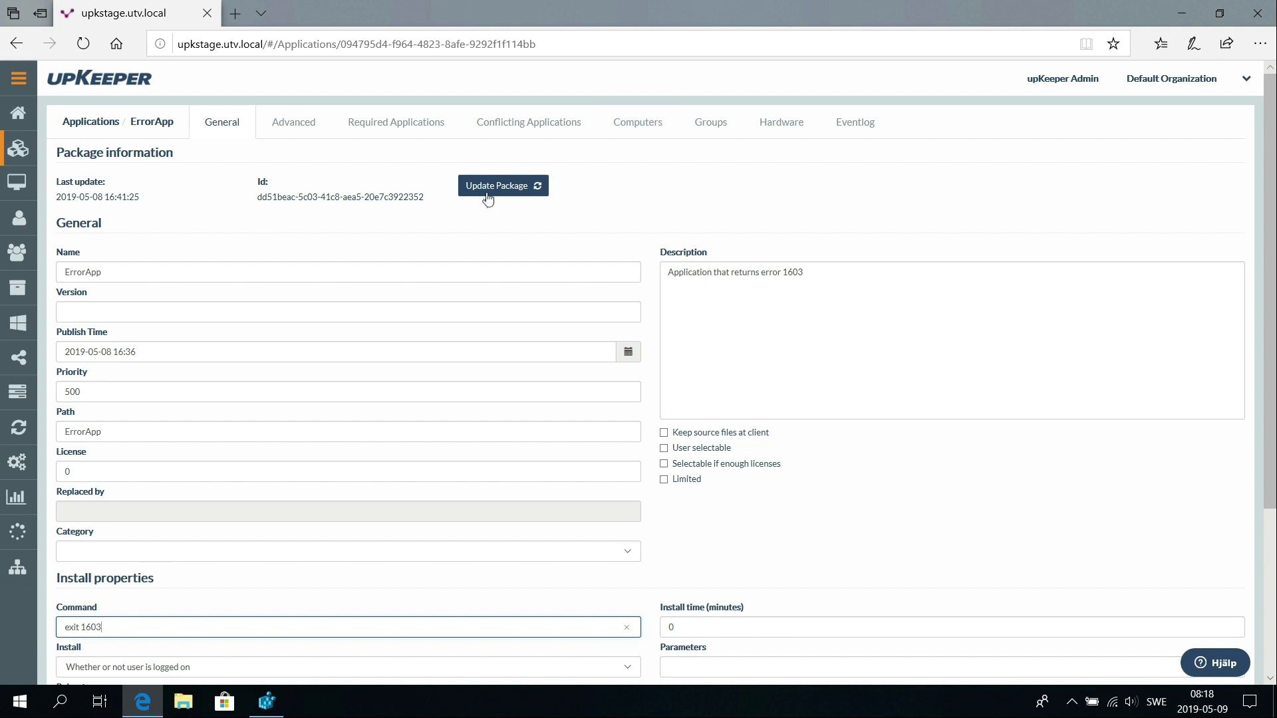
Assign the computer UPK-PETJOHWRK to ErrorApp, searching the available computers for "upk".
left_click(648, 128)
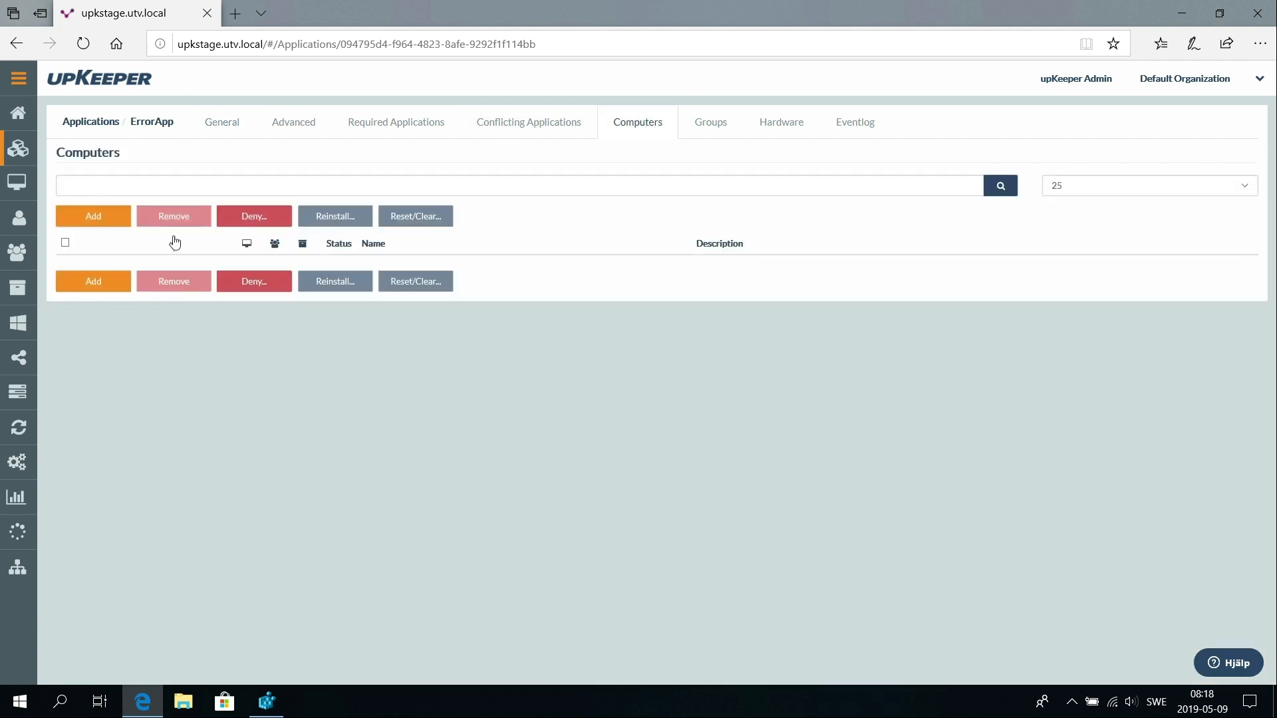
left_click(122, 225)
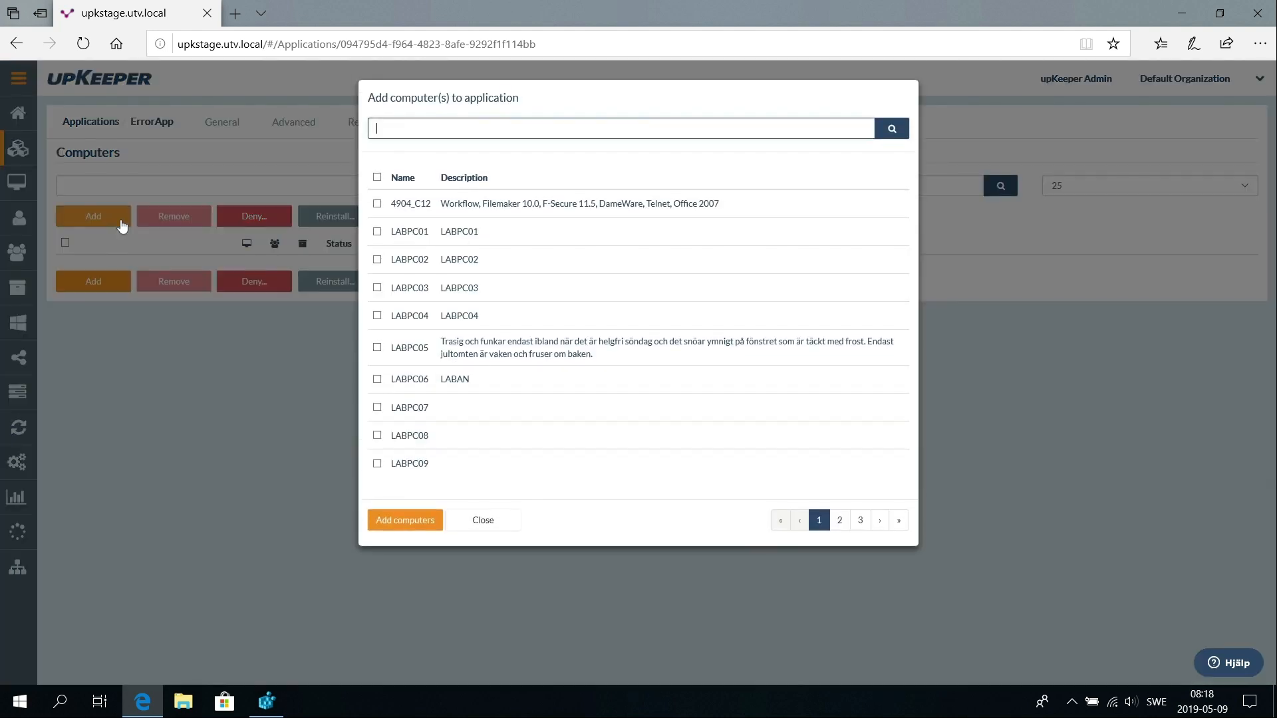
type("k")
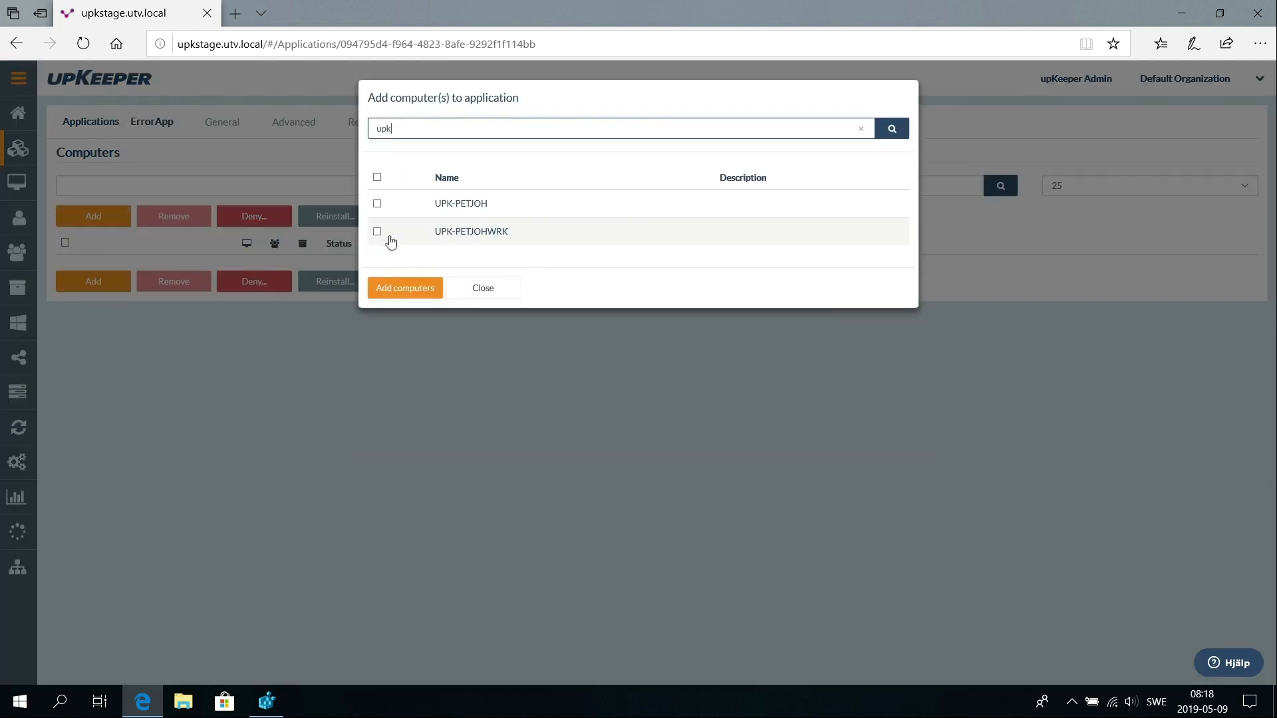
left_click(377, 233)
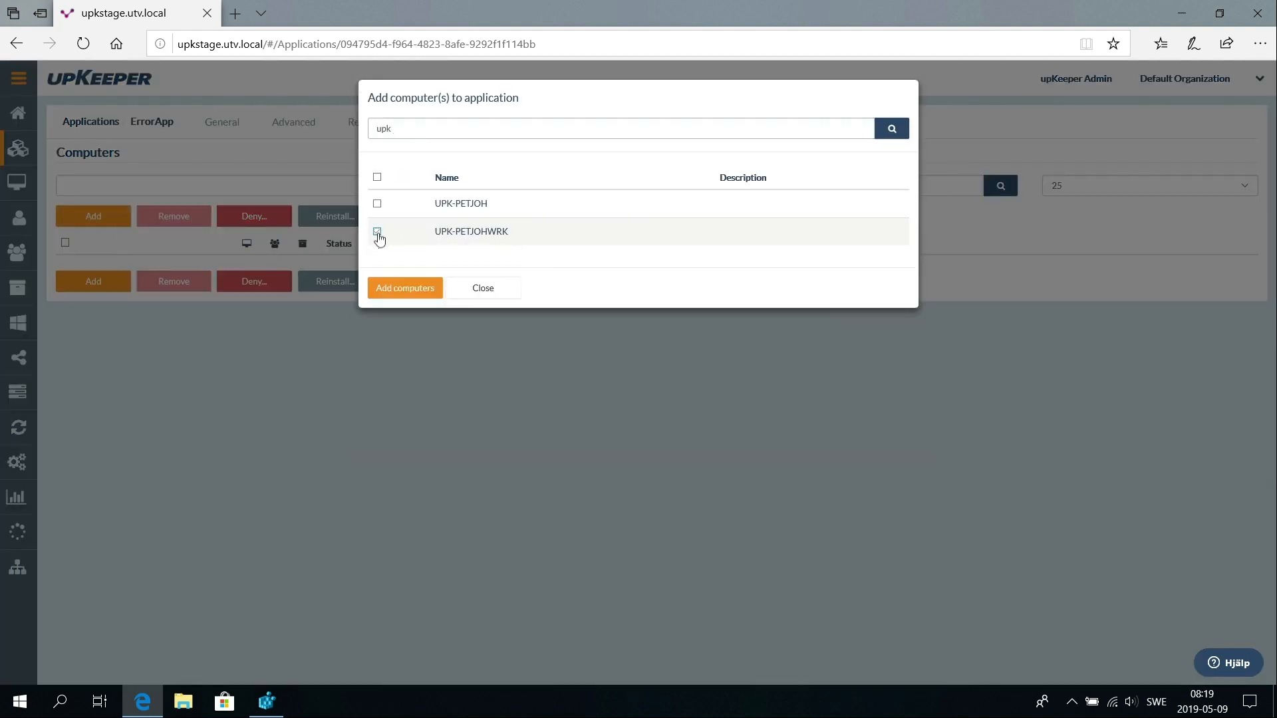
left_click(416, 298)
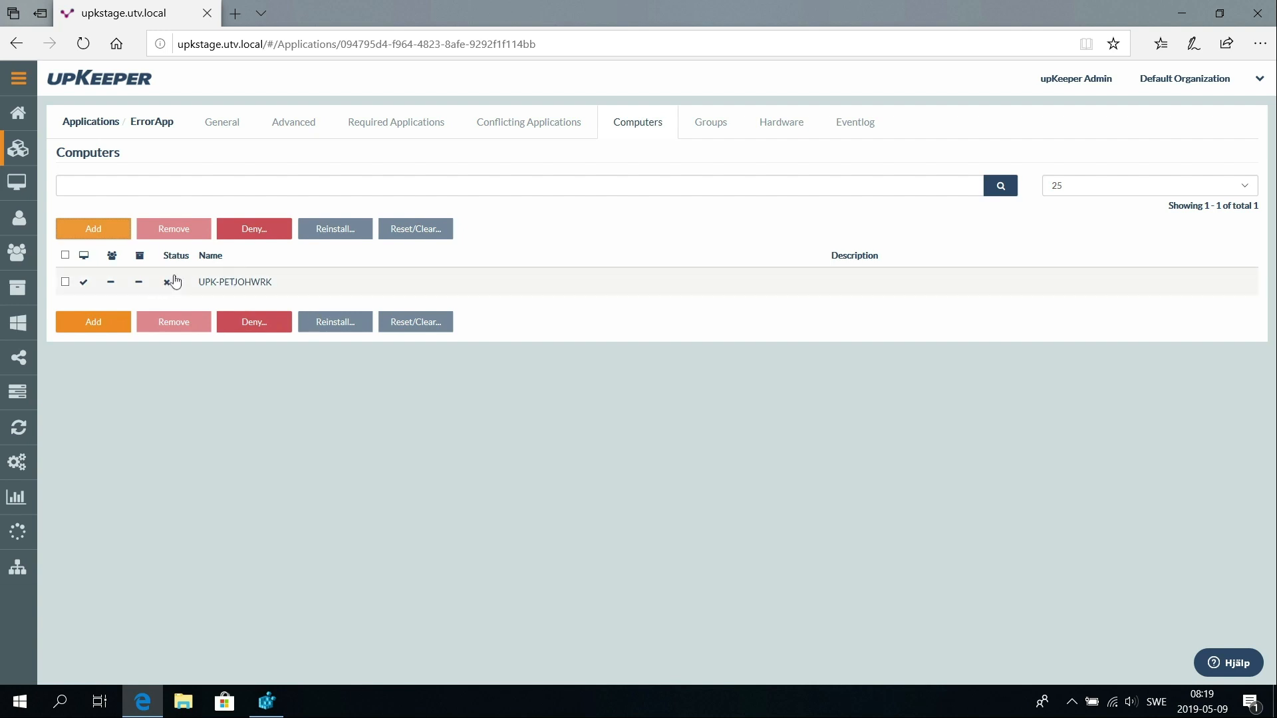
Open the computer UPK-PETJOHWRK and examine its event log for the ErrorApp installation result.
left_click(241, 285)
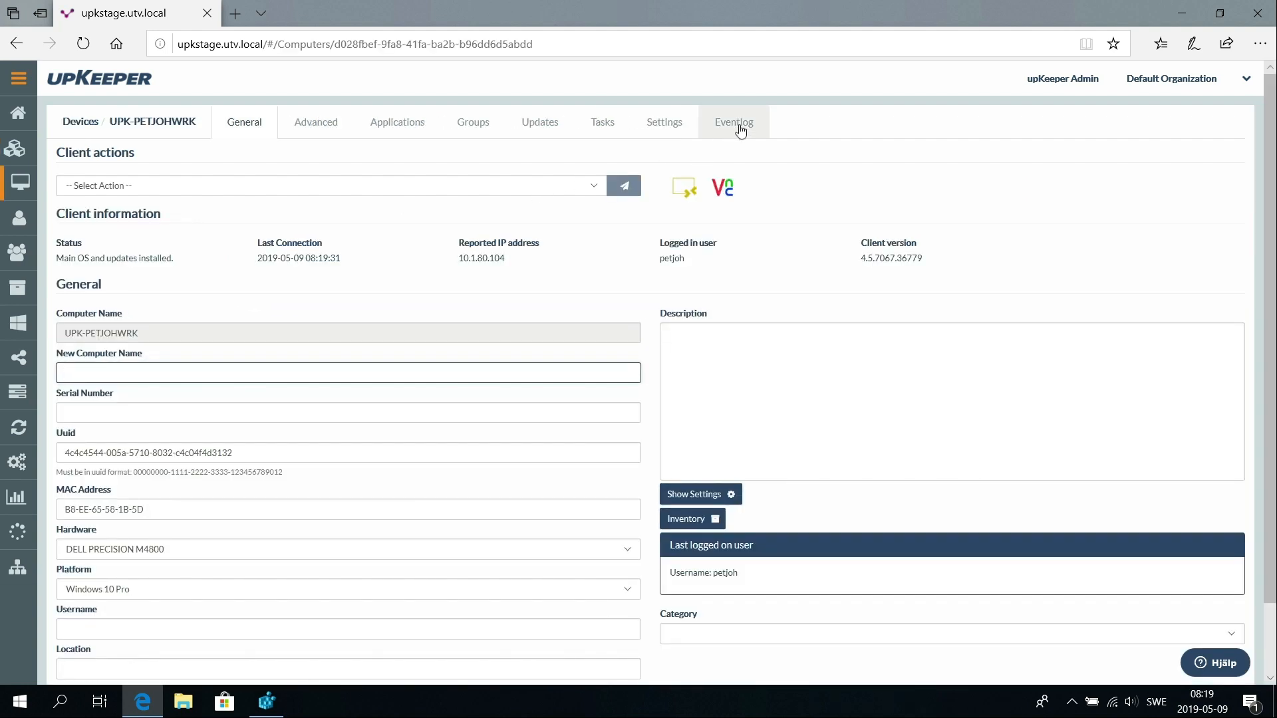
left_click(740, 131)
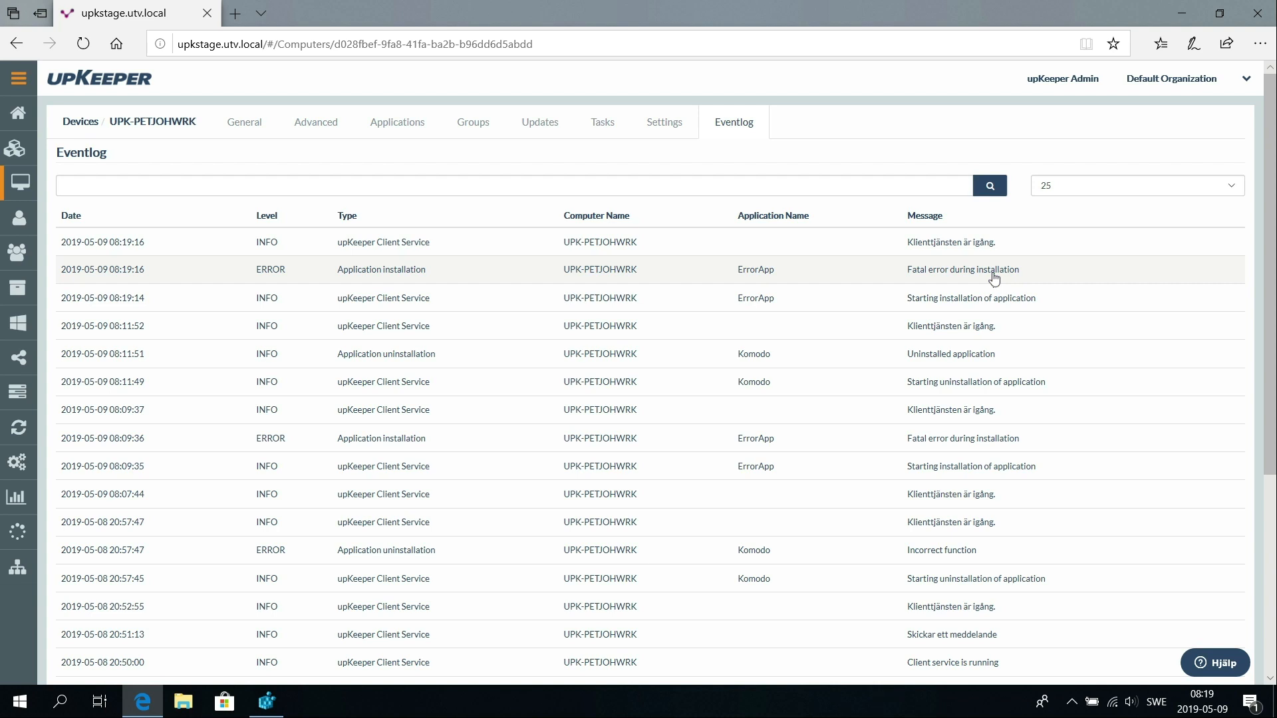
Remove ErrorApp from the applications assigned to the computer UPK-PETJOHWRK and confirm the removal.
left_click(422, 125)
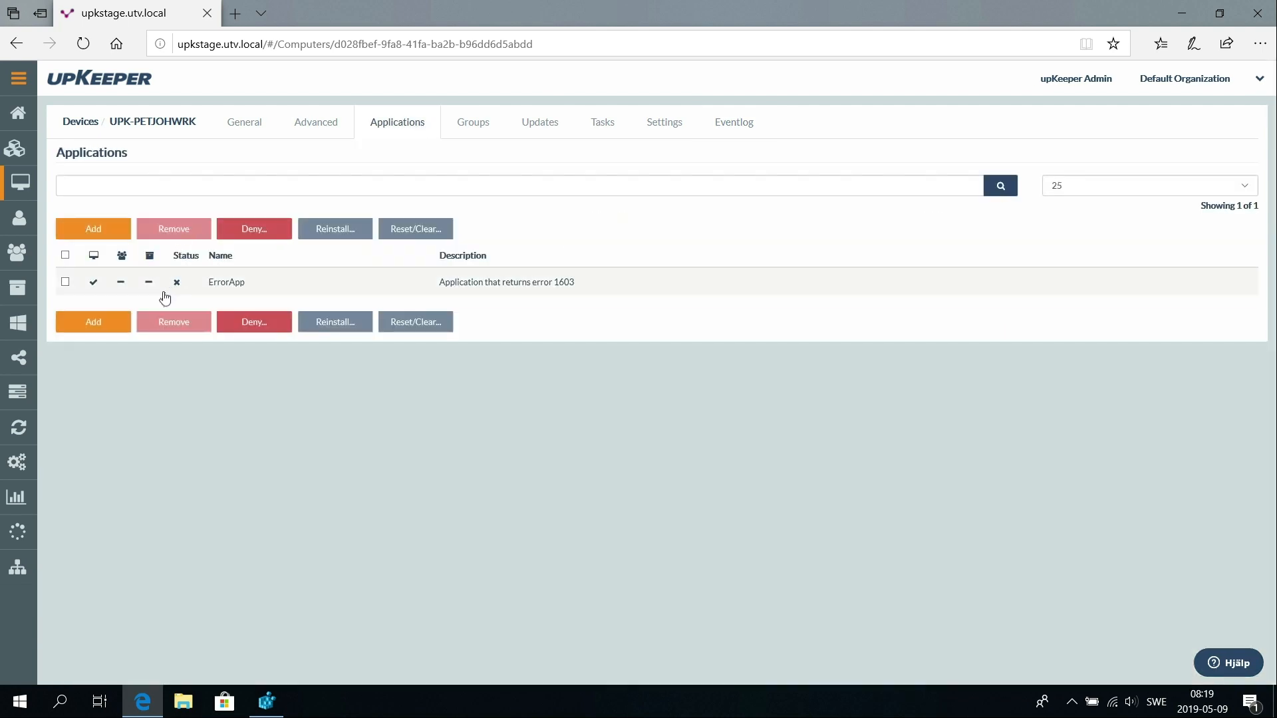
left_click(65, 282)
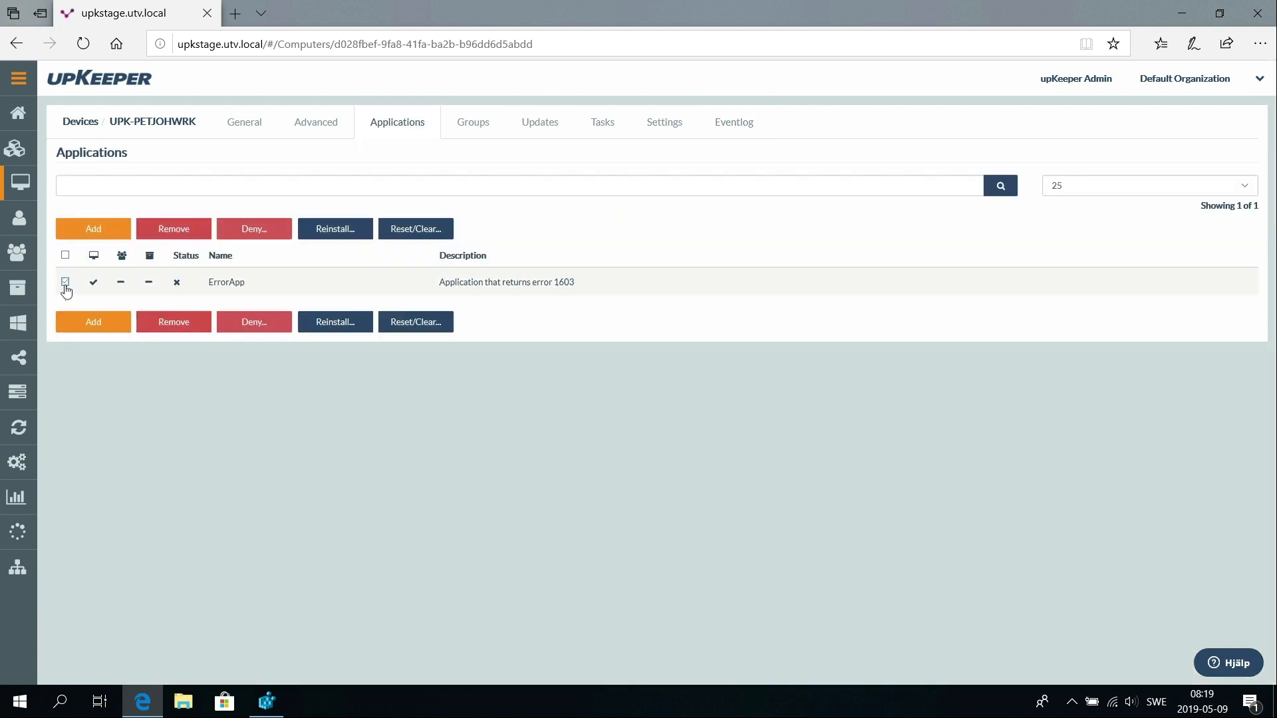
left_click(182, 326)
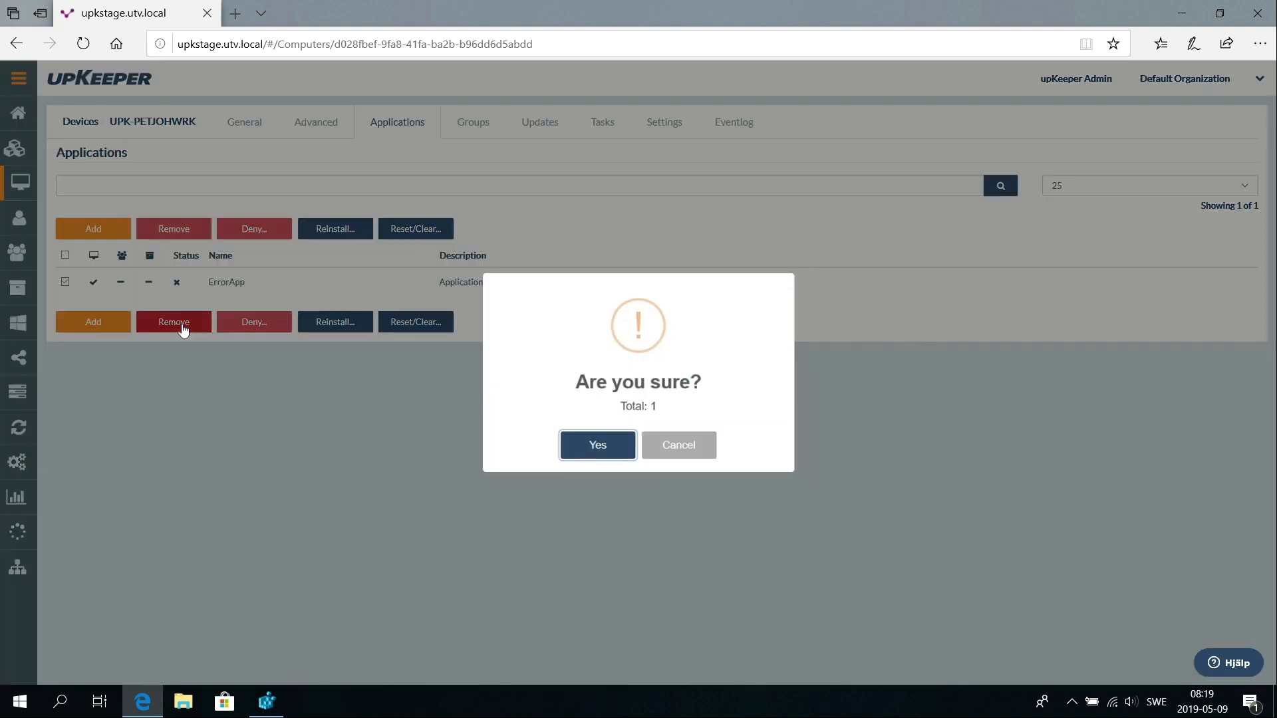
left_click(611, 451)
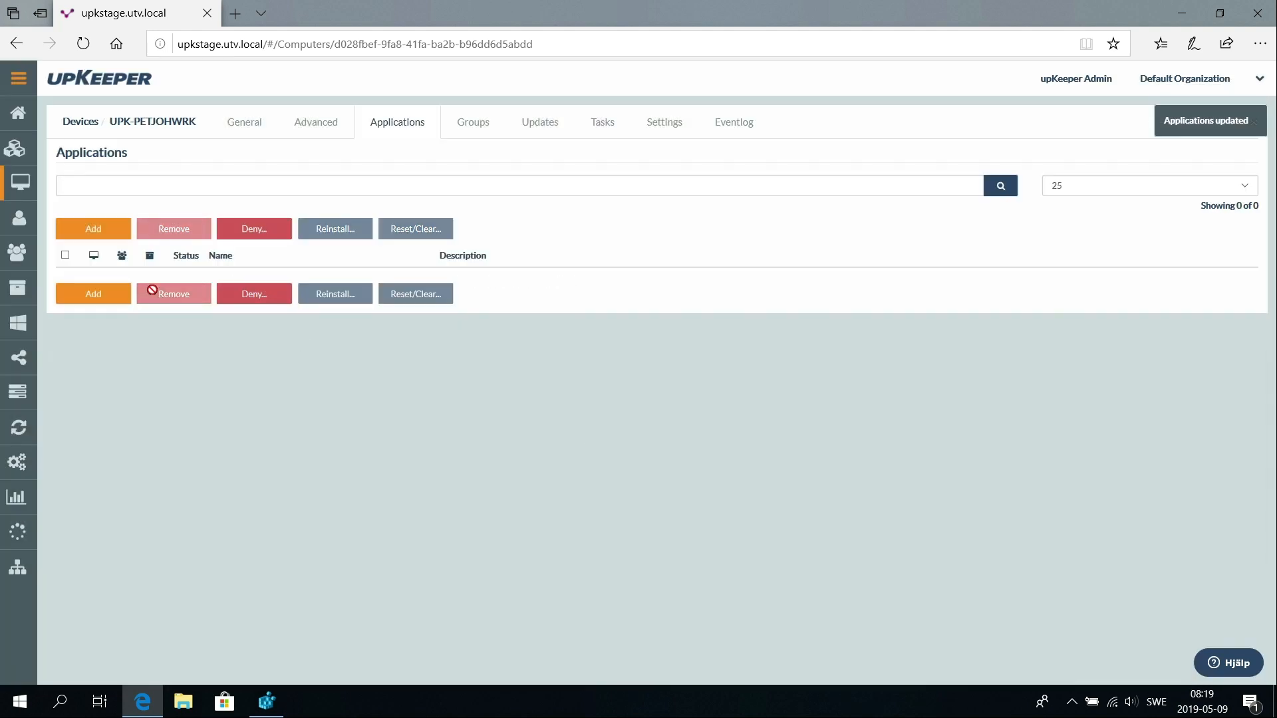
Assign the Komodo application to the computer, searching the available applications for "ko".
left_click(97, 233)
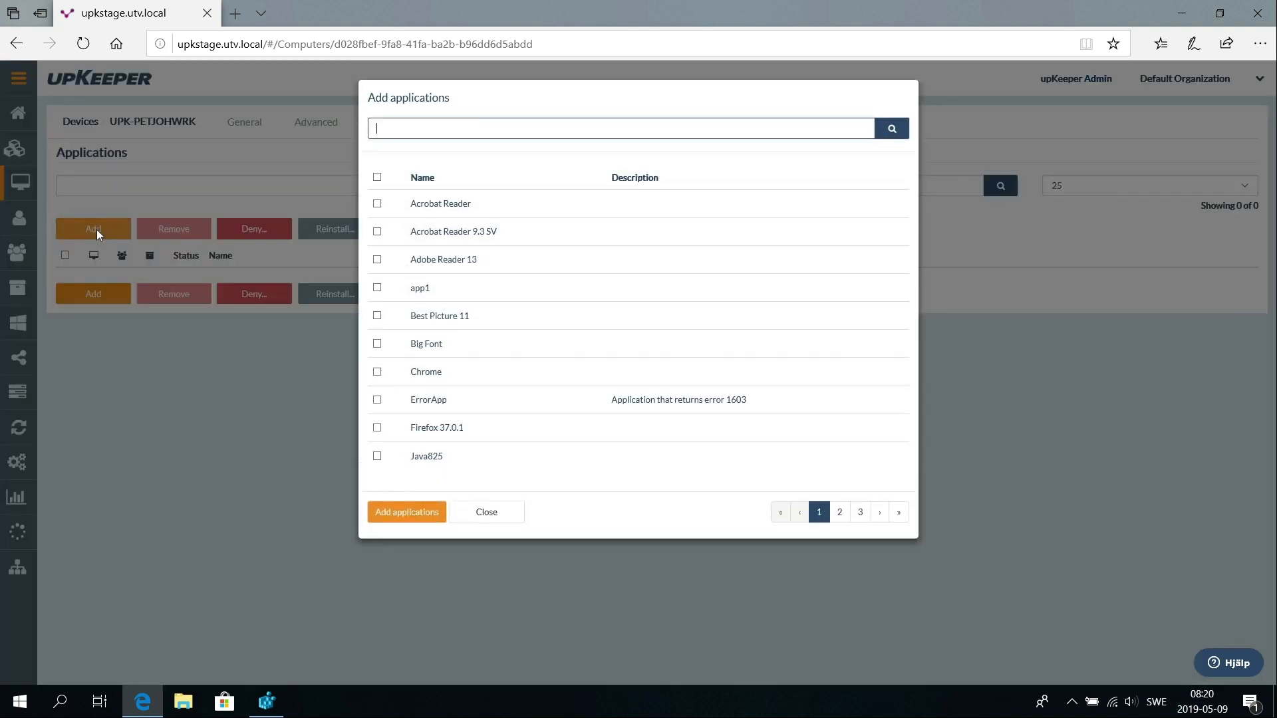
type("ko")
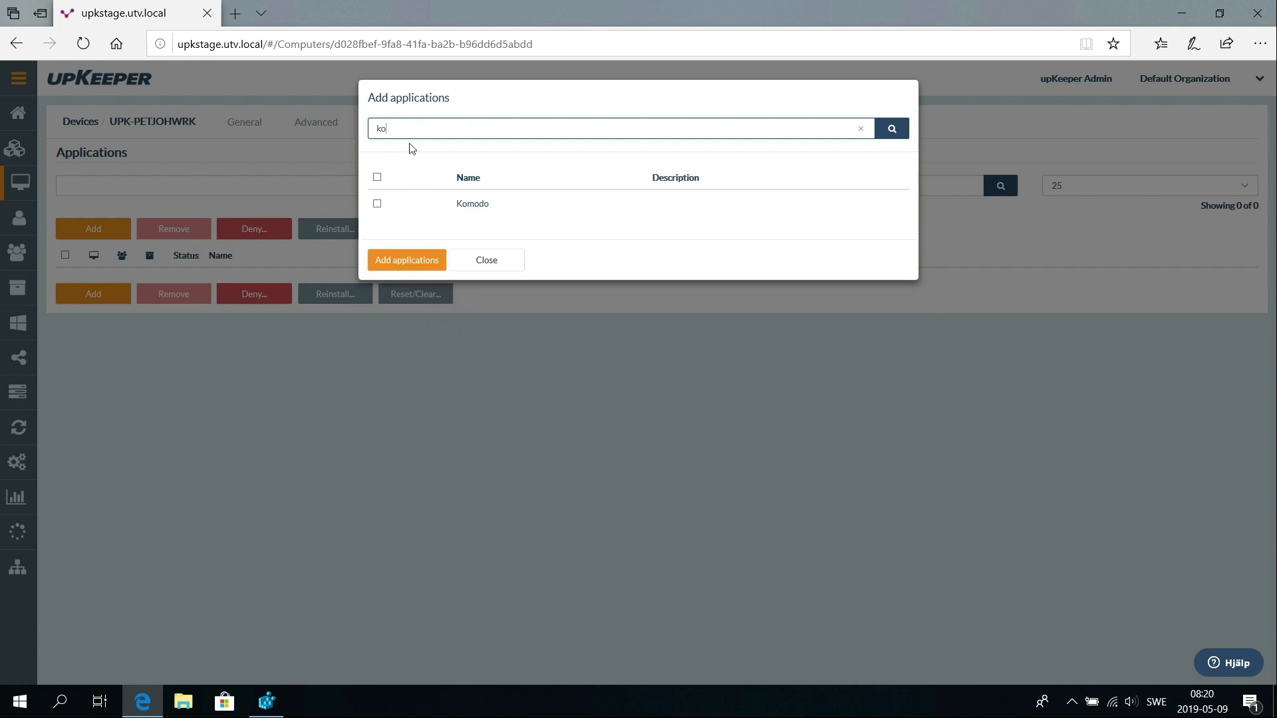
left_click(378, 205)
left_click(426, 261)
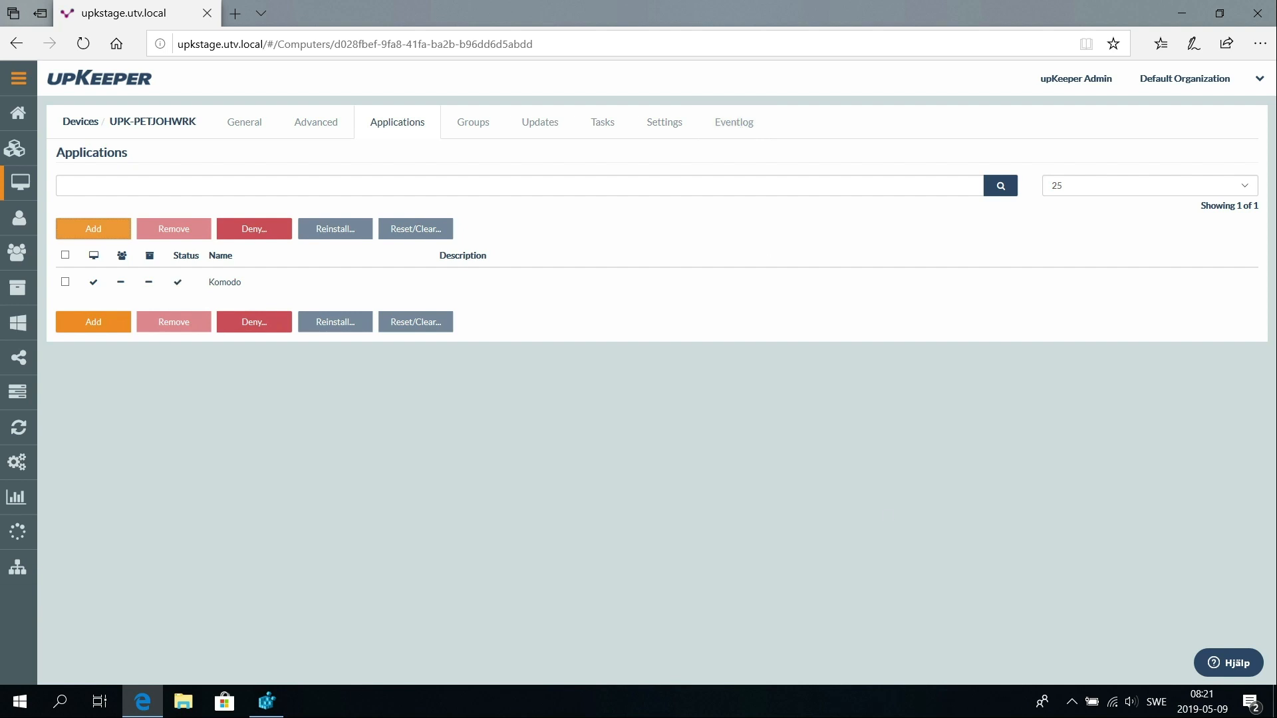
Switch to the My upKeeper client through its notification-area menu and view the computer's system information.
left_click(1071, 704)
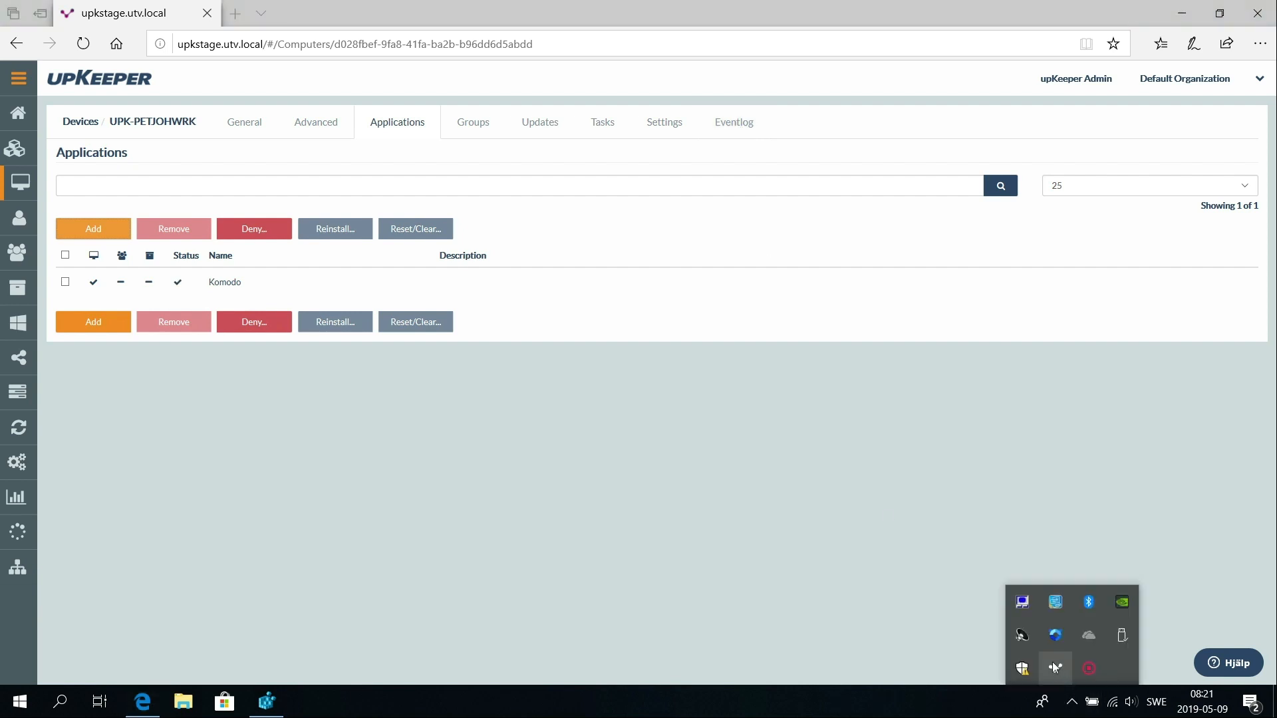
left_click(741, 139)
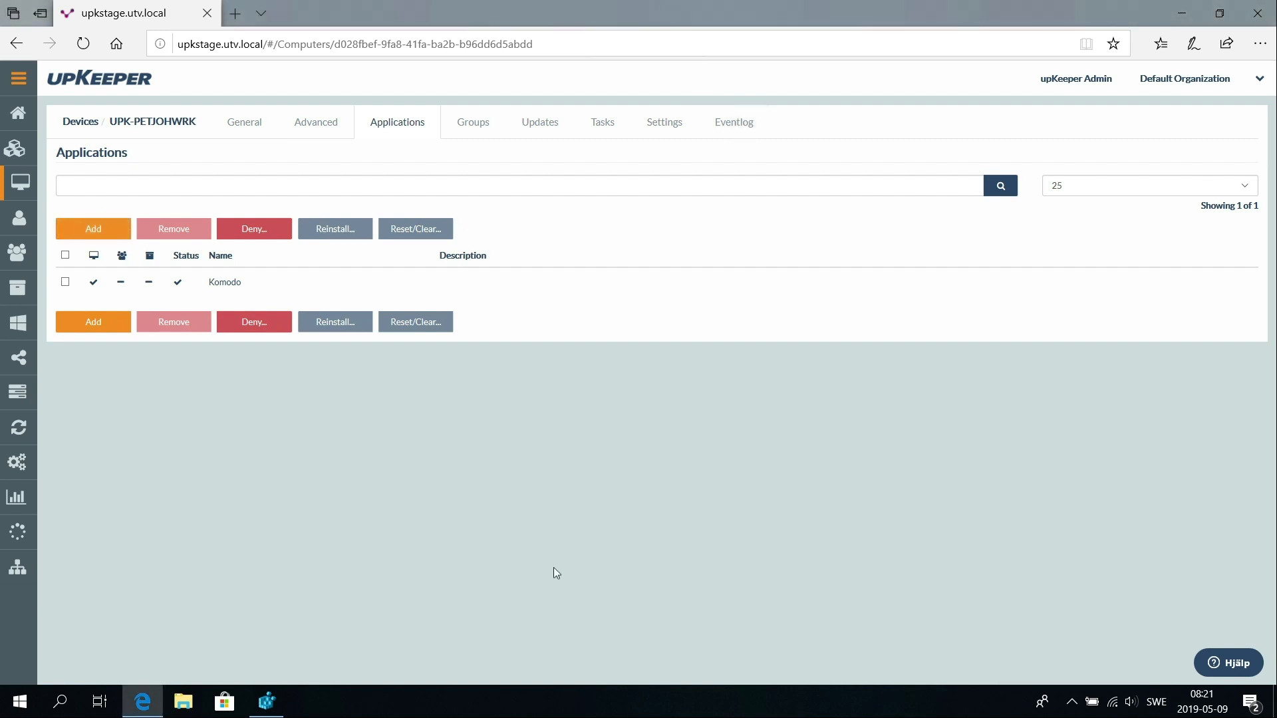
left_click(1073, 705)
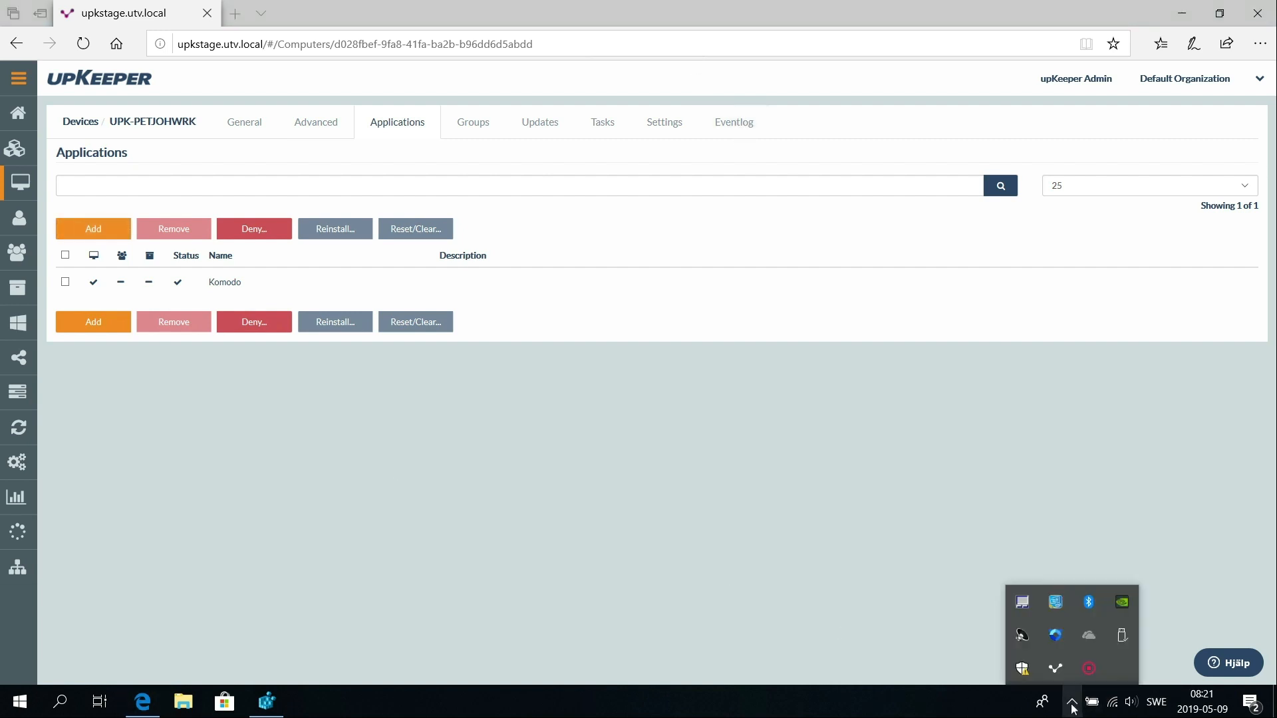
right_click(1055, 671)
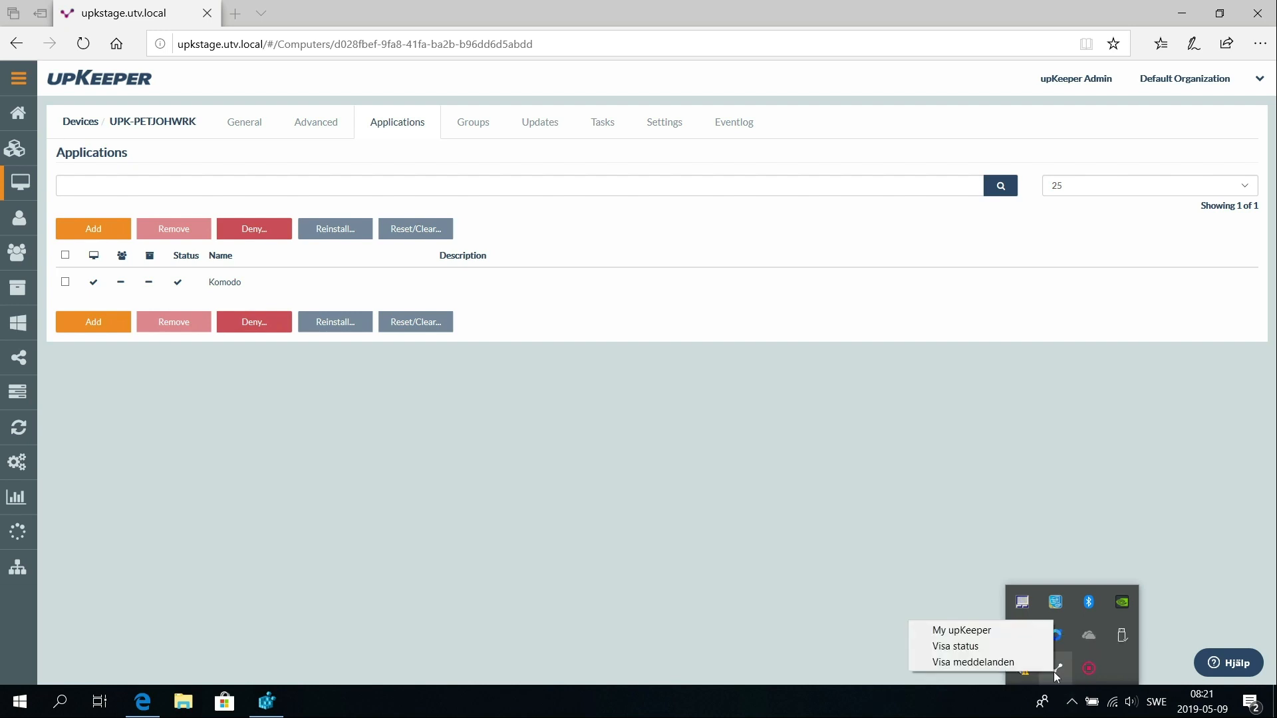
left_click(1018, 630)
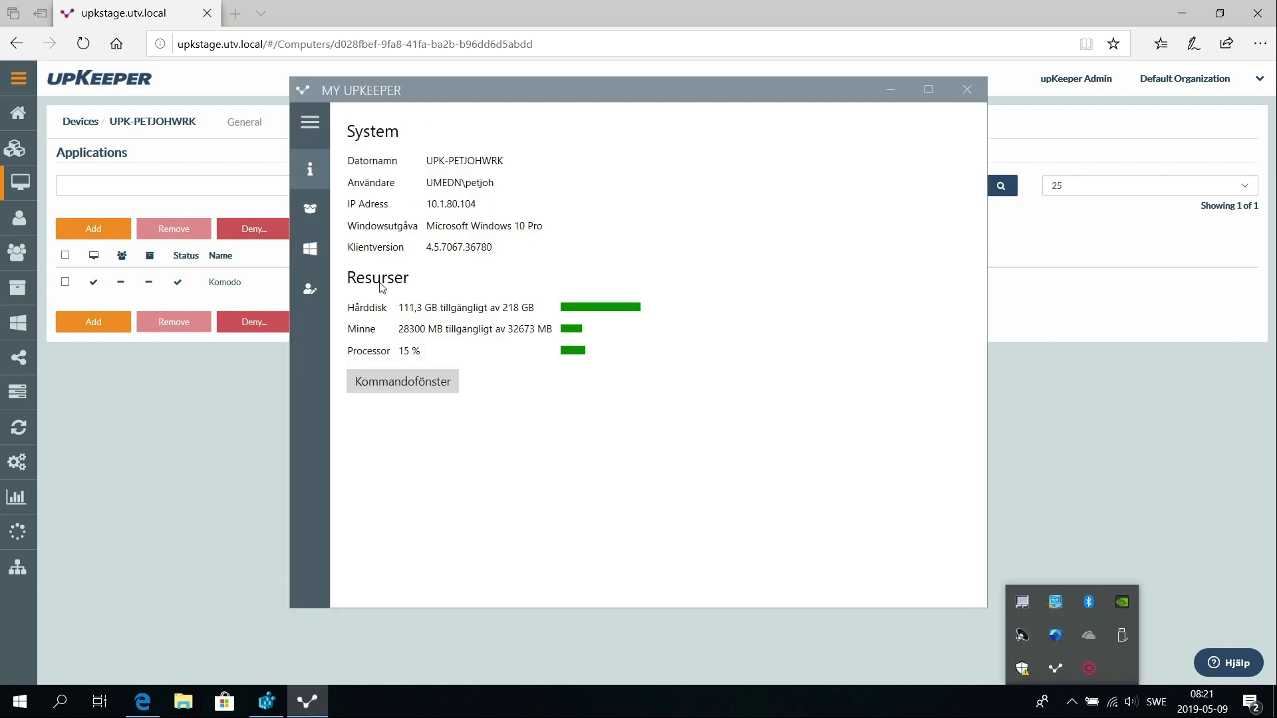
Examine My upKeeper's application, reinstallation and user information pages, and close the client.
left_click(308, 217)
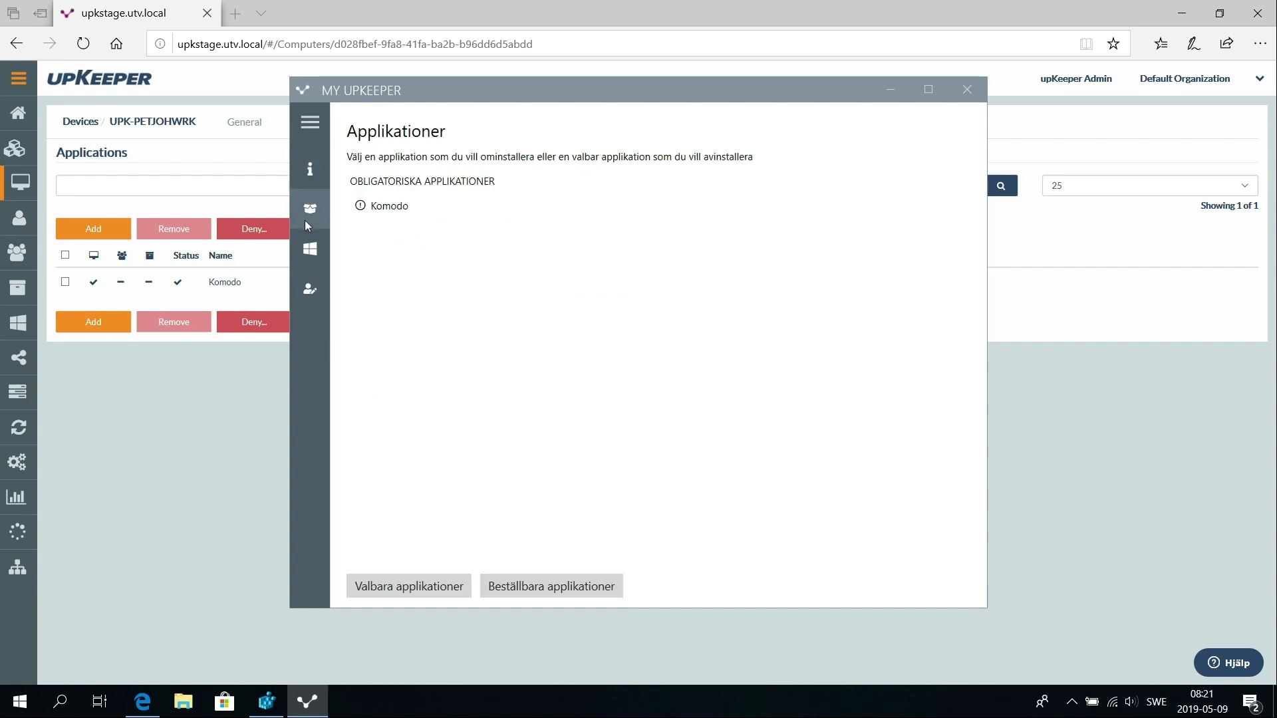
left_click(314, 258)
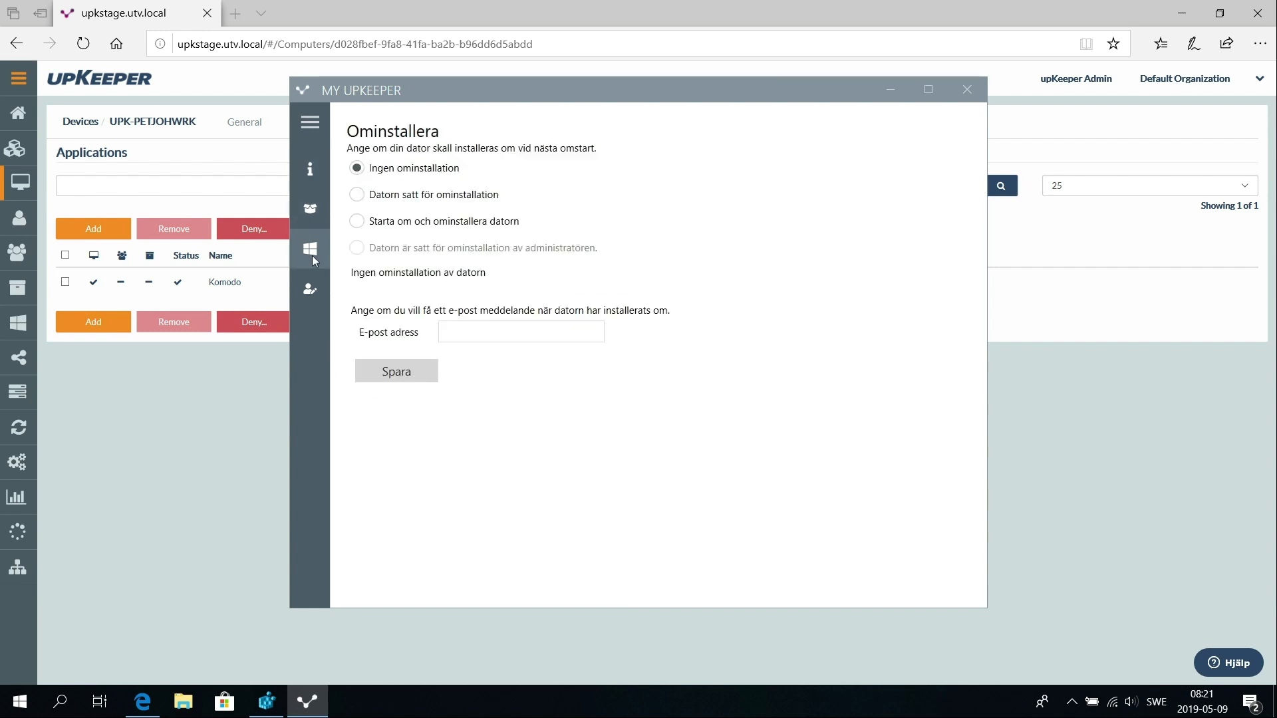
left_click(308, 292)
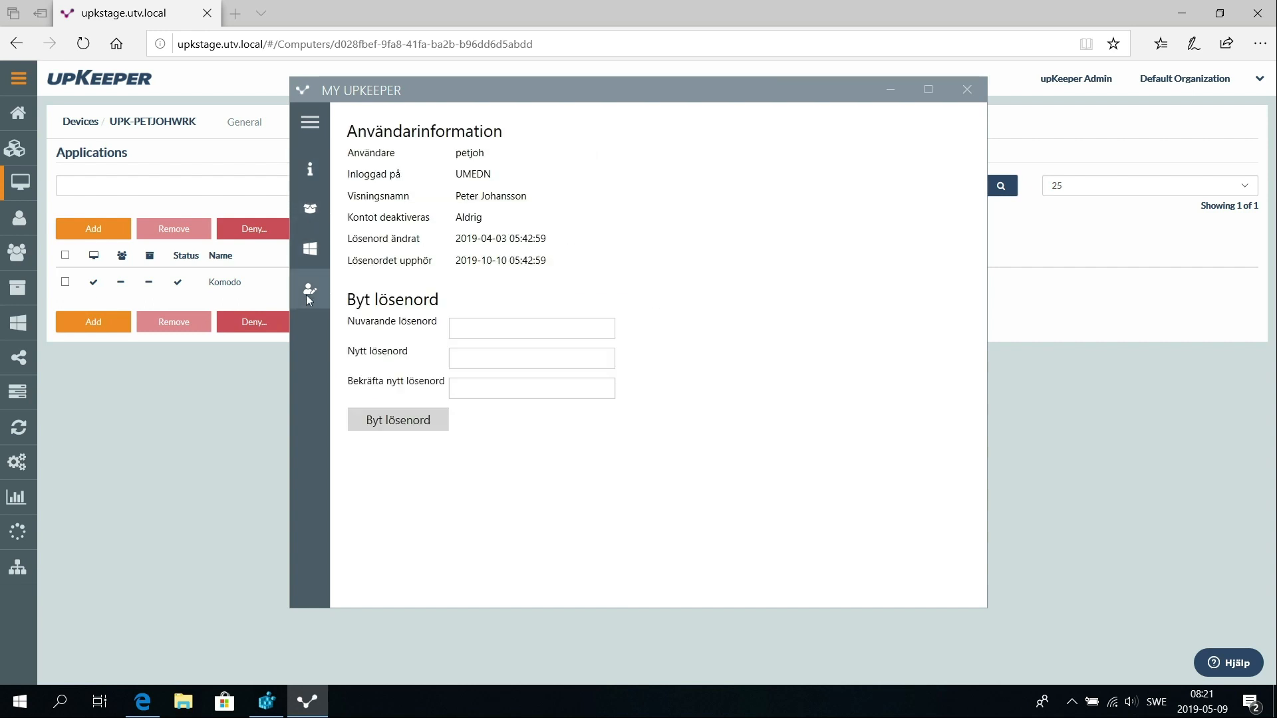
left_click(308, 252)
left_click(305, 209)
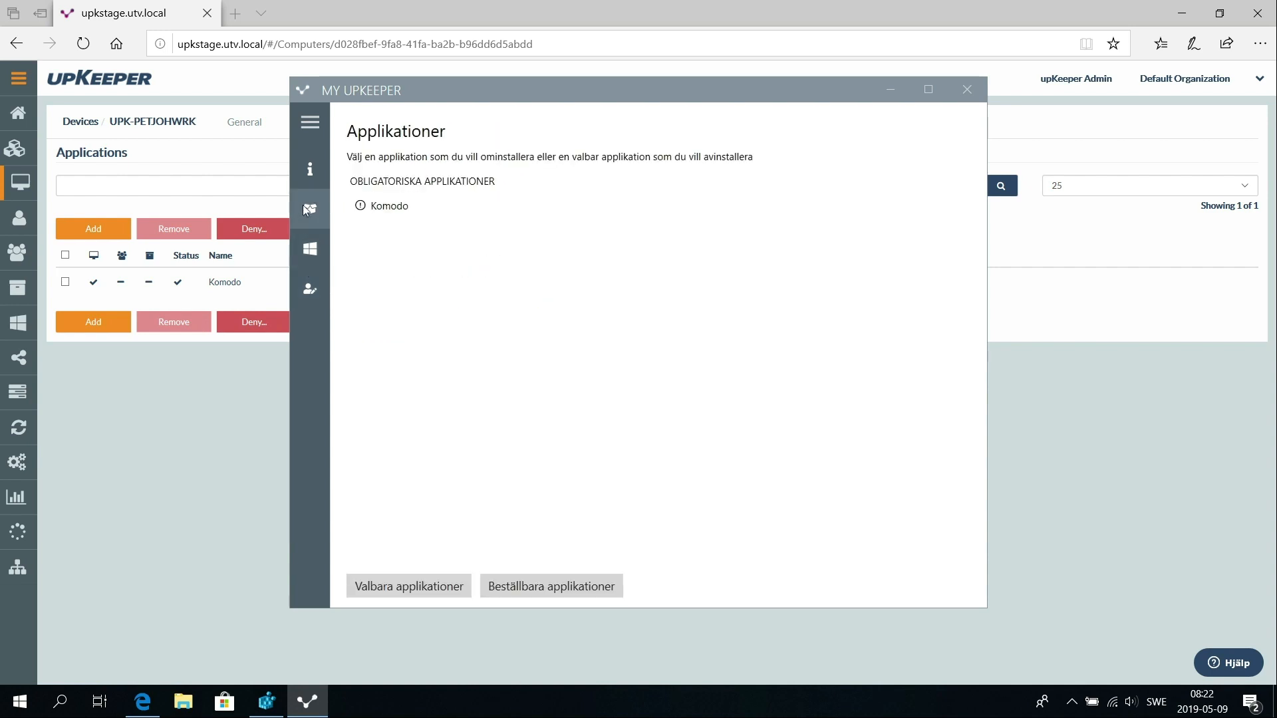
left_click(306, 173)
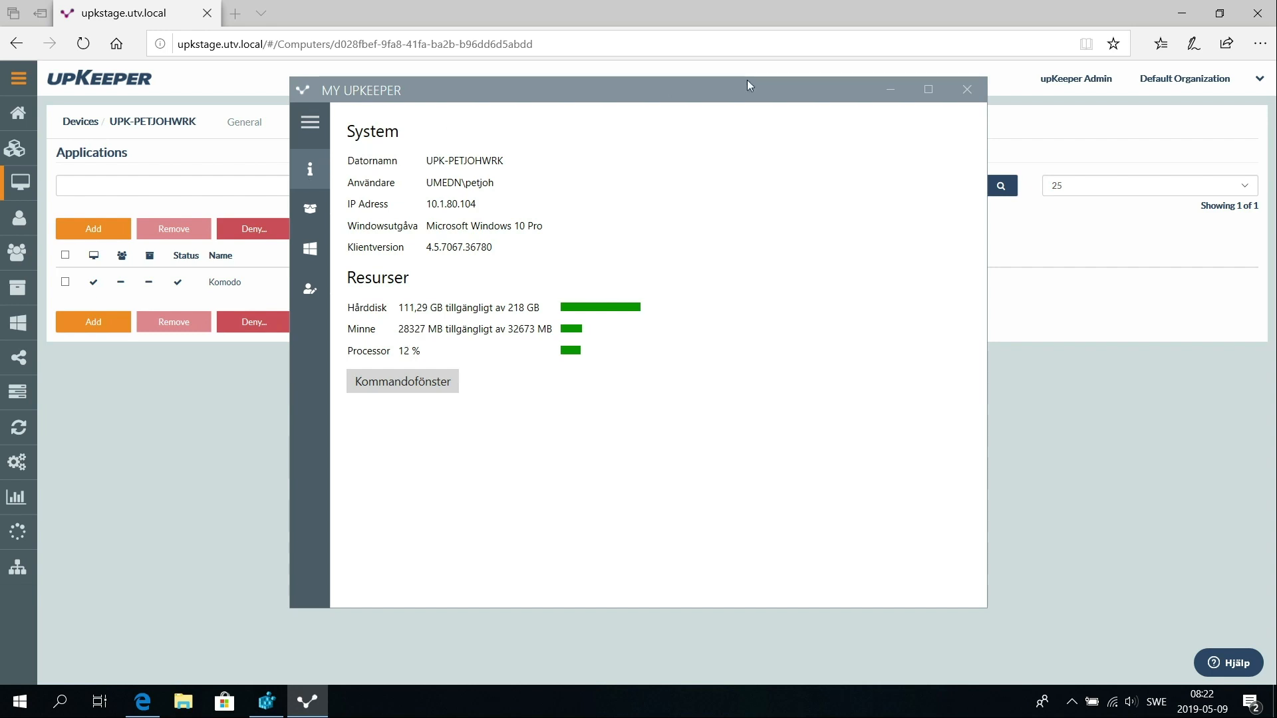
left_click(981, 86)
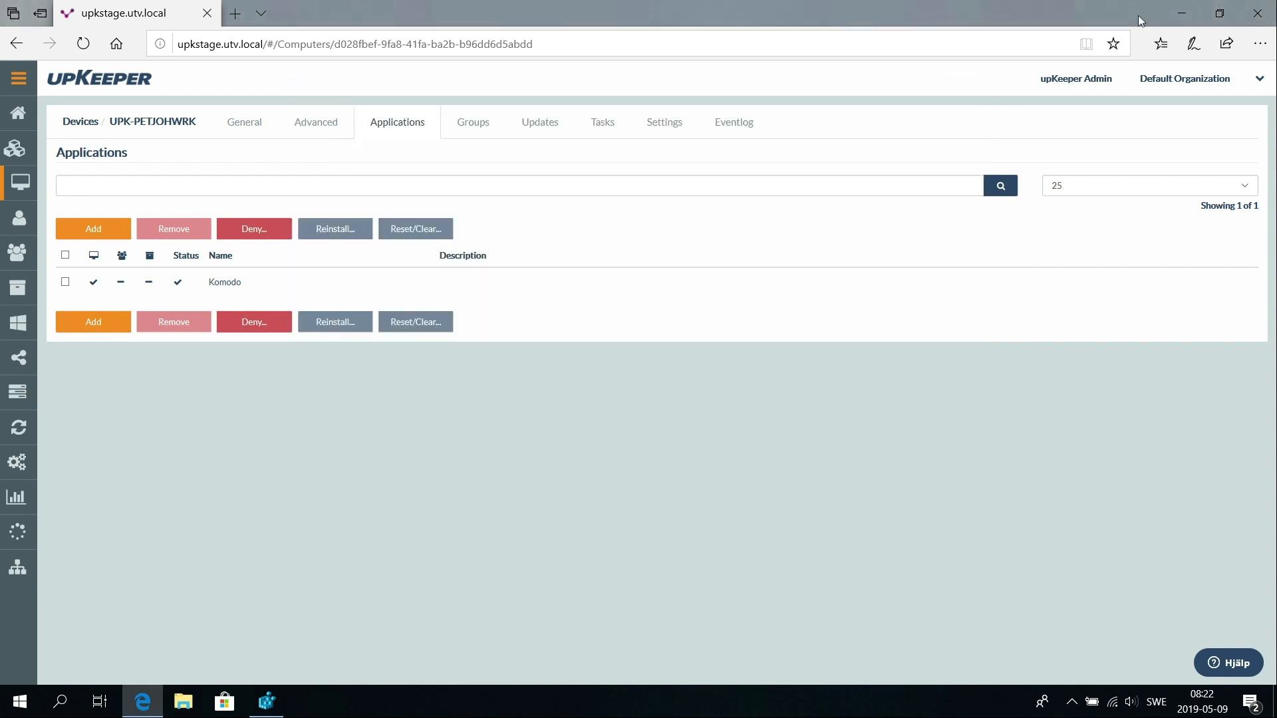
Switch to Task Manager and end the Upkeeper.Client.Tray background process.
left_click(1183, 13)
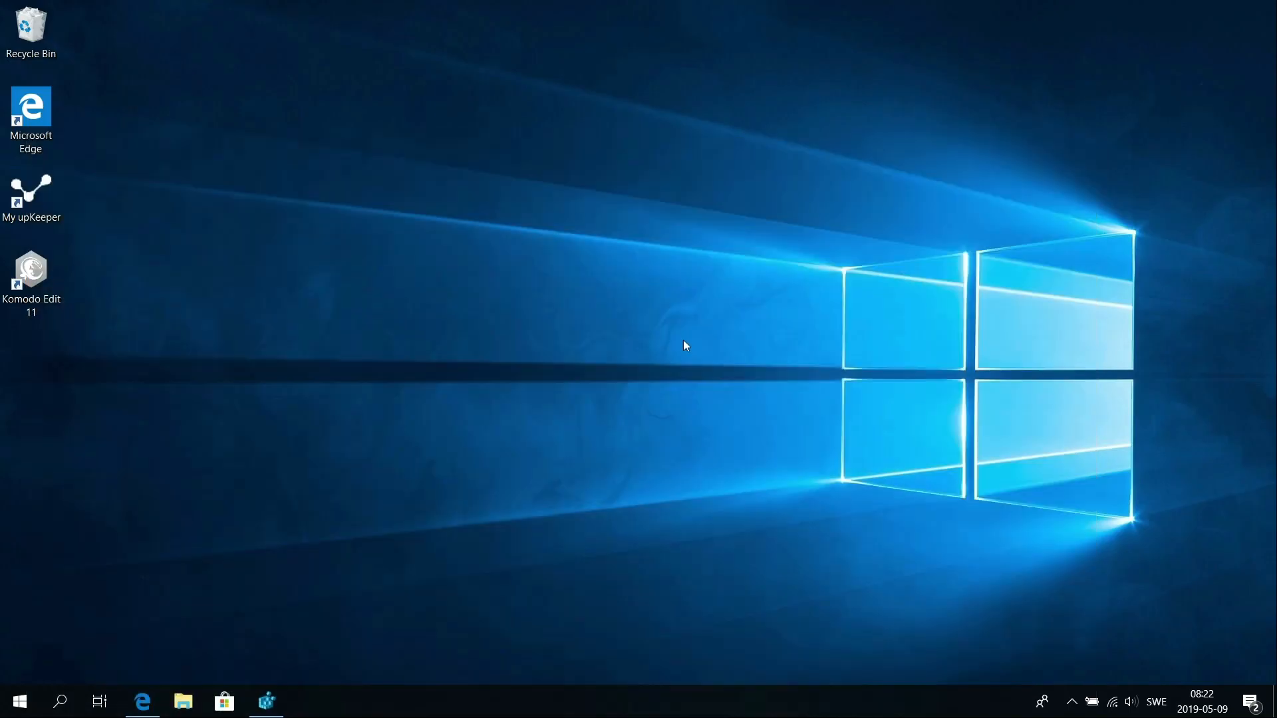
key("ctrl+shift+Escape")
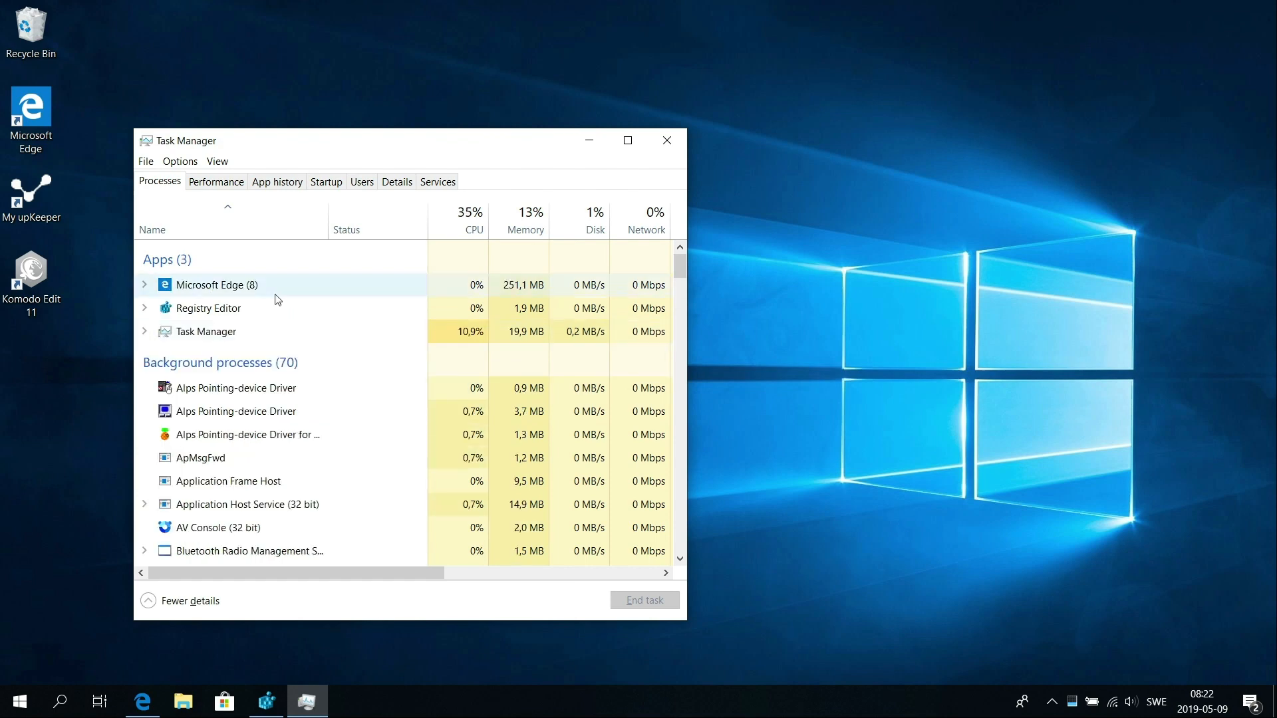
left_click_drag(679, 268, 670, 354)
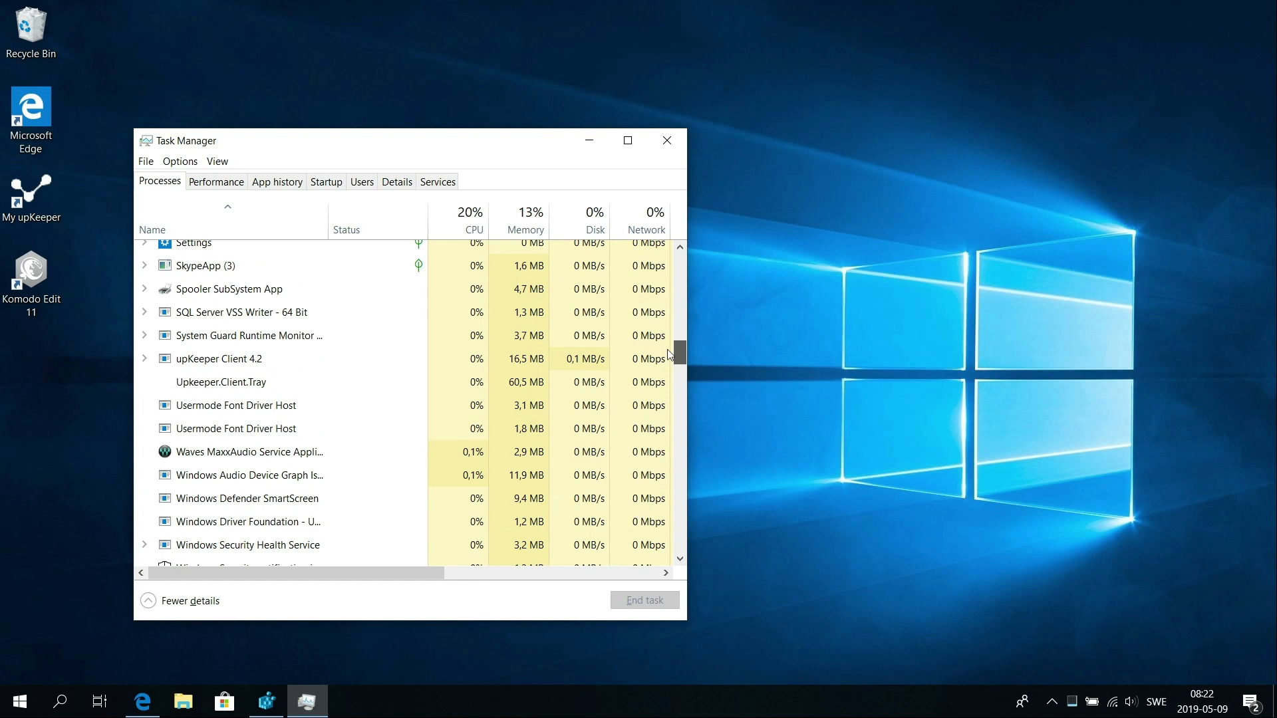
left_click(217, 384)
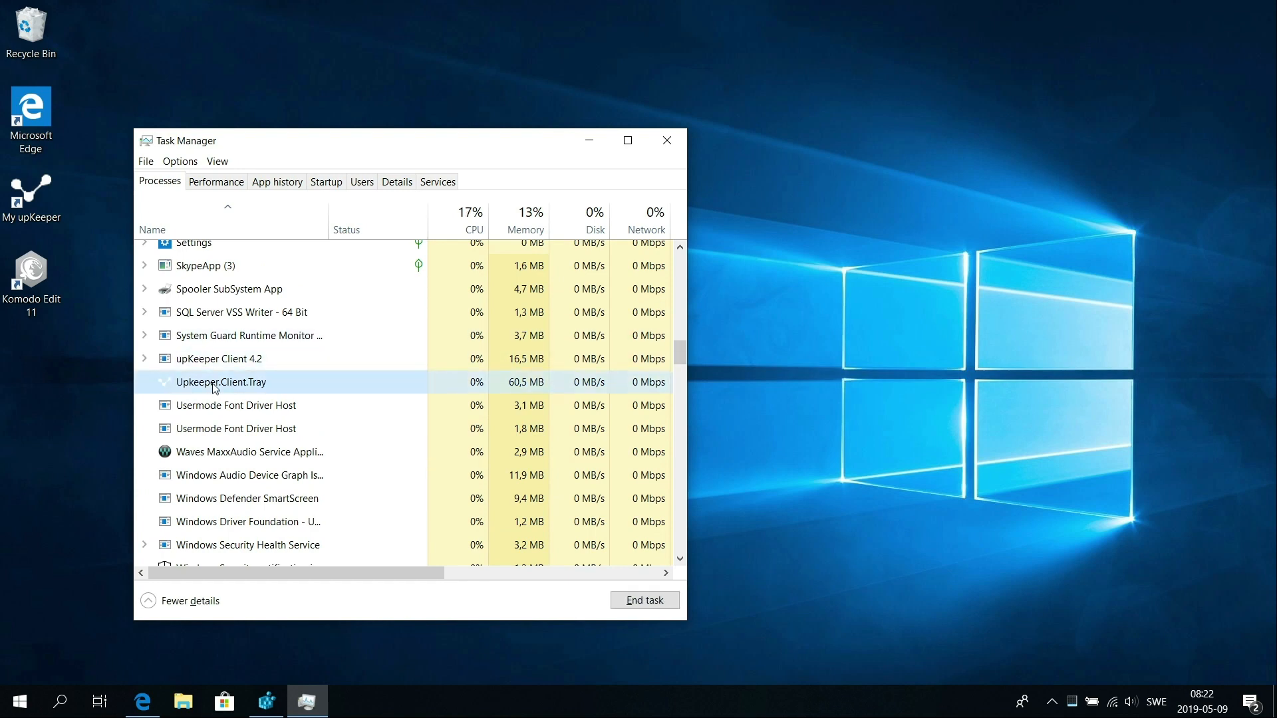
left_click(646, 604)
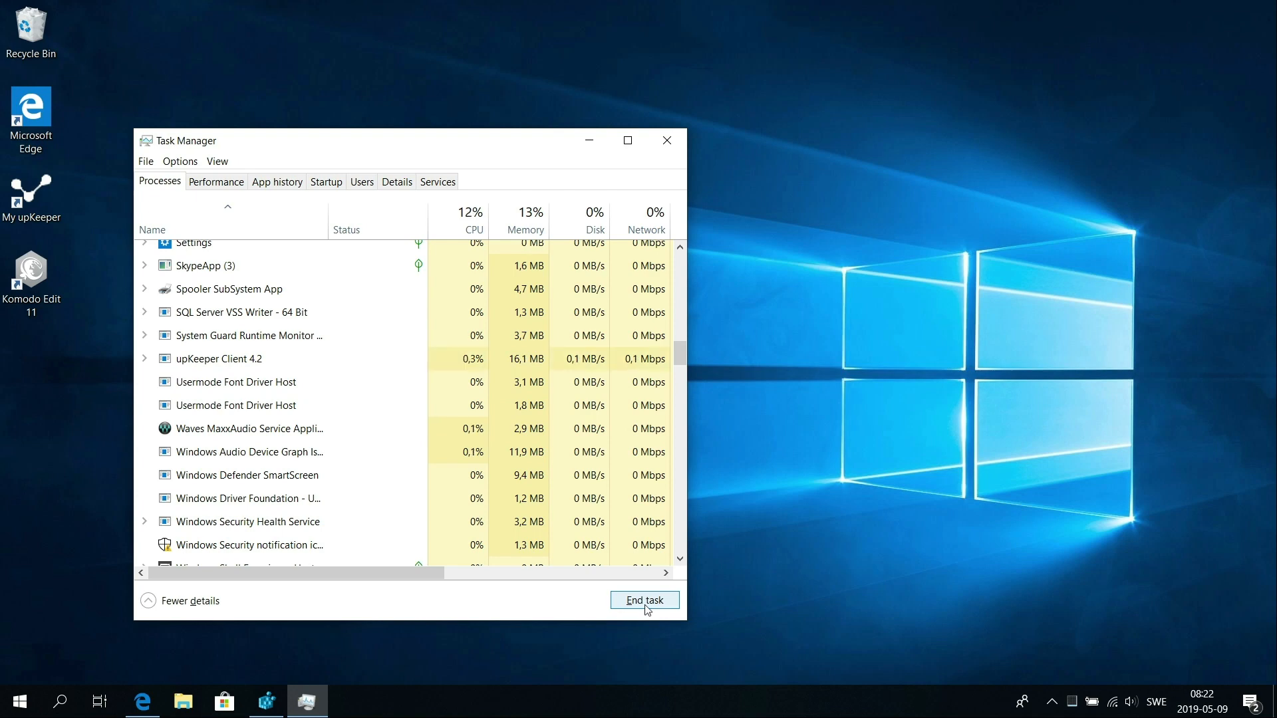
Switch to Registry Editor, set the Culture value under upKeeper\Client\Settings to FI, and minimise the editor.
left_click(269, 703)
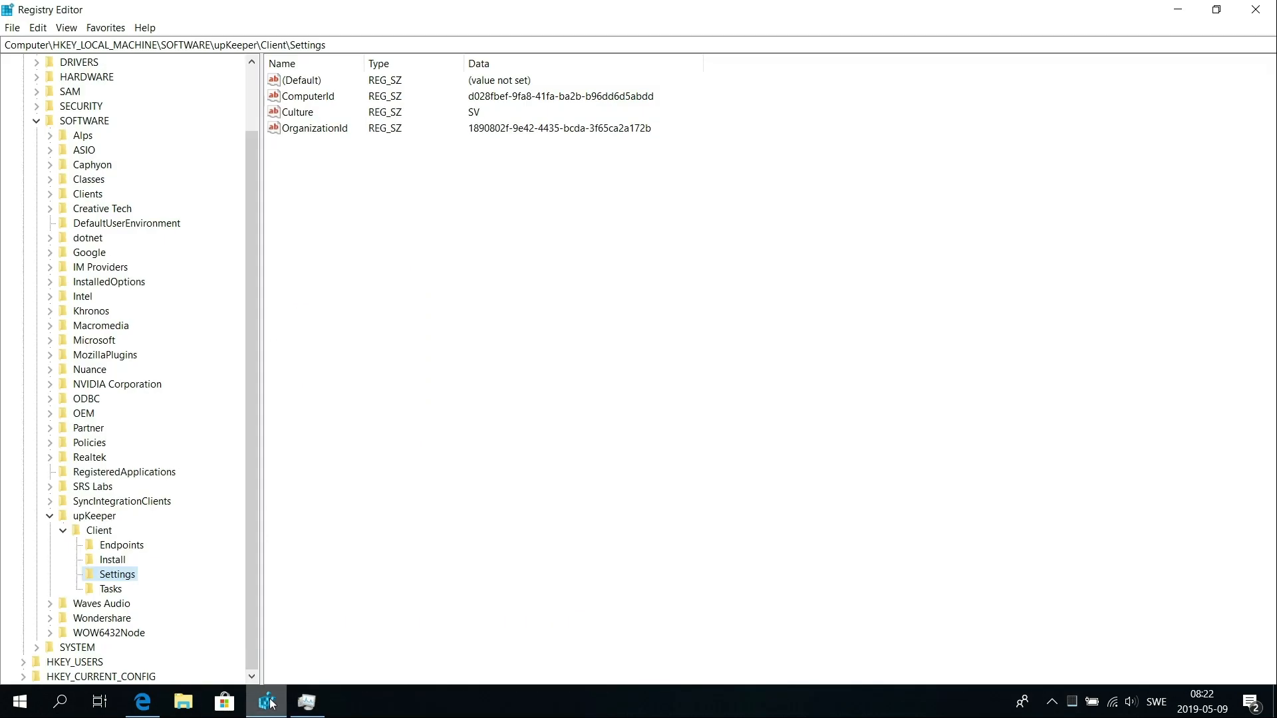
double_click(304, 114)
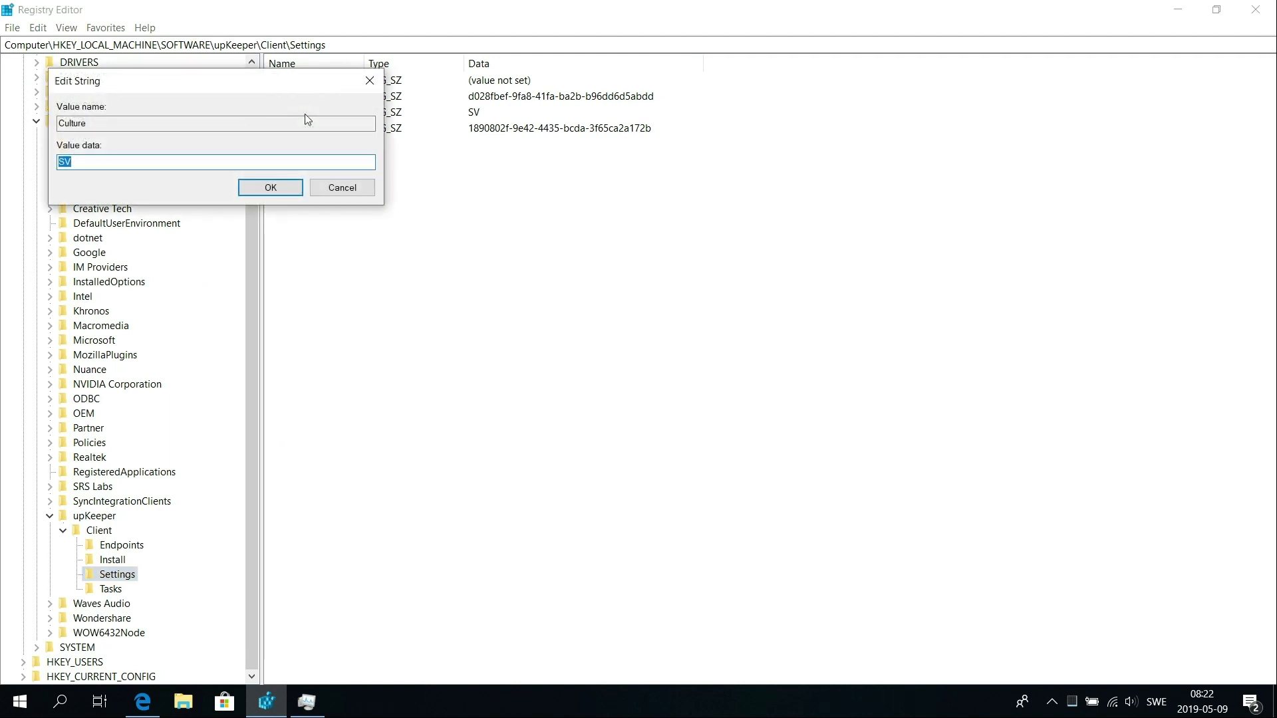
type("FI")
left_click(271, 189)
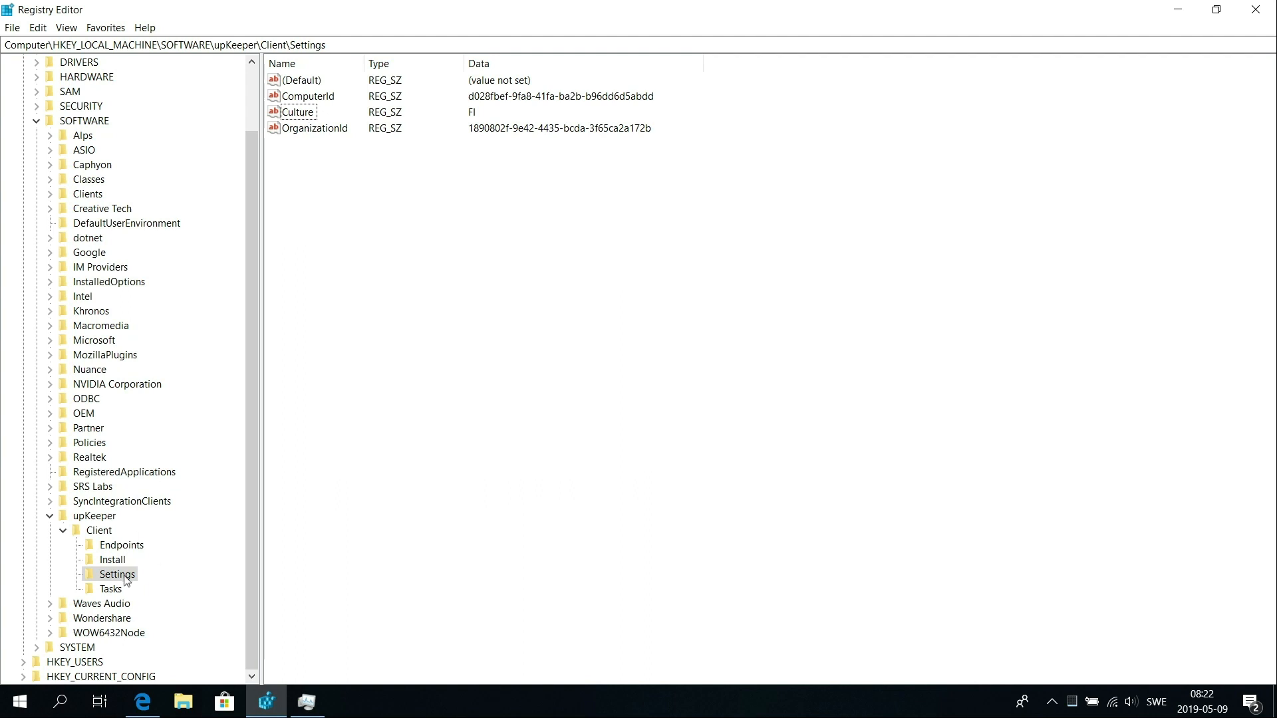
left_click(1177, 9)
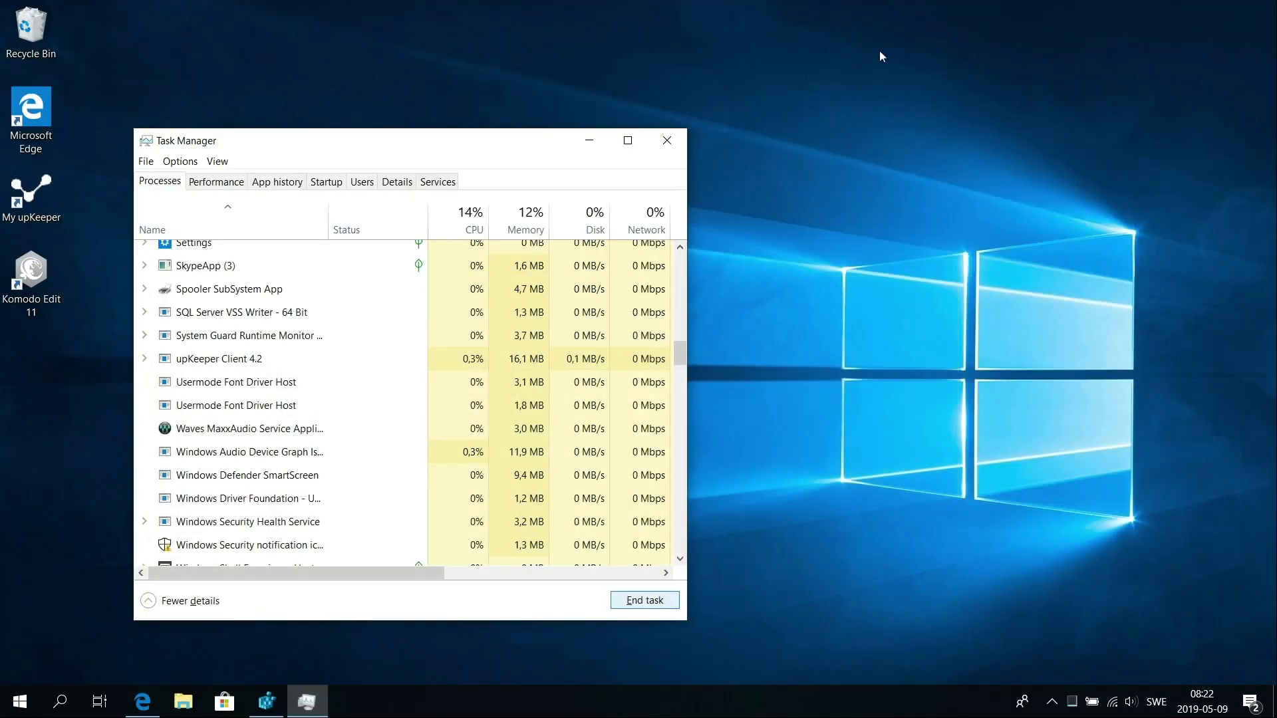
Minimise Task Manager, then relaunch the My upKeeper client and open its system information page.
left_click(588, 140)
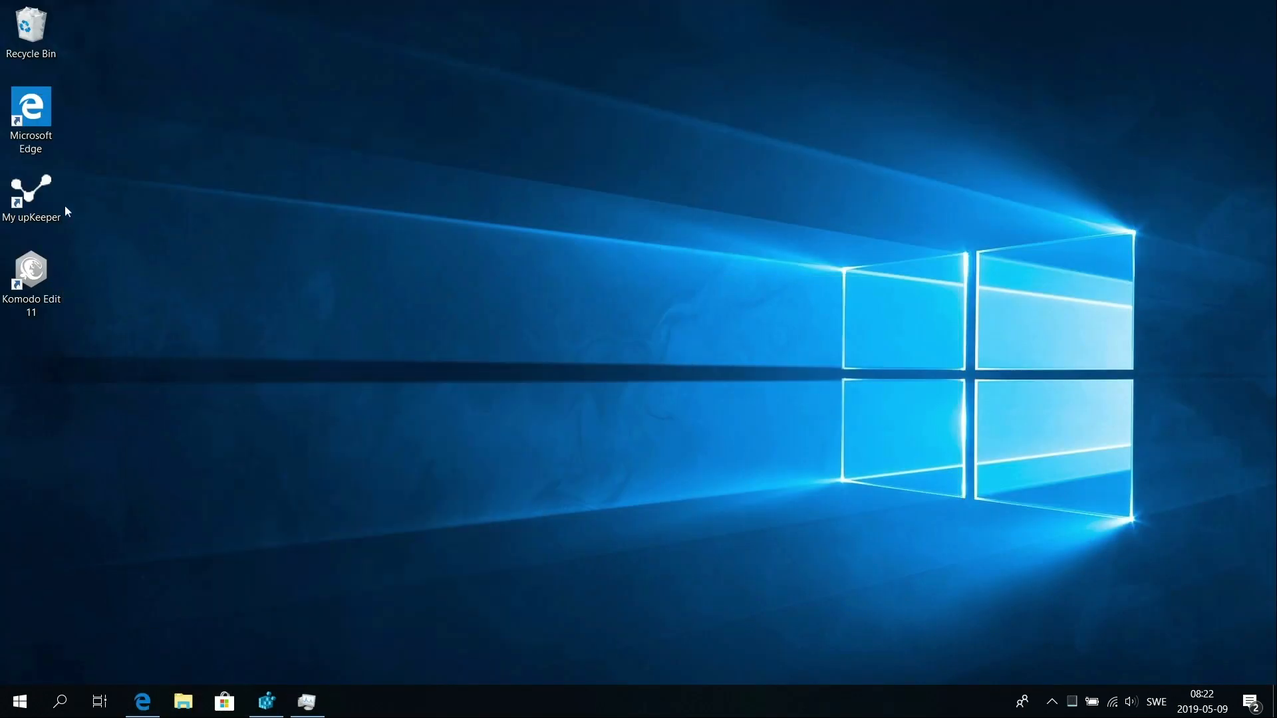
left_click(31, 204)
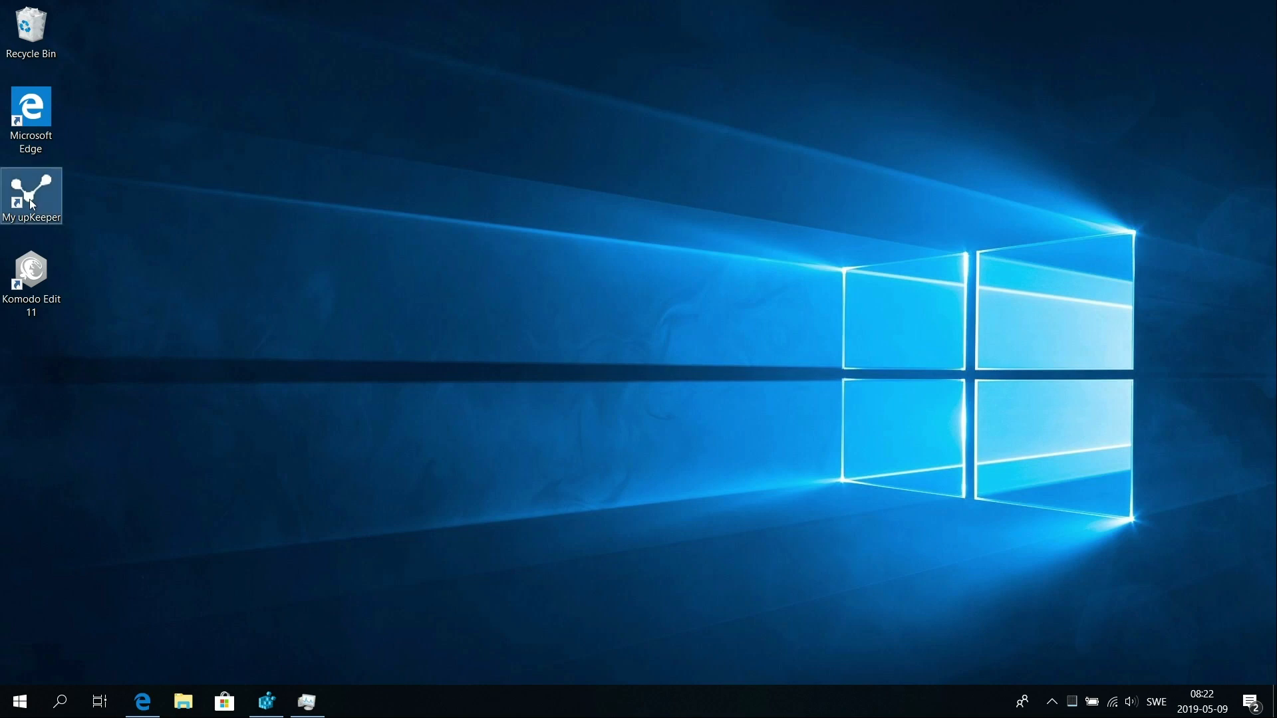
left_click(1054, 705)
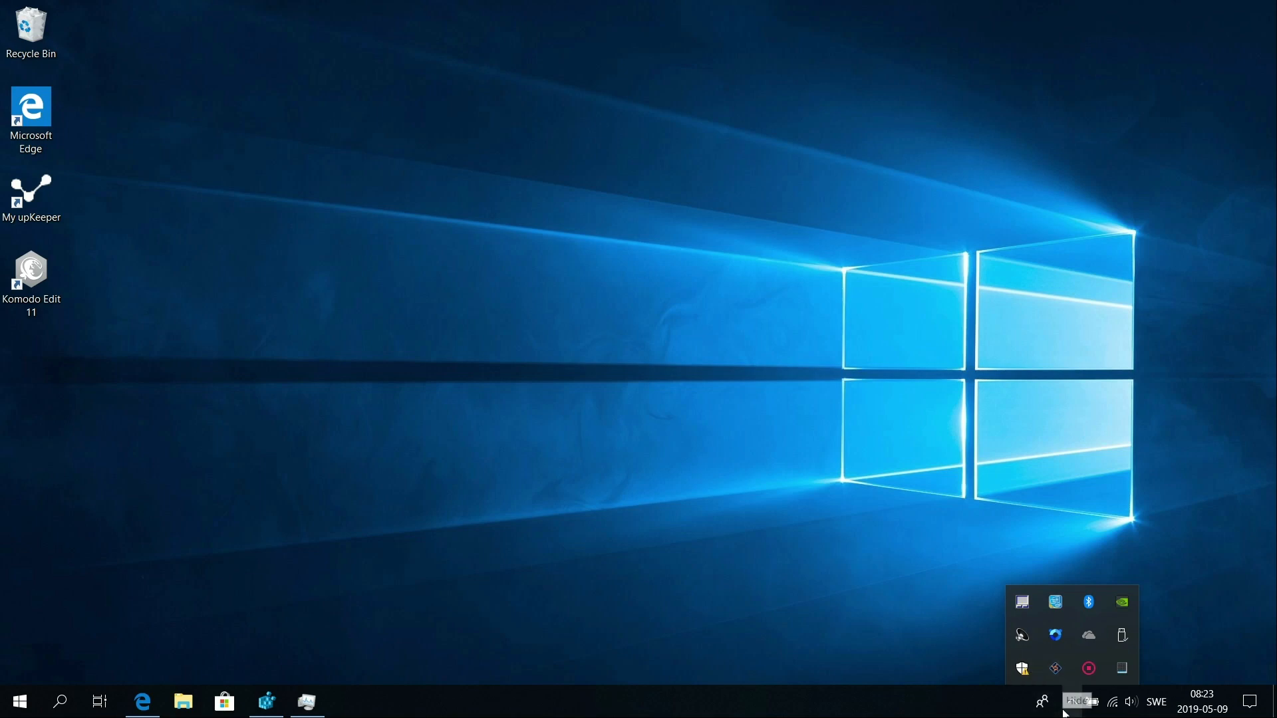
right_click(1056, 668)
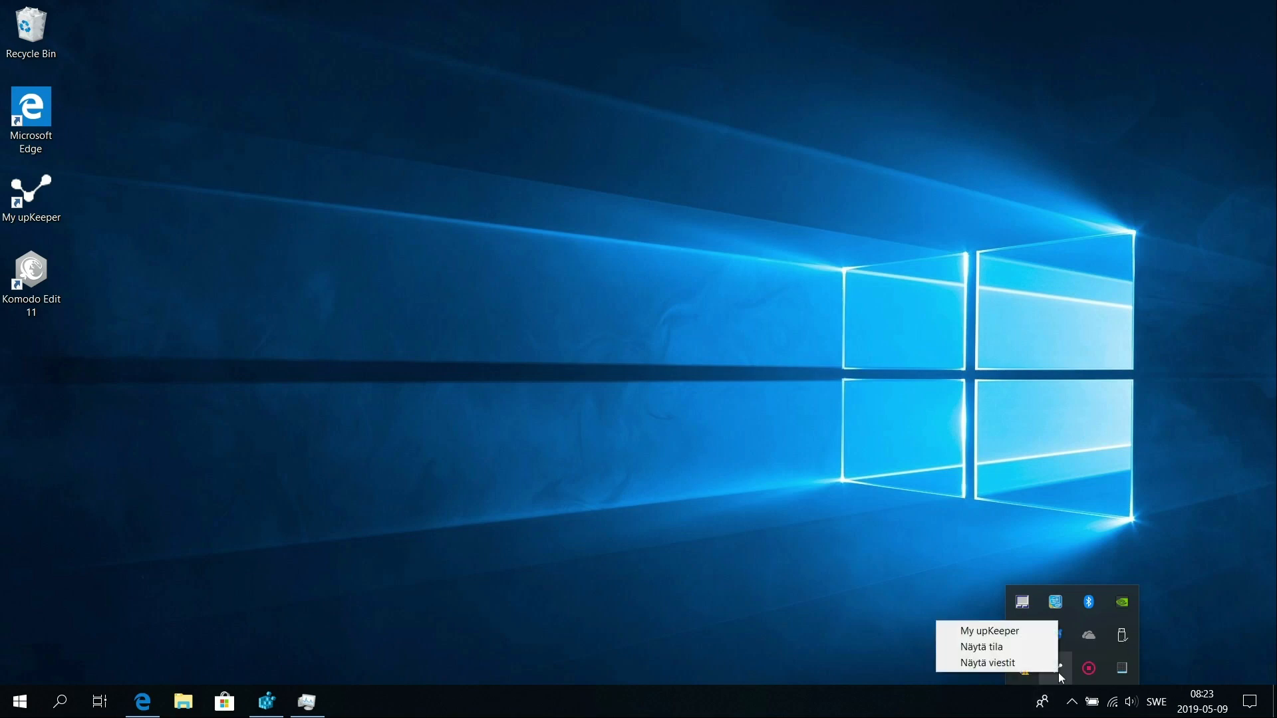
left_click(991, 632)
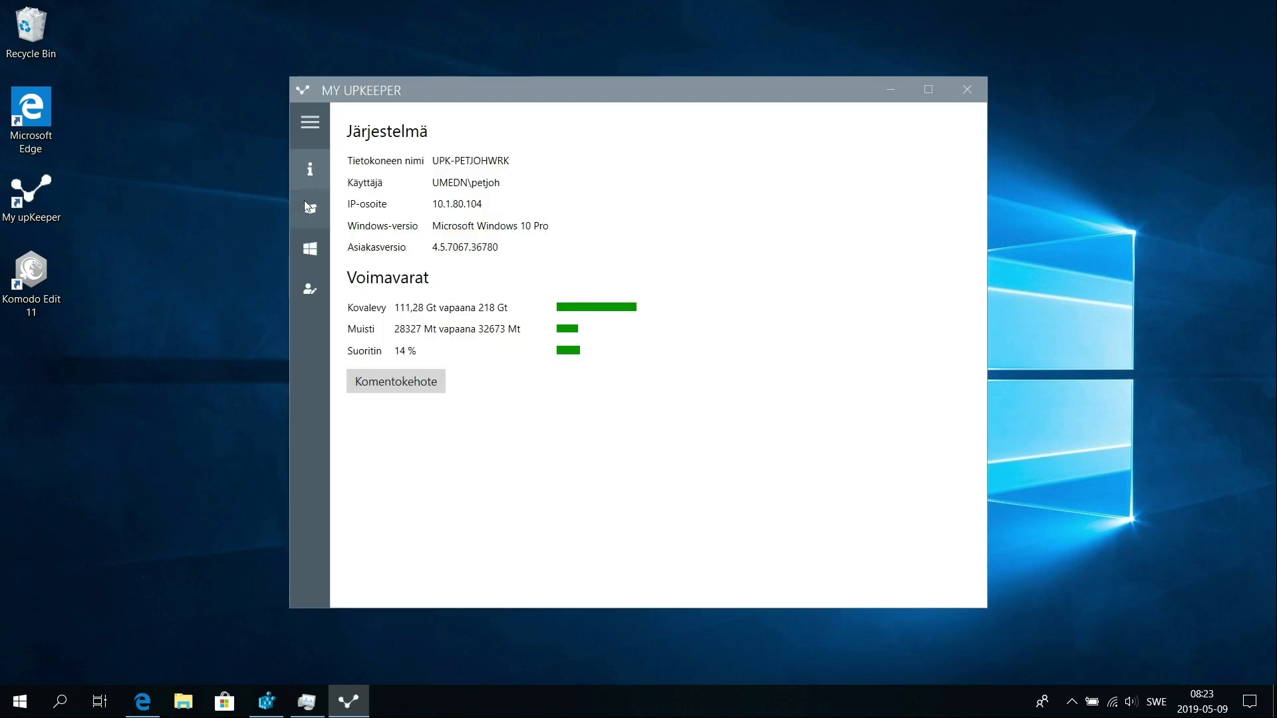
Examine the Finnish reinstallation, user information and system pages in My upKeeper, and close the client.
left_click(304, 201)
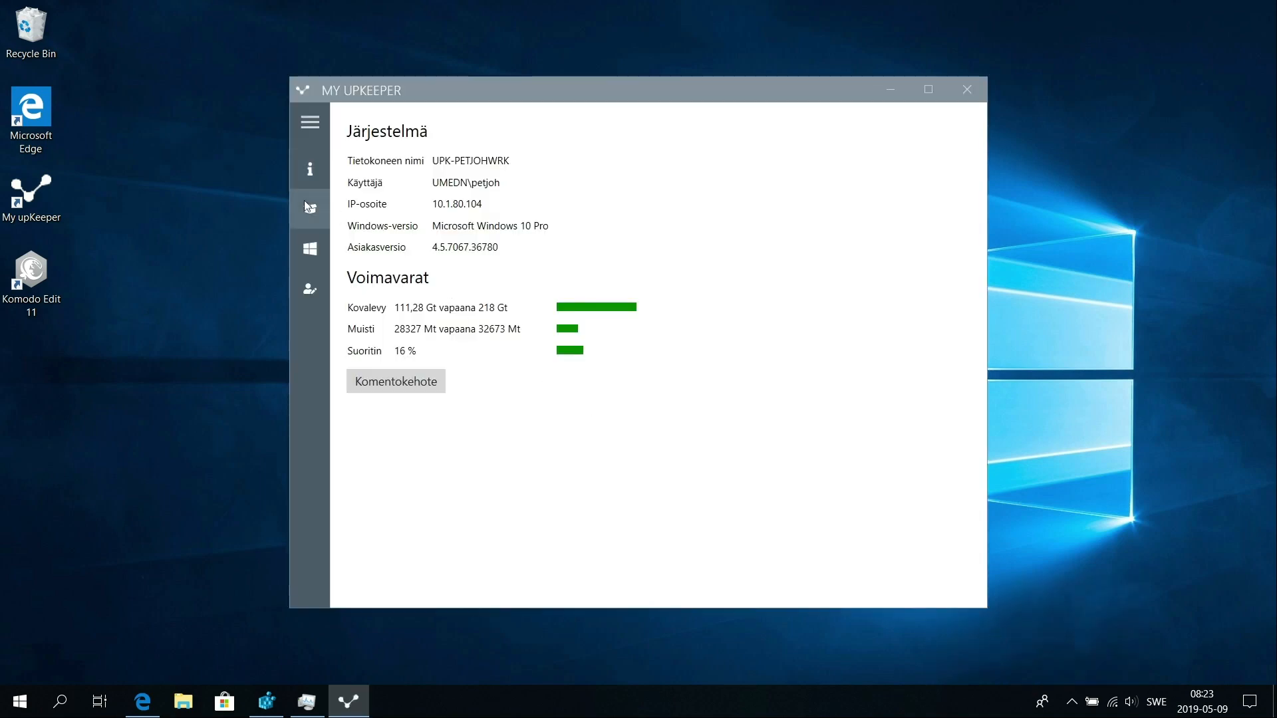
left_click(305, 243)
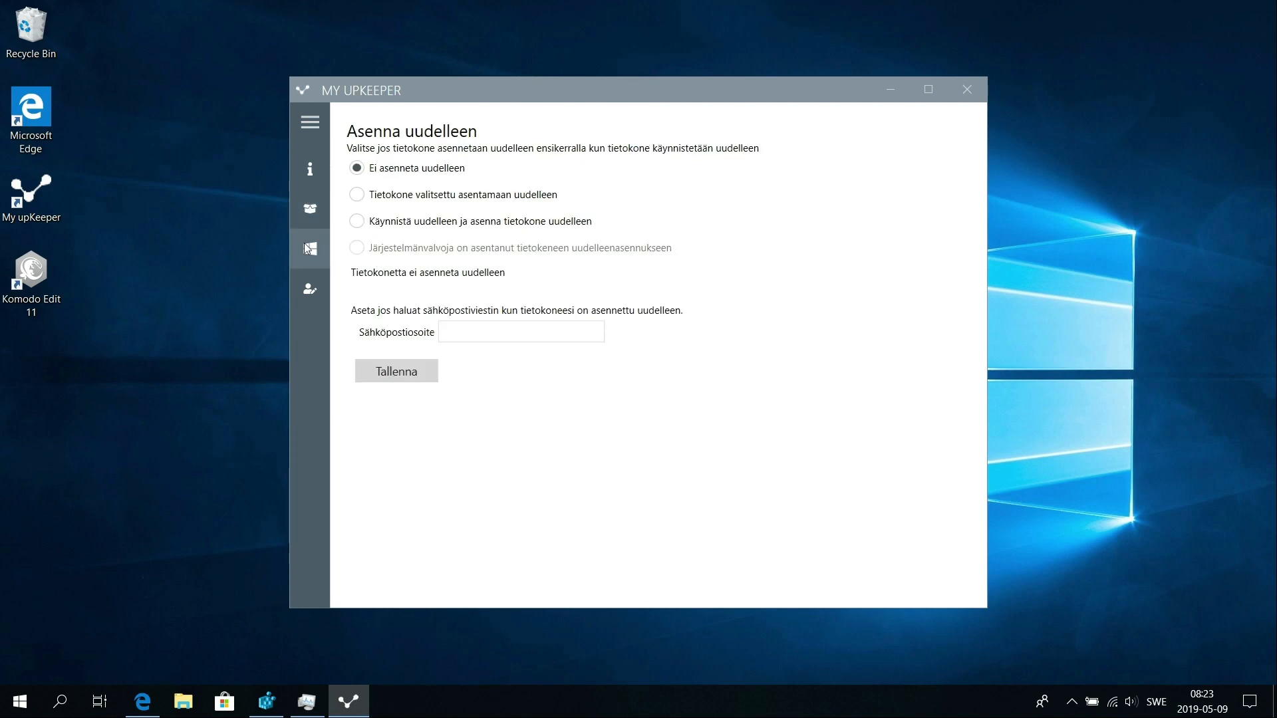
left_click(297, 288)
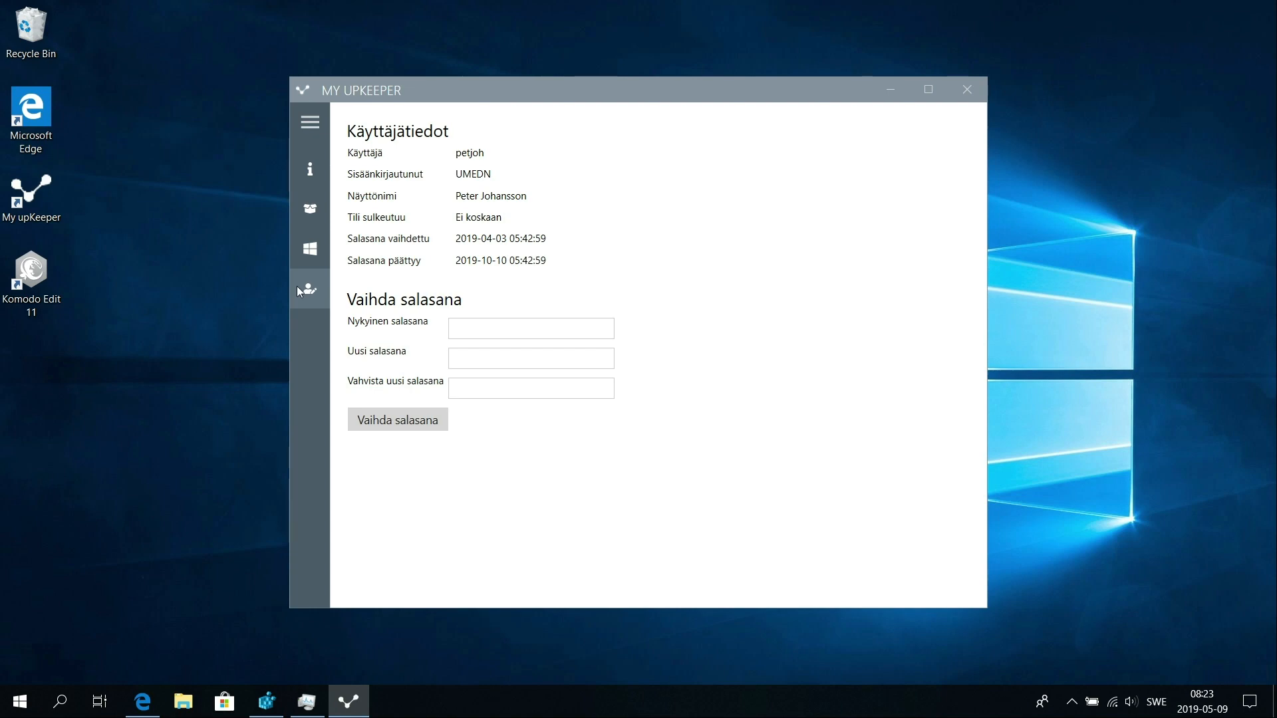
left_click(309, 167)
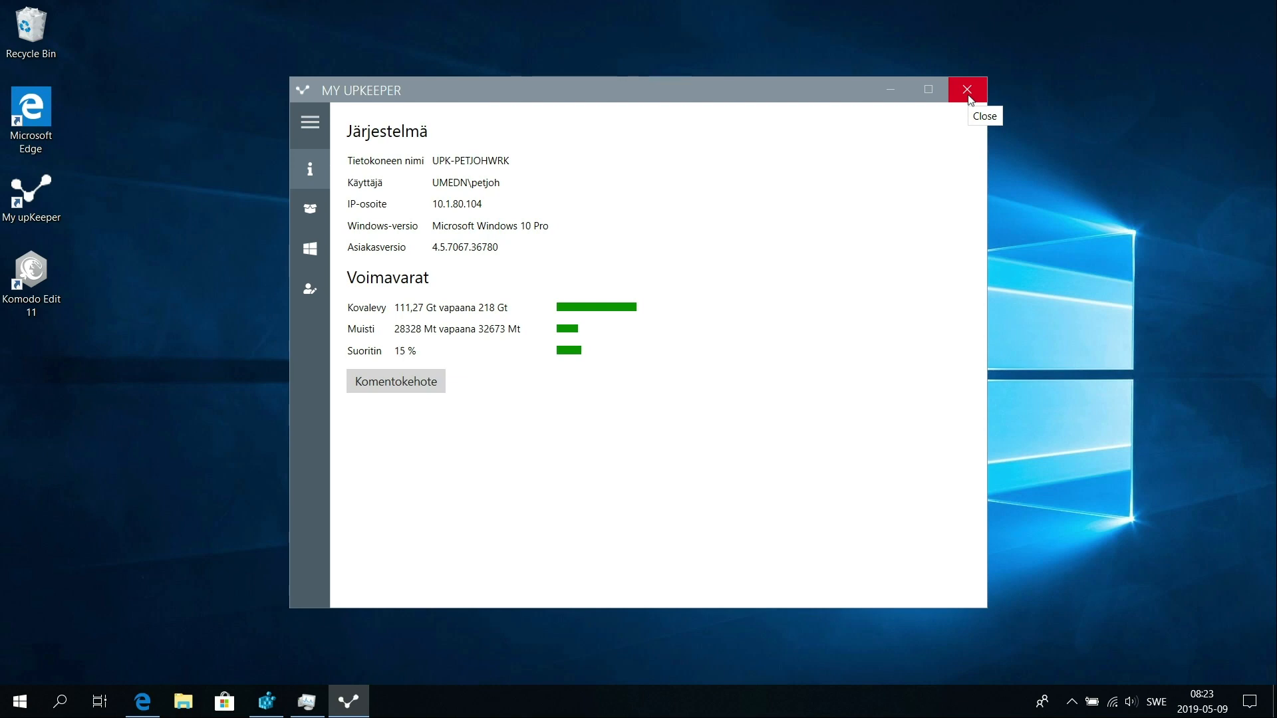
left_click(967, 92)
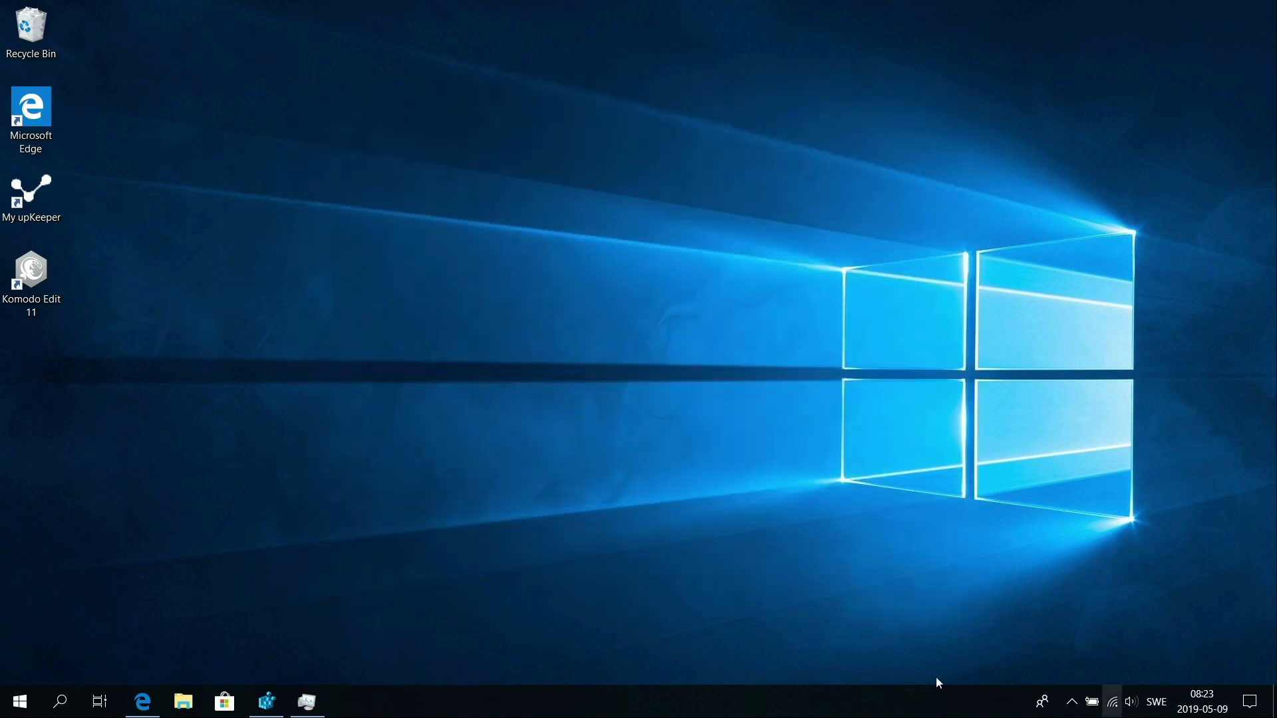
Switch to Task Manager and end the running Upkeeper.Client.Tray process.
left_click(306, 702)
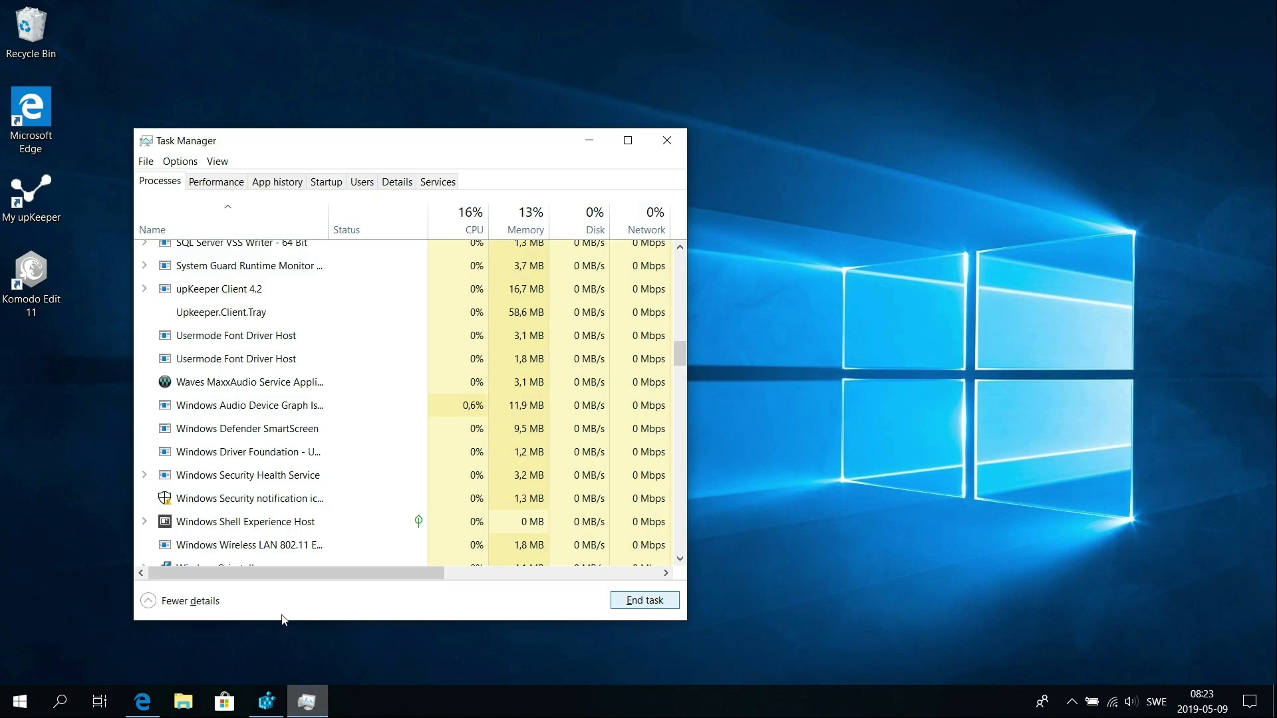
left_click(246, 313)
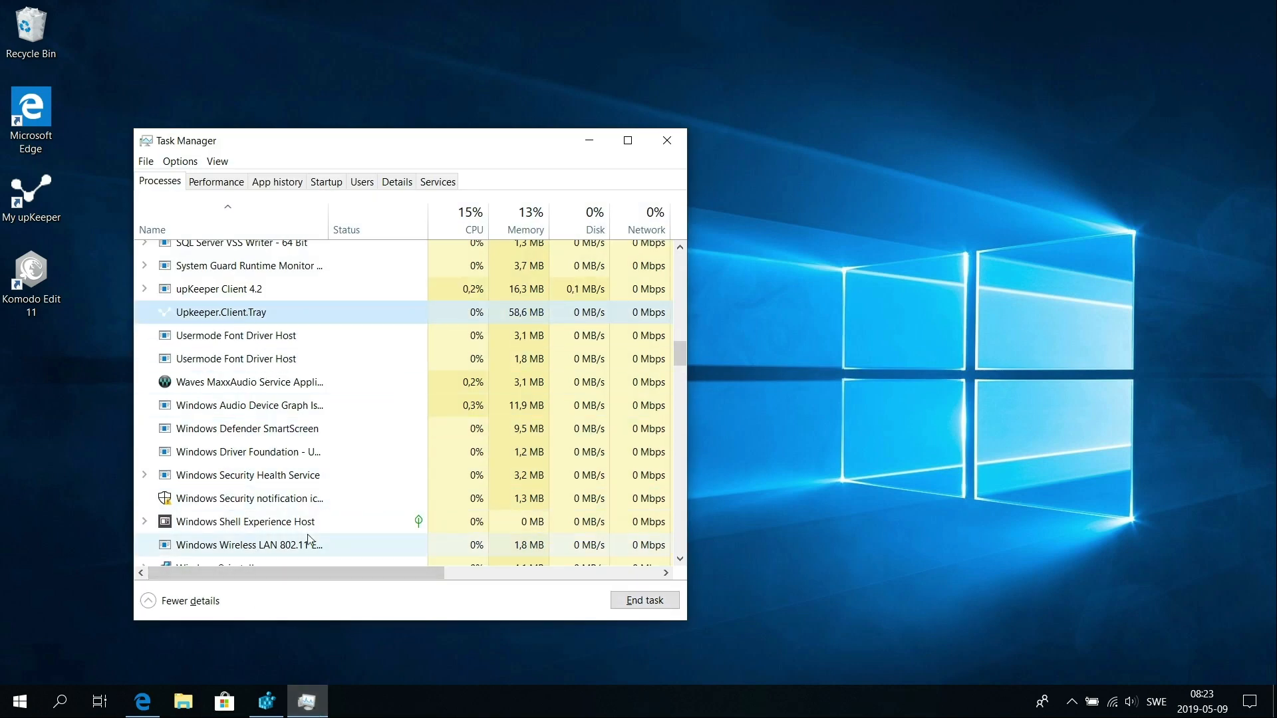
left_click(638, 603)
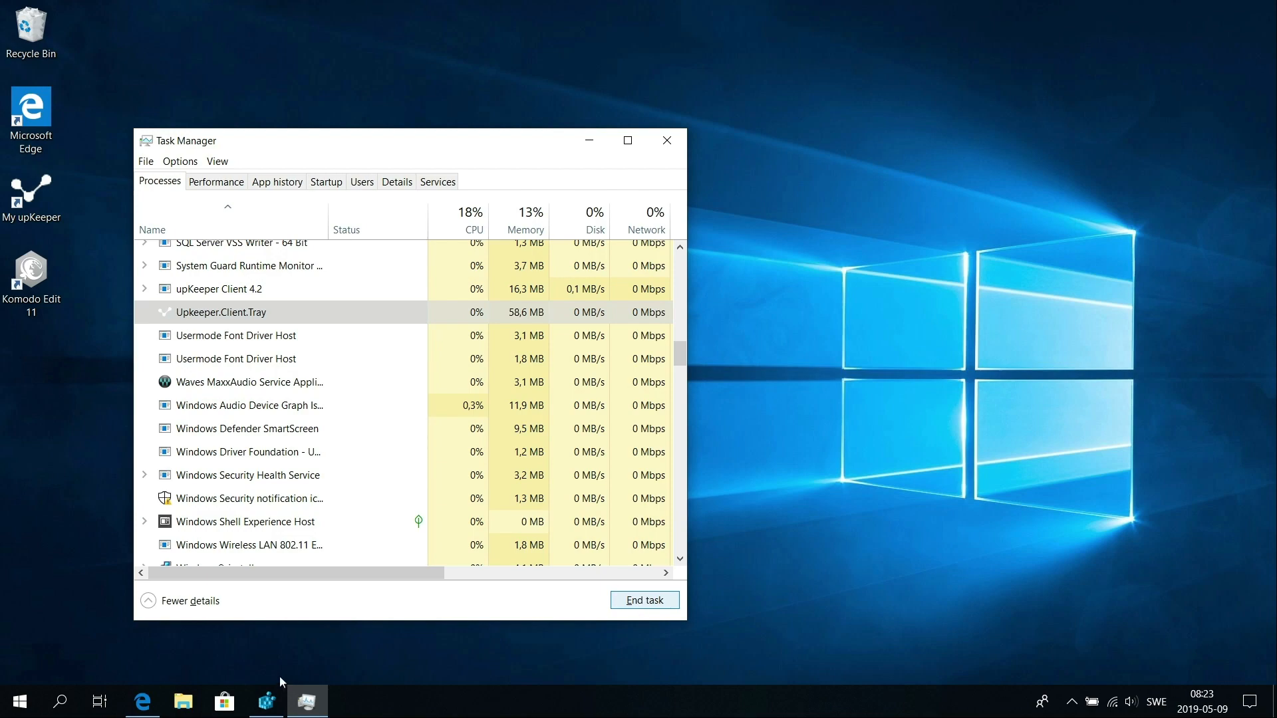
Switch to Registry Editor, set the Culture value under upKeeper\Client\Settings to EN, and minimise the editor.
left_click(266, 703)
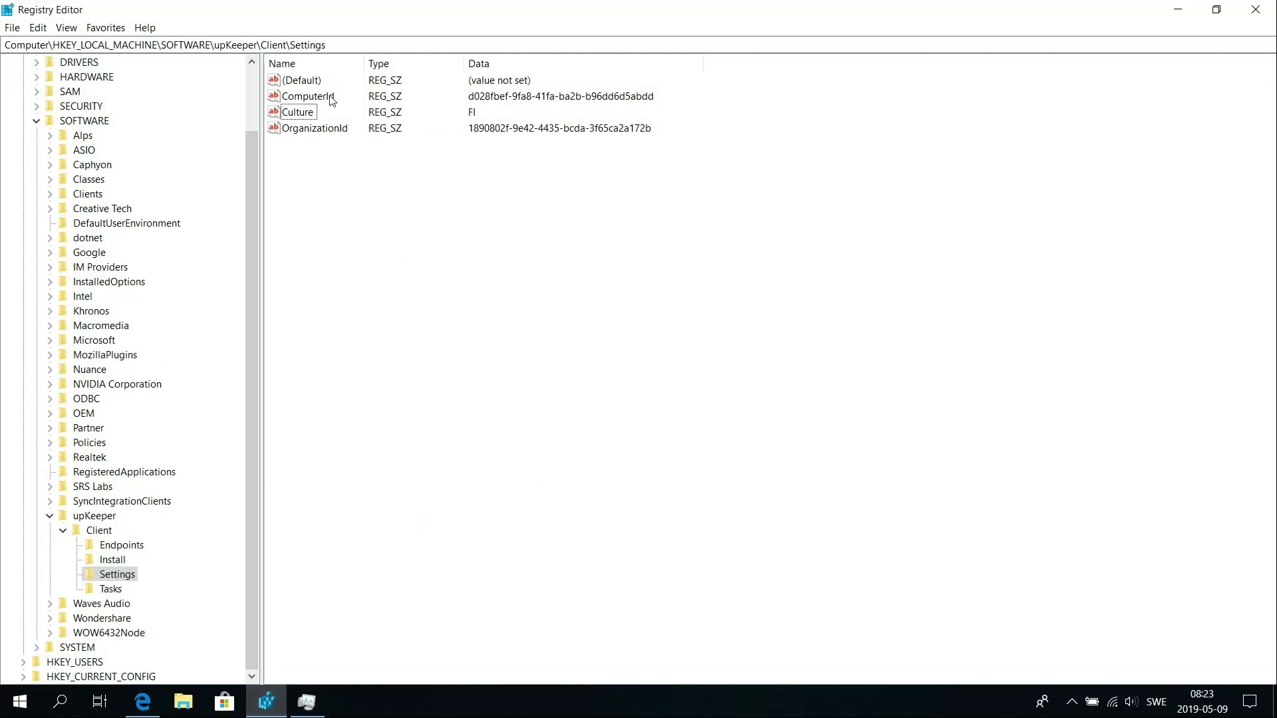
double_click(297, 112)
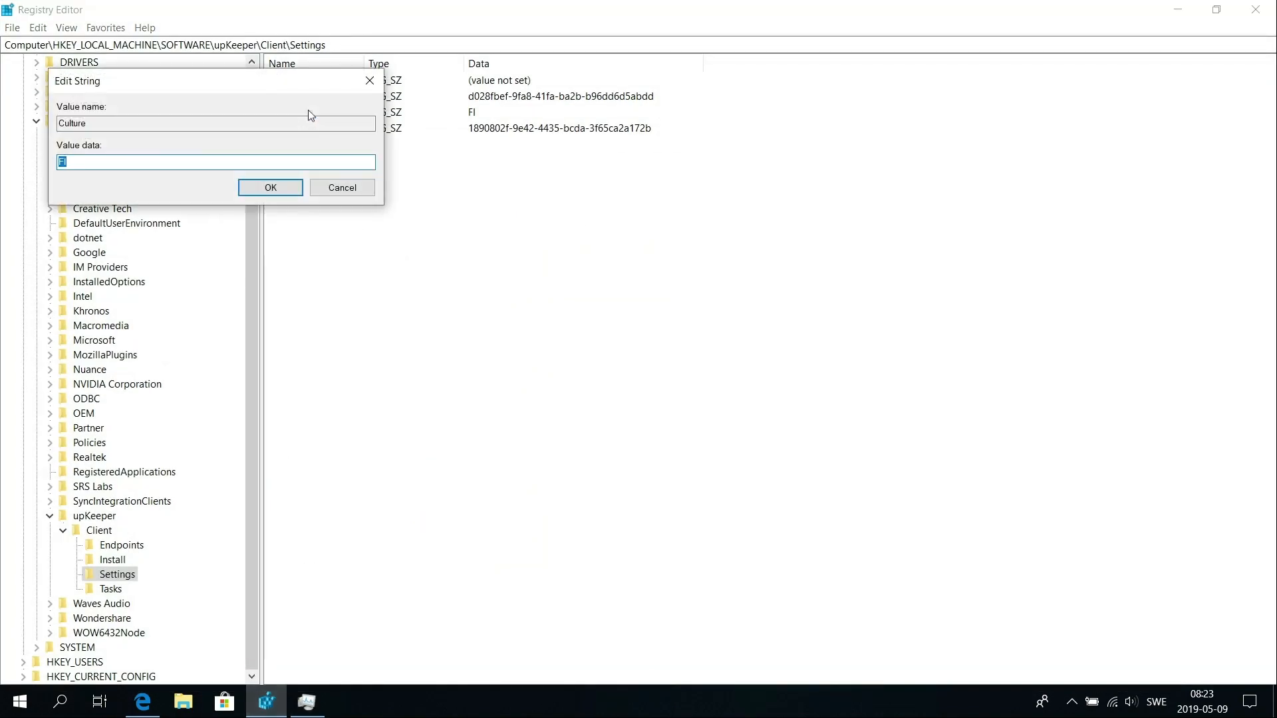
type("SV")
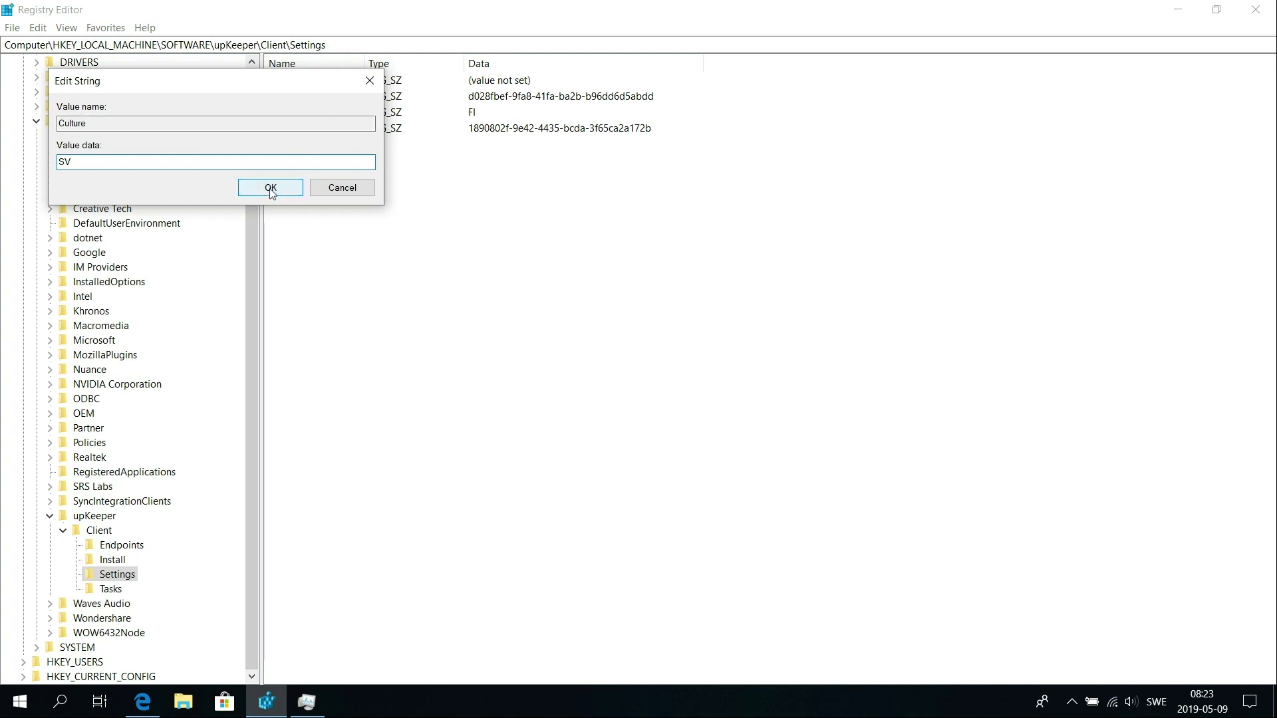
key("BackSpace")
key("BackSpace")
type("EN")
left_click(270, 190)
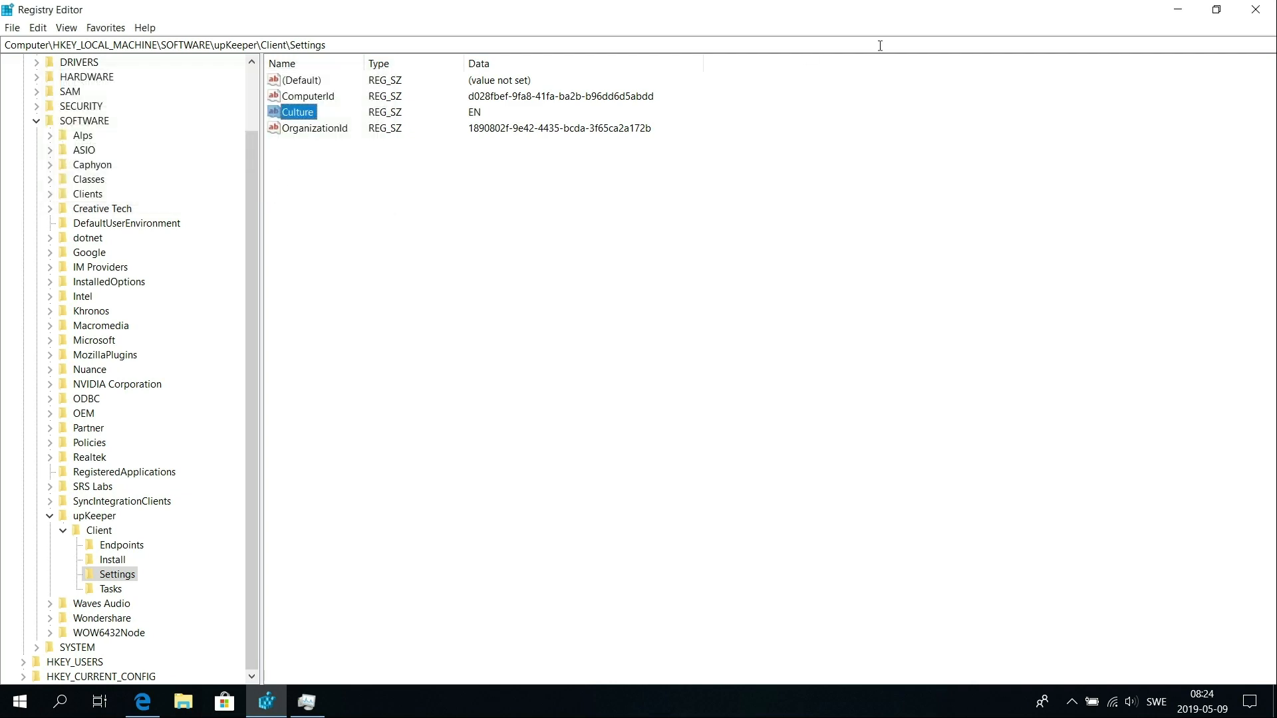
left_click(1191, 12)
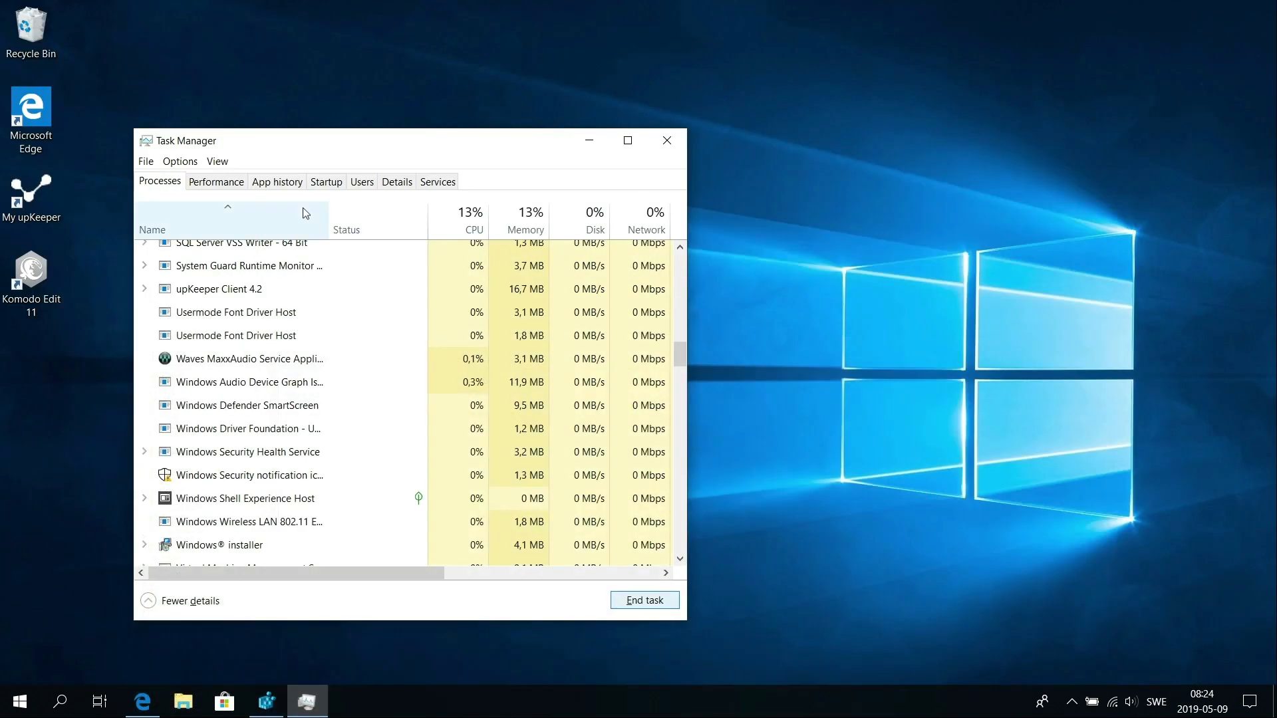
Minimise Task Manager, relaunch My upKeeper to check its system information page in English, and close the window.
left_click(589, 145)
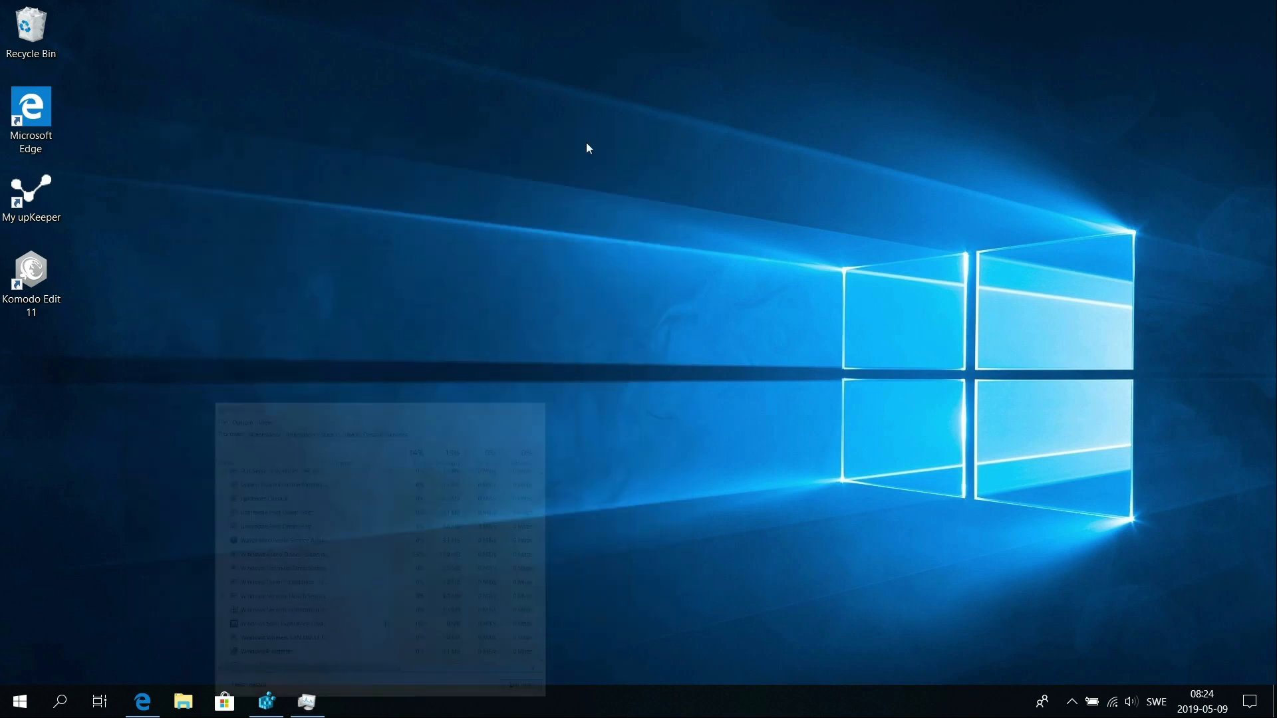
left_click(31, 200)
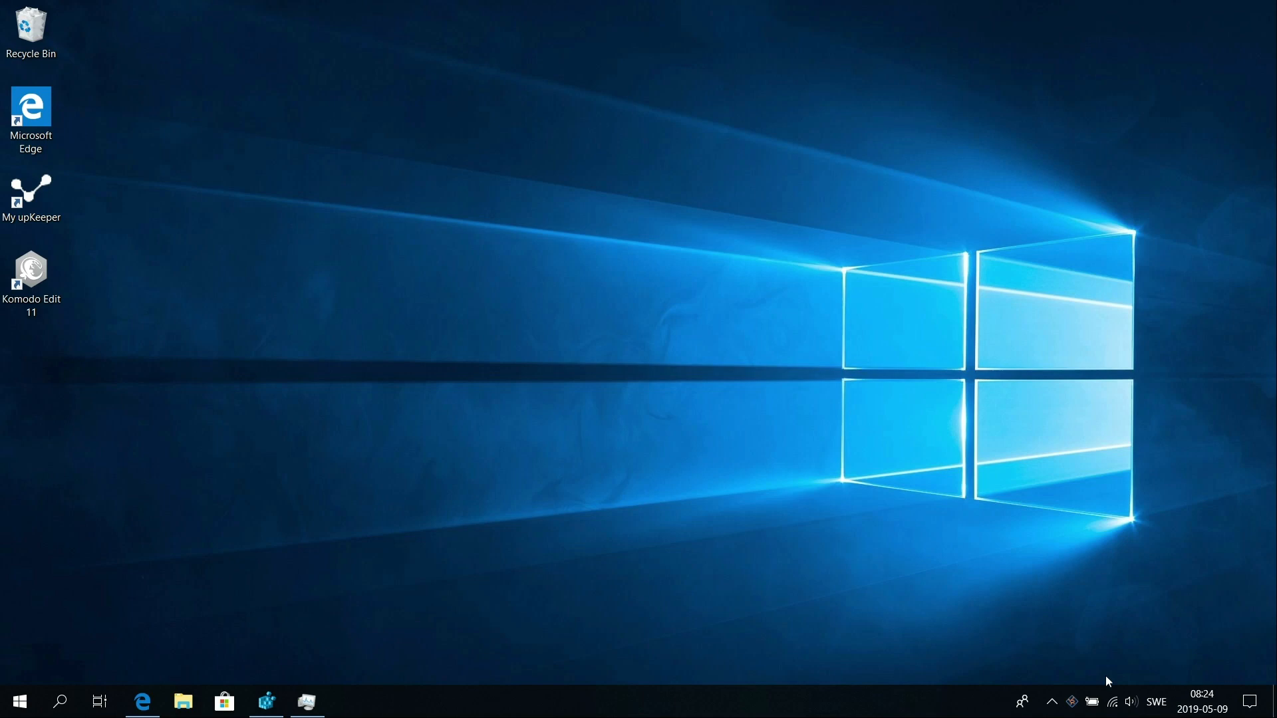
right_click(1072, 703)
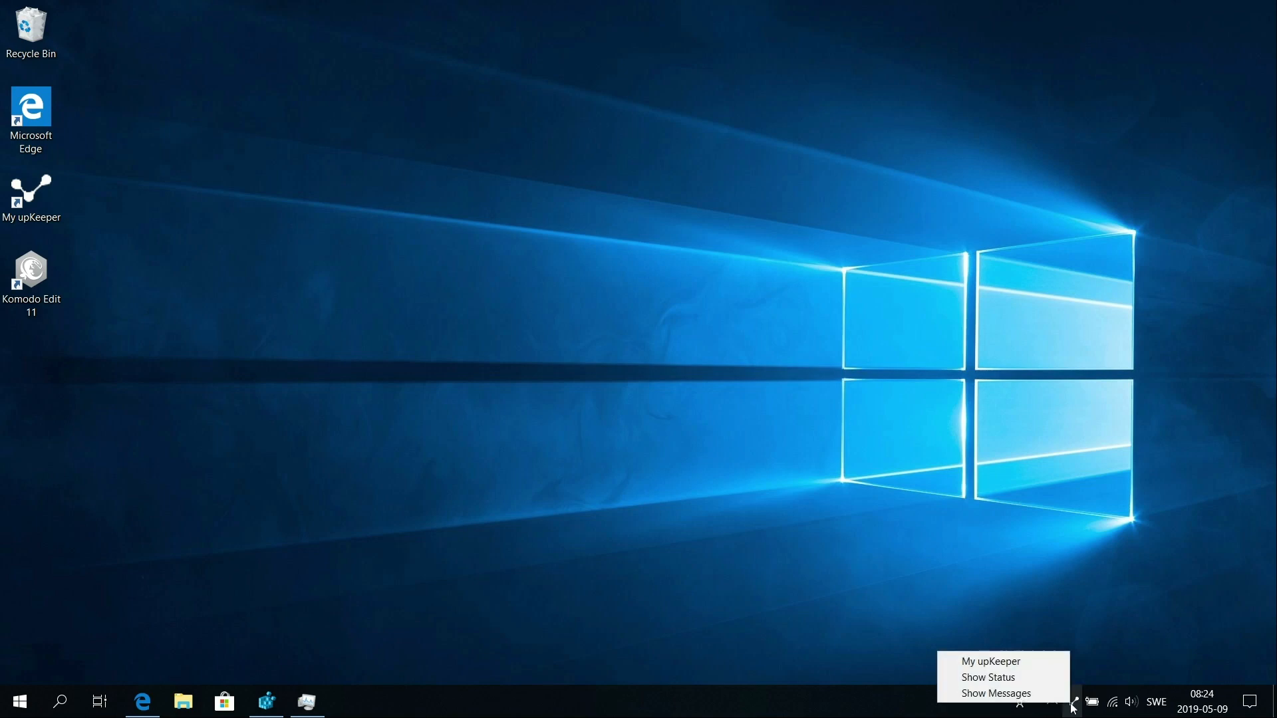
left_click(1045, 660)
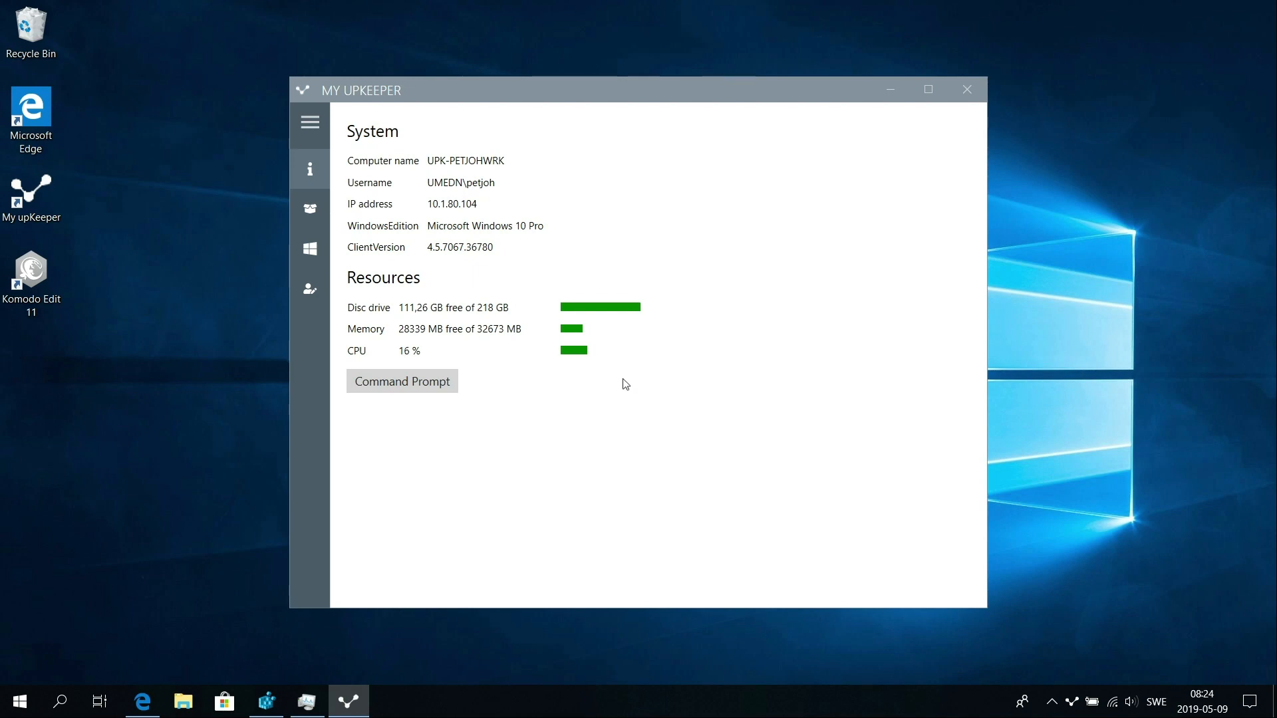
left_click(967, 89)
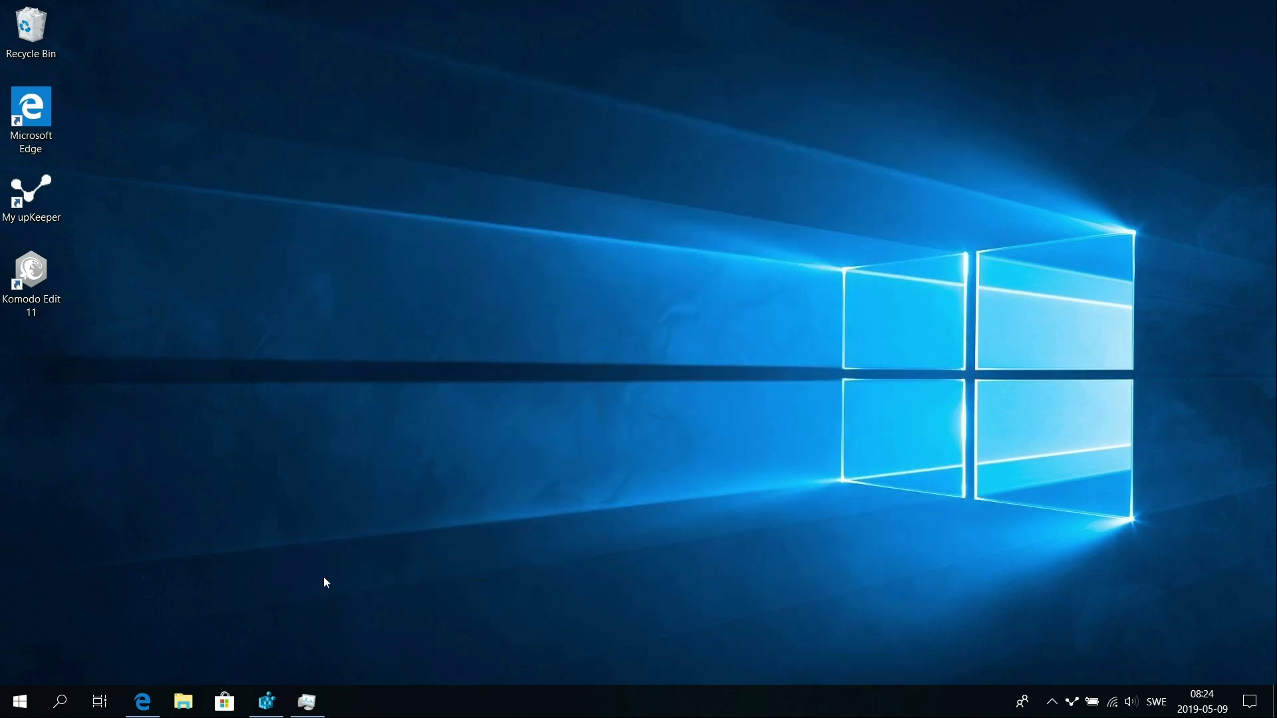
Switch to the upKeeper web console in Edge and examine the general and advanced properties of the Acrobat Reader 9.3 SV application.
left_click(143, 703)
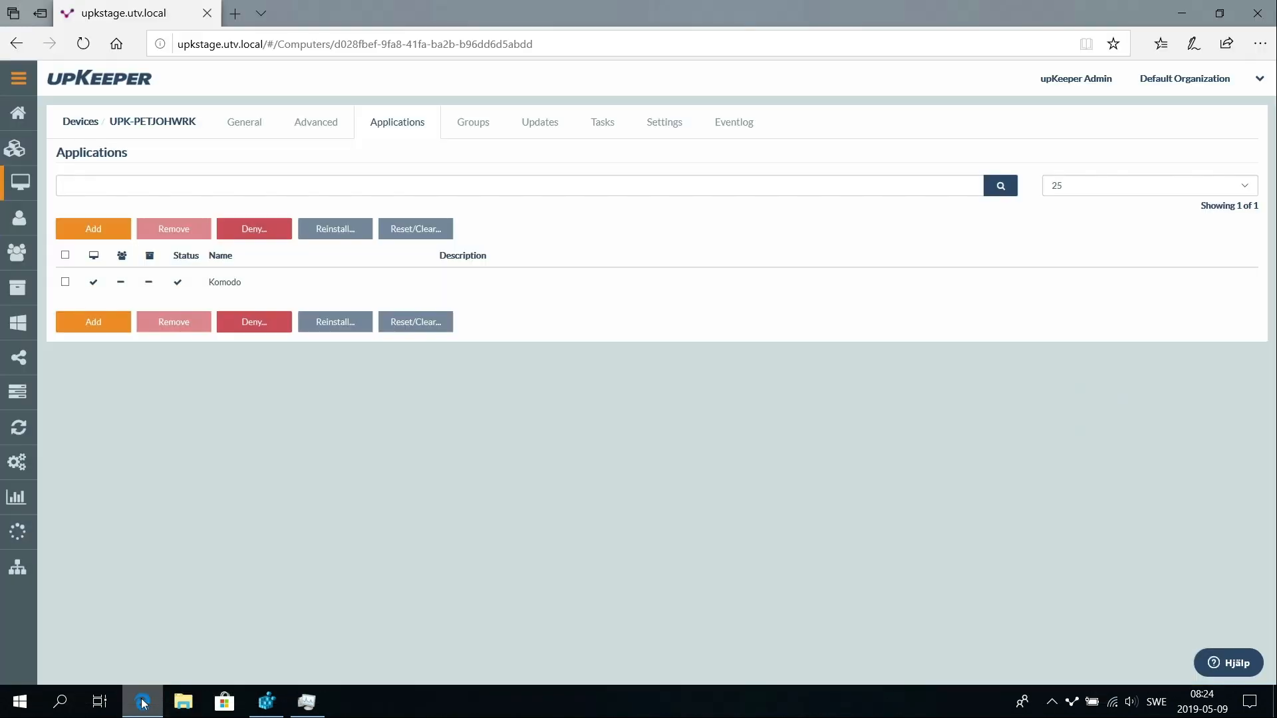
left_click(20, 158)
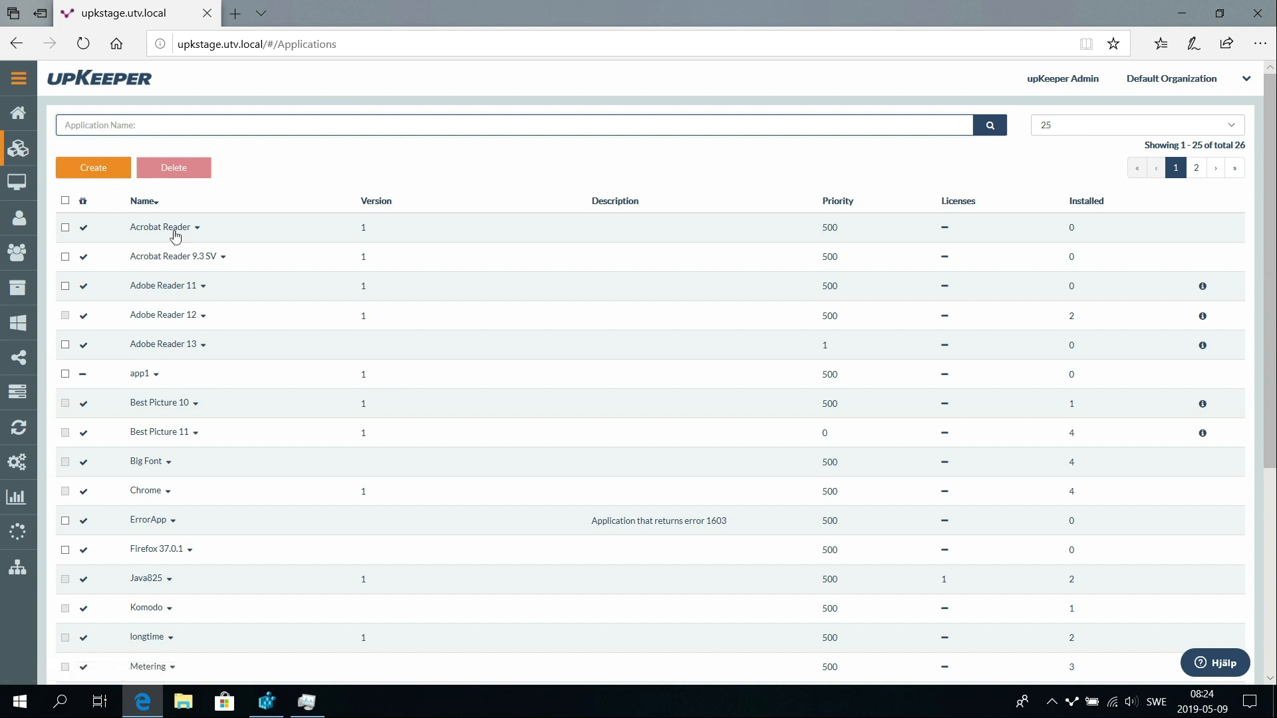
left_click(180, 259)
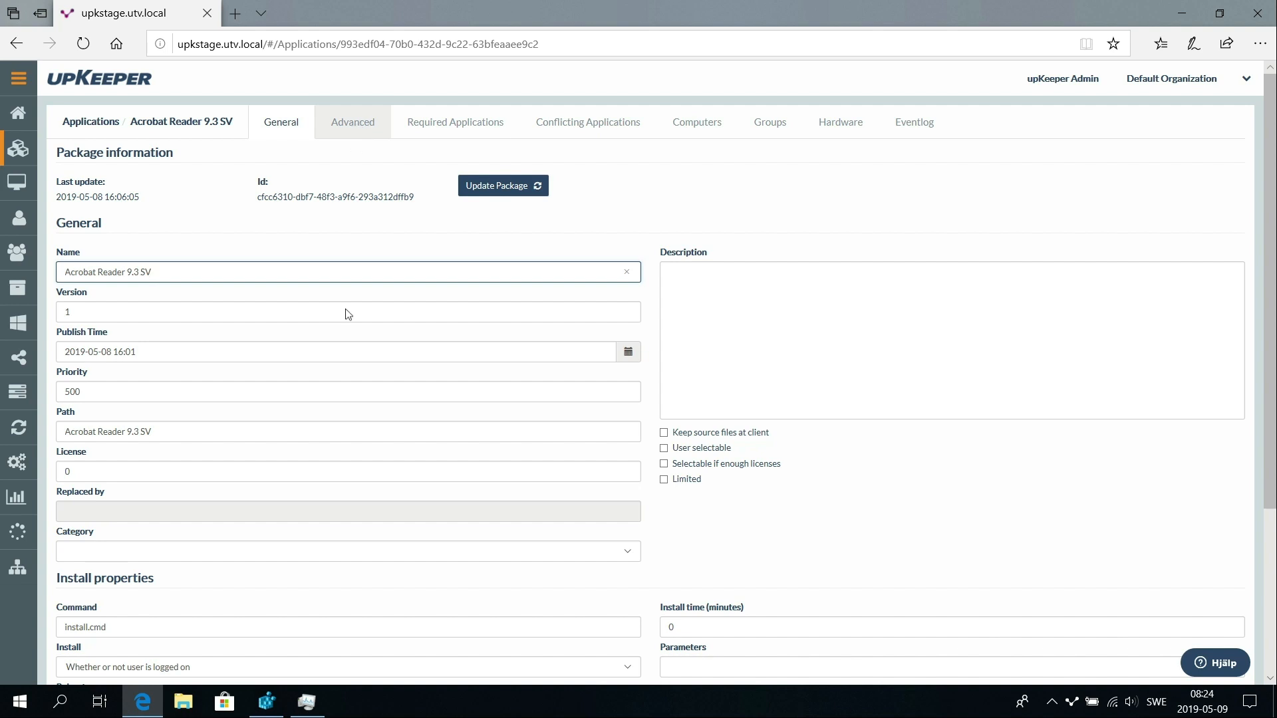
scroll(1247, 419, "down", 3)
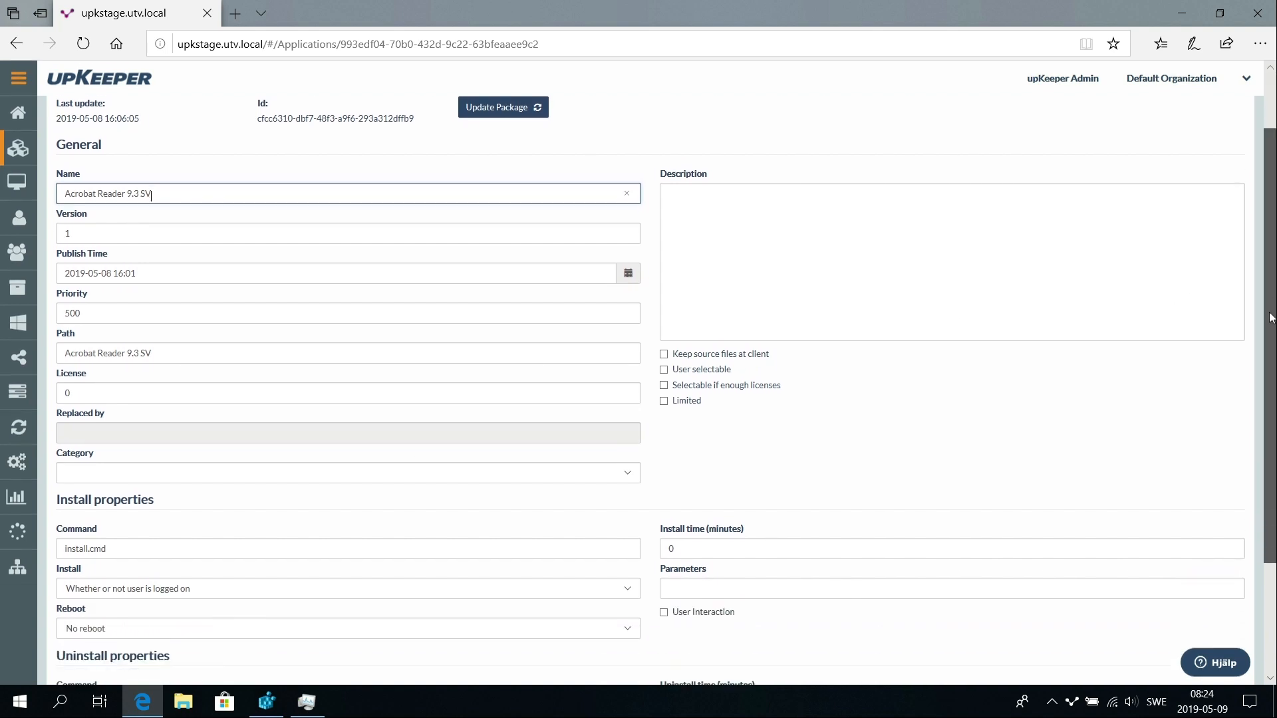
scroll(1247, 422, "down", 1)
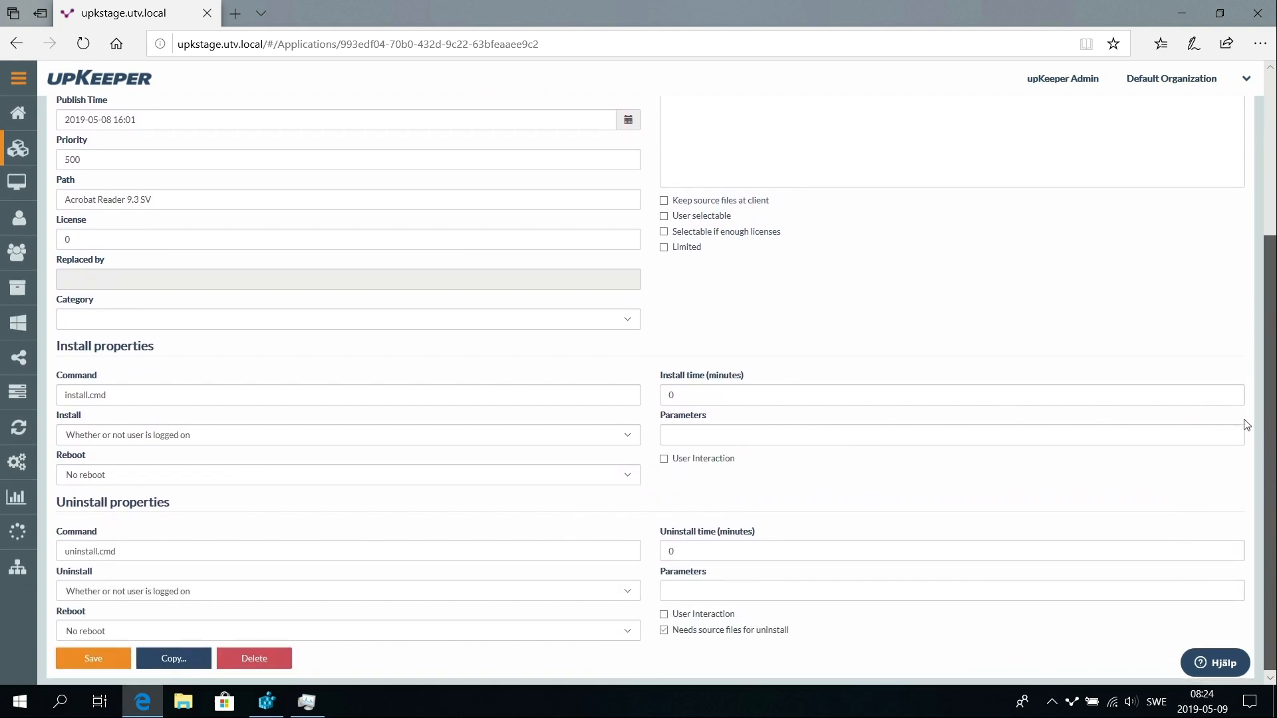
scroll(1244, 419, "up", 3)
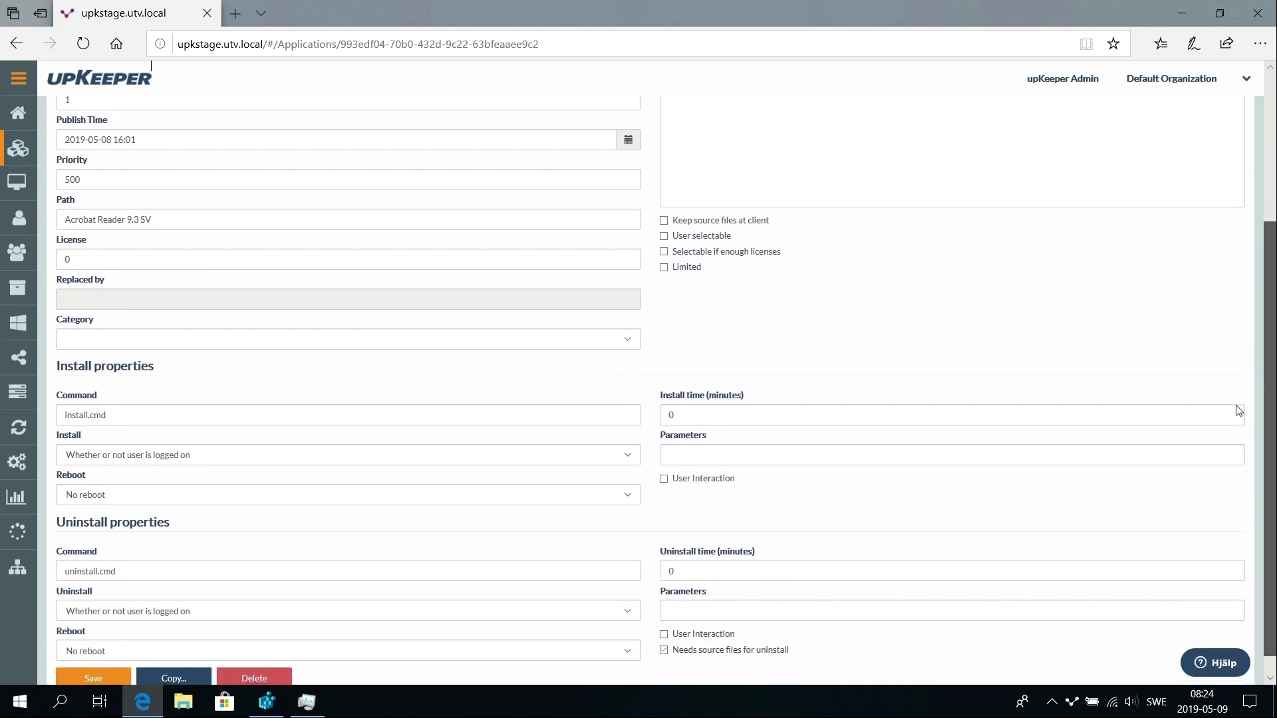
scroll(1246, 288, "up", 1)
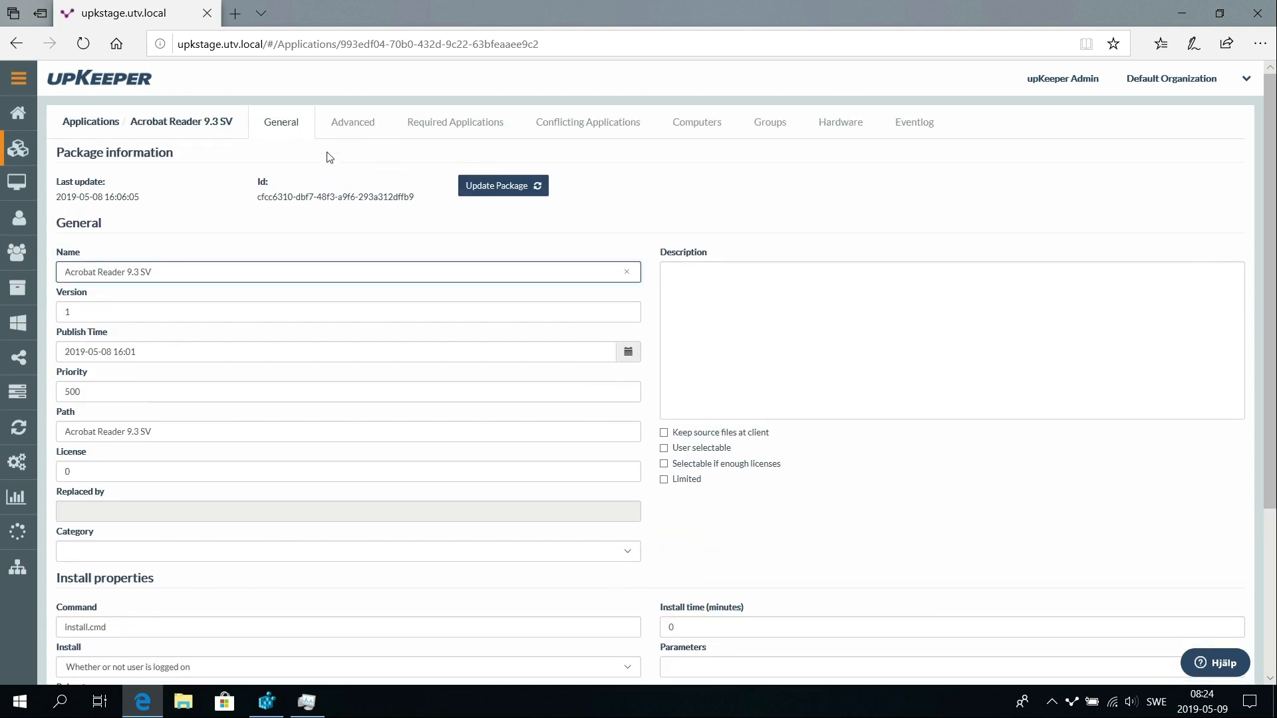
left_click(348, 131)
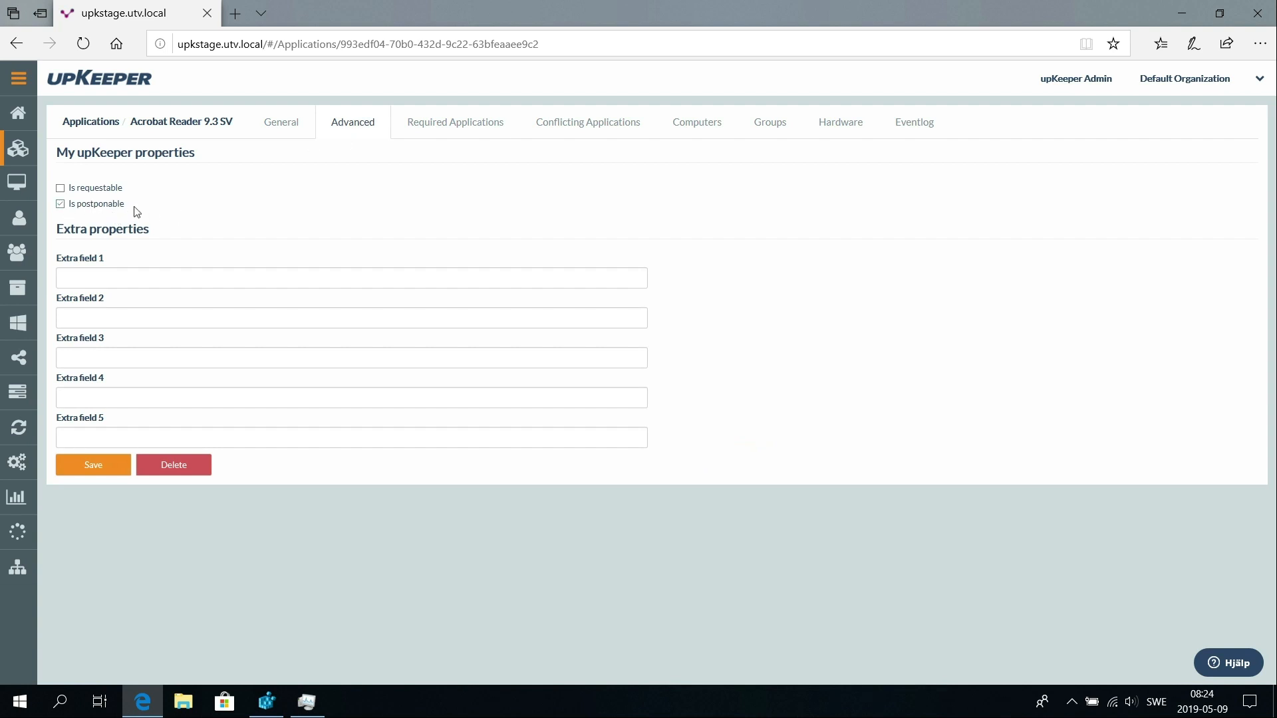
Assign the Acrobat Reader 9.3 SV application to computer UPK-PETJOHWRK and postpone its installation by 15 minutes.
left_click(679, 131)
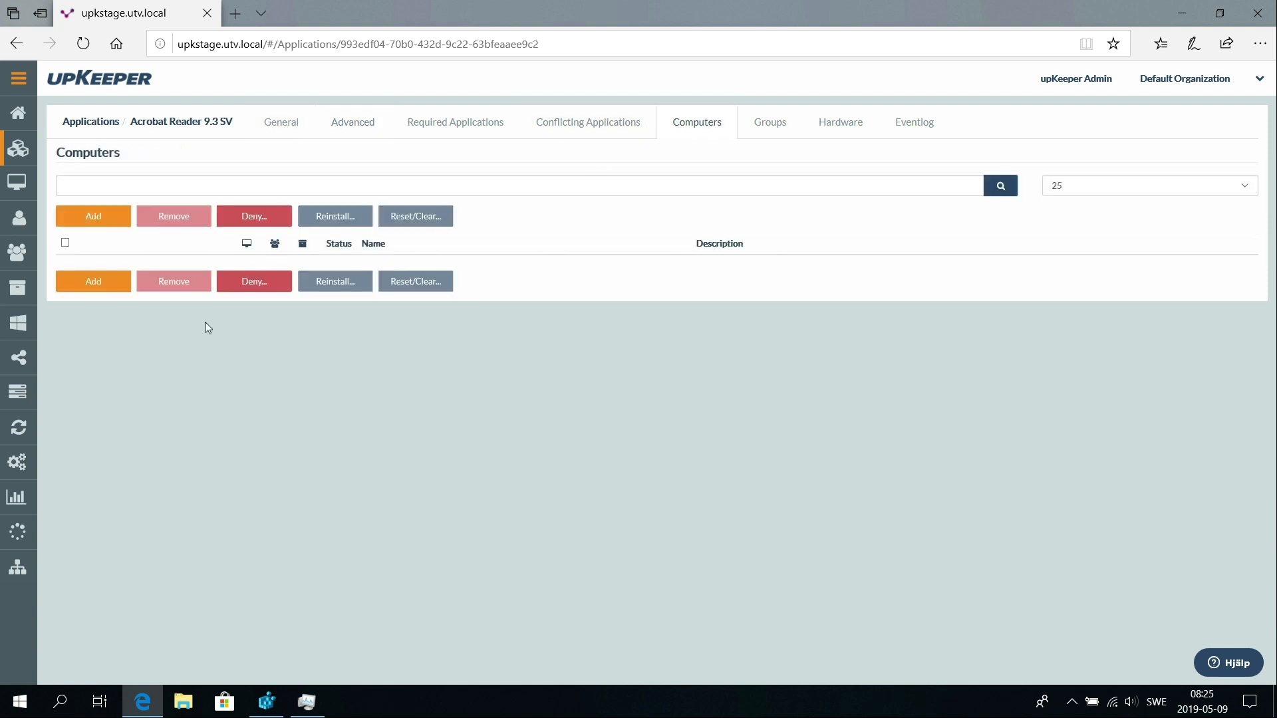
left_click(82, 221)
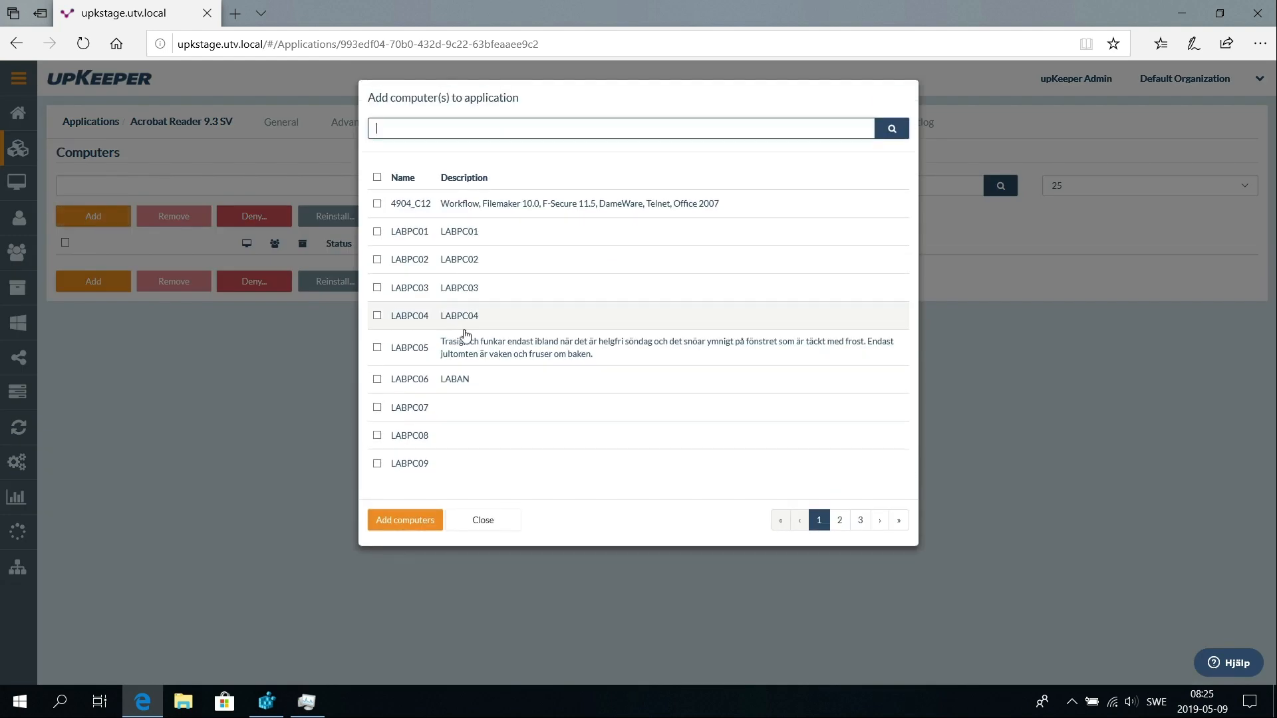
type("upk")
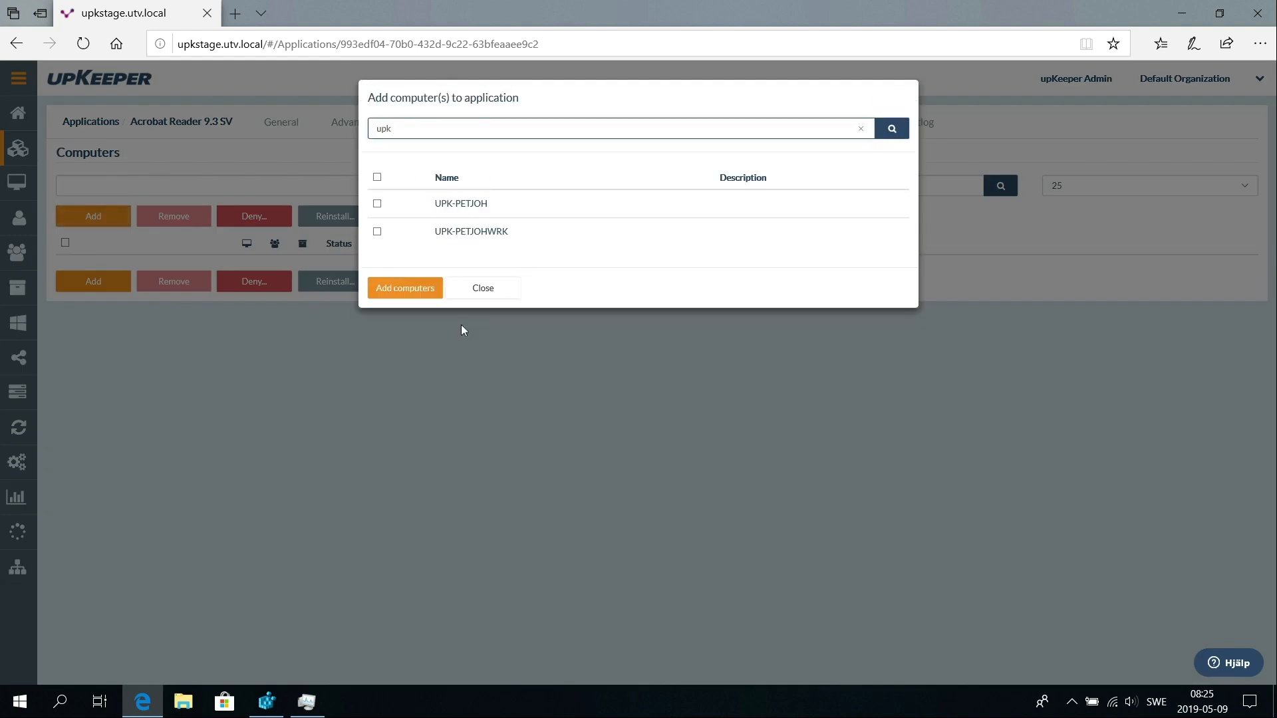
left_click(378, 232)
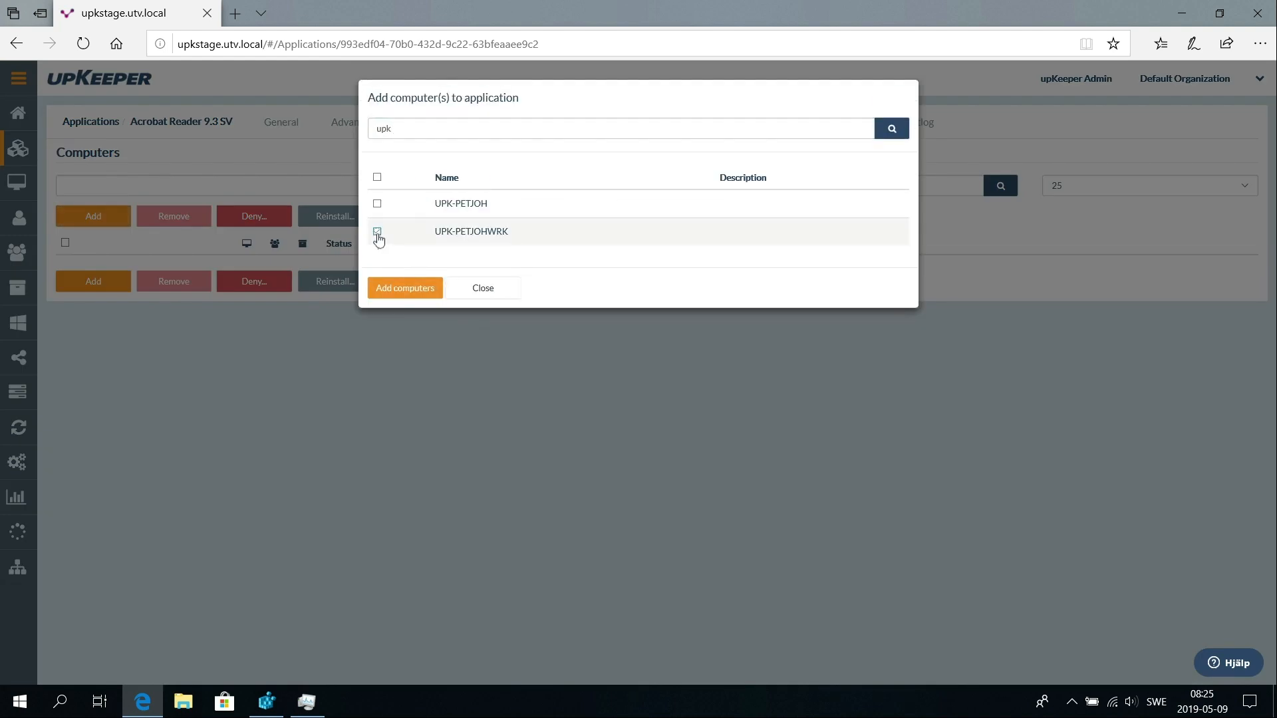
left_click(428, 279)
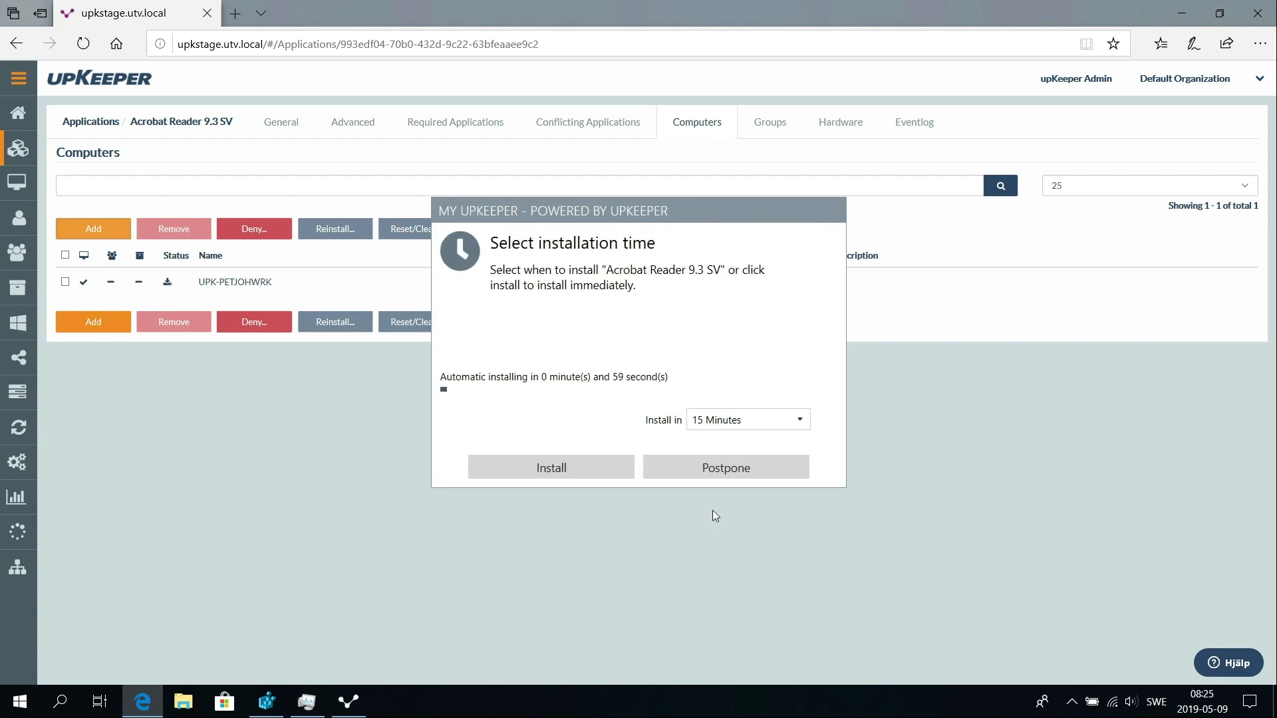
left_click(739, 474)
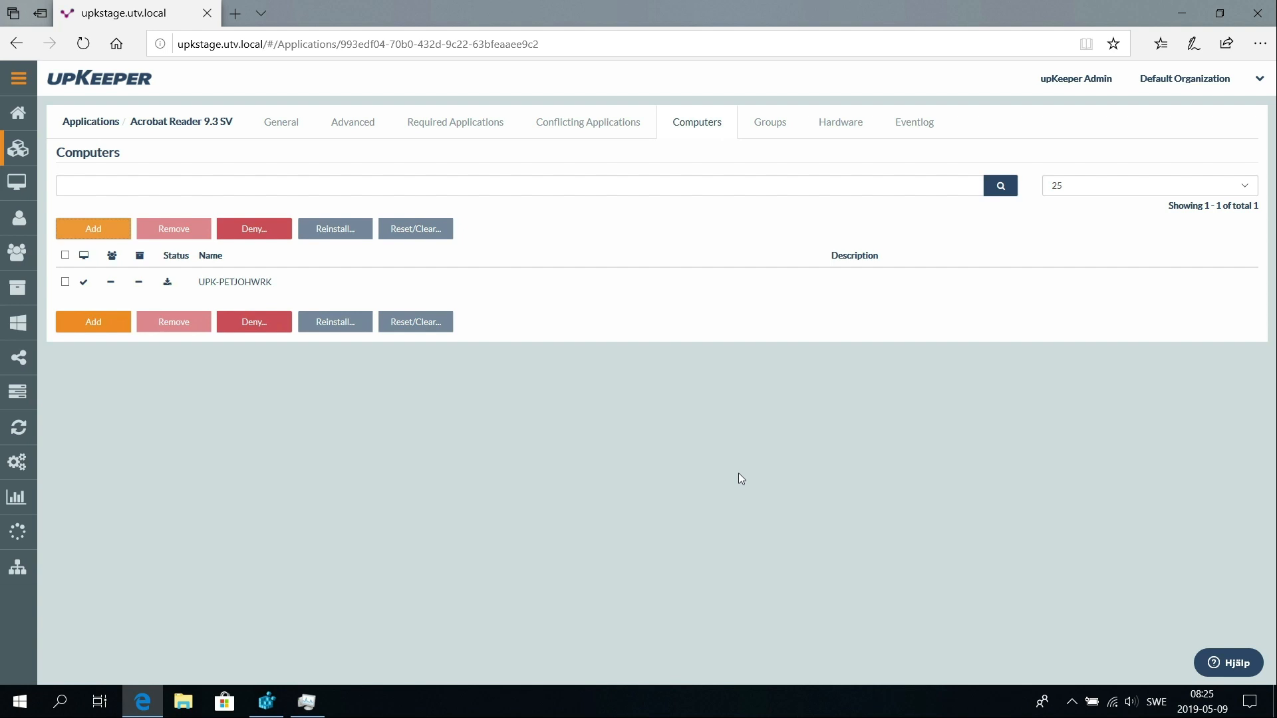
Open a Command Prompt and change to the \Program Files\upKeeper\upKeeper Client 4 directory.
key("super+x")
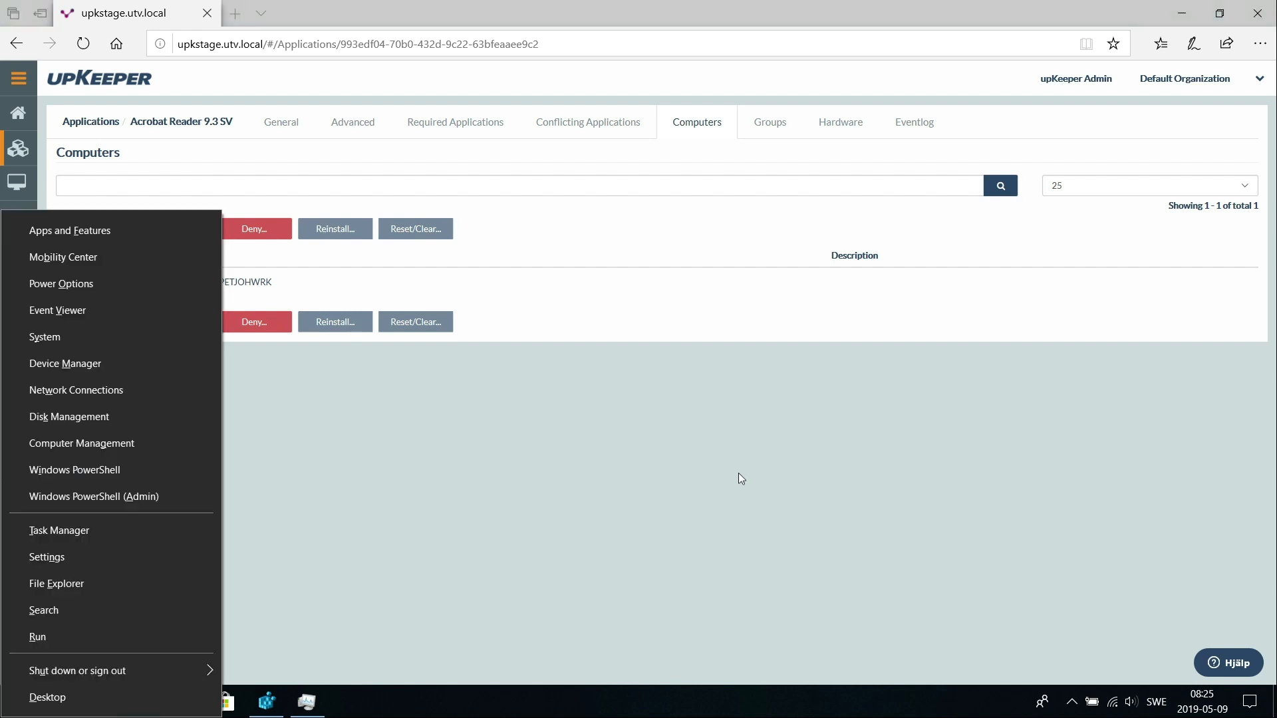
left_click(71, 628)
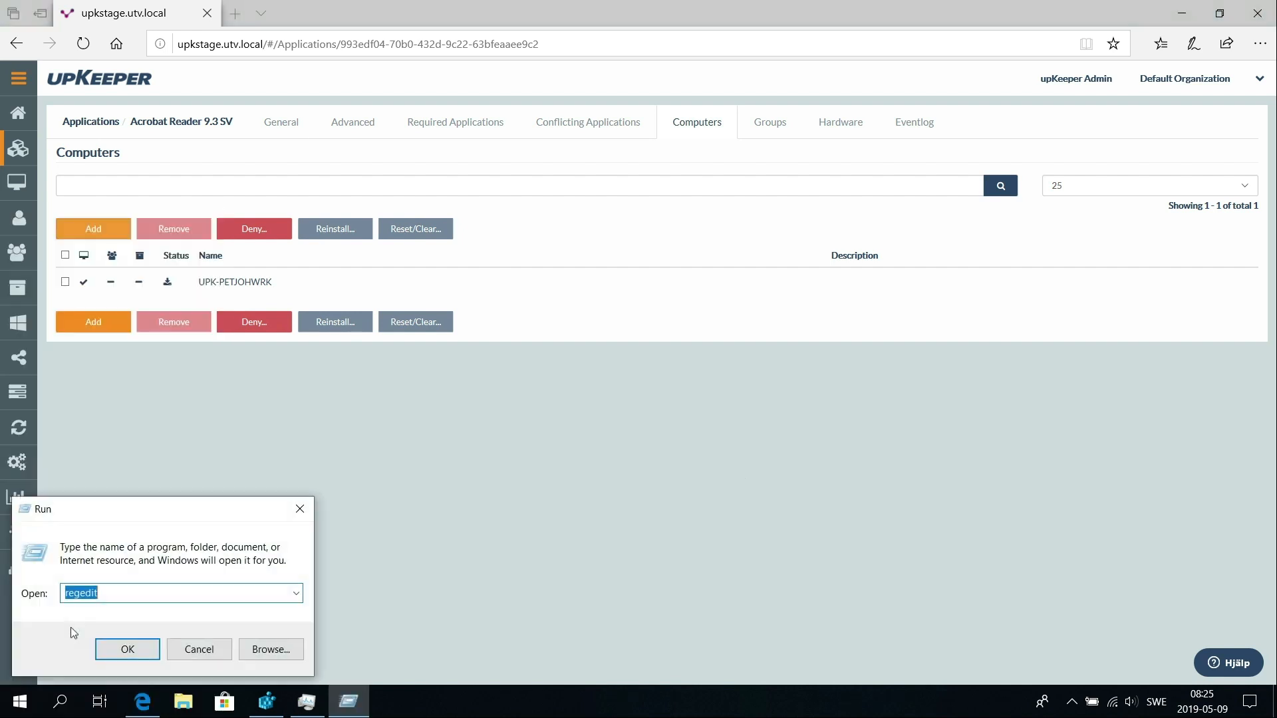
type("cmd")
key("Return")
type("cd ")
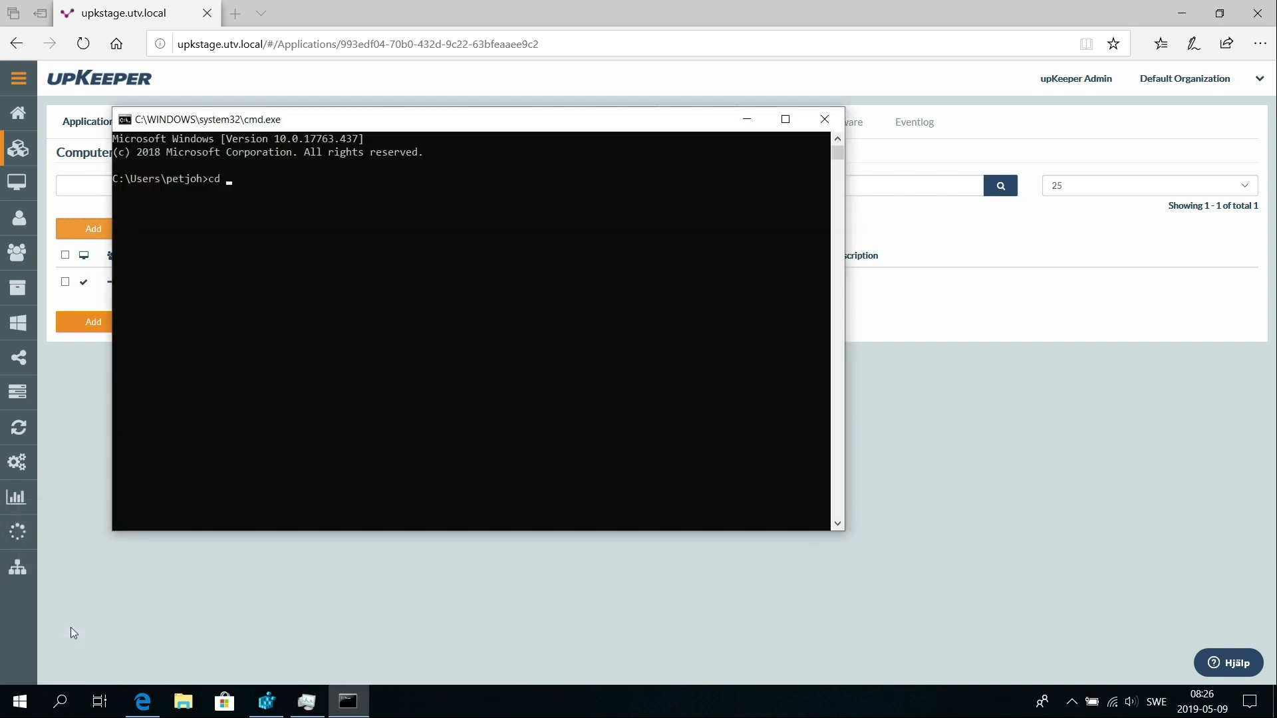
type("\"\\Program Files\"\\u")
key("Tab")
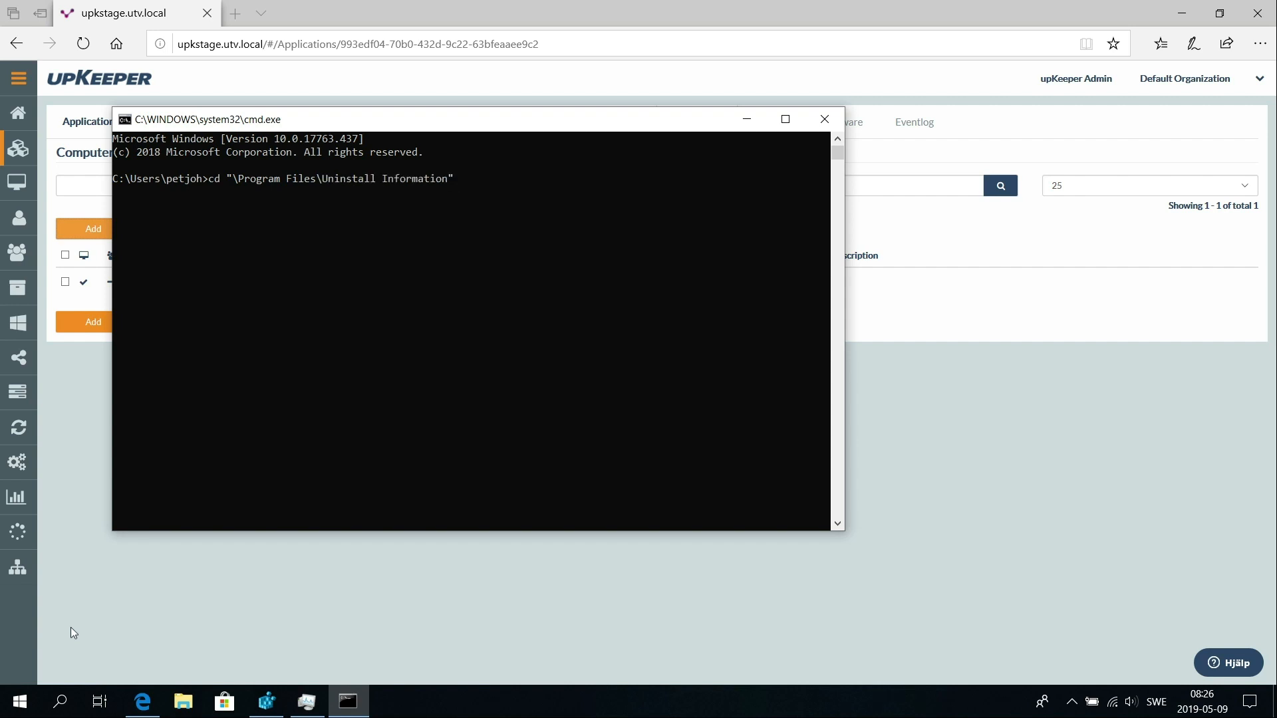
key("Tab")
key("Tab")
key("Return")
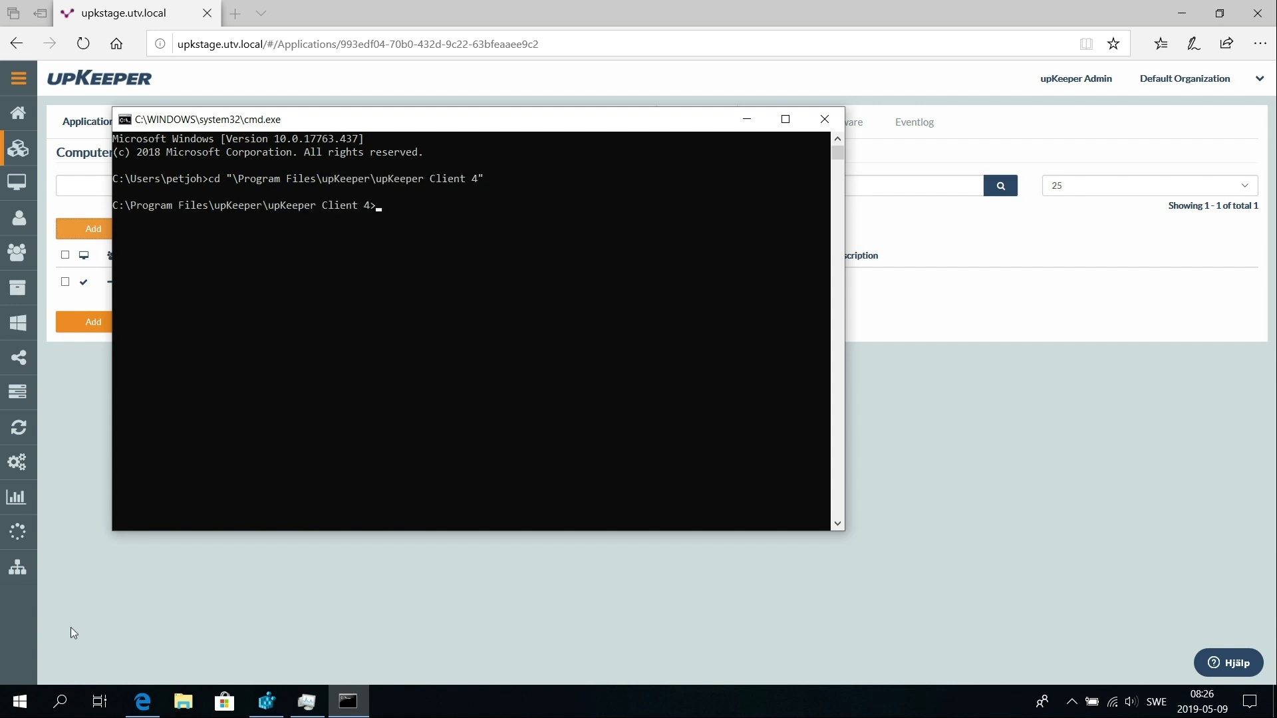
Display the command-line options of Upkeeper.Client.Logger.exe using /?
type("upk")
key("Tab")
key("Tab")
key("Tab")
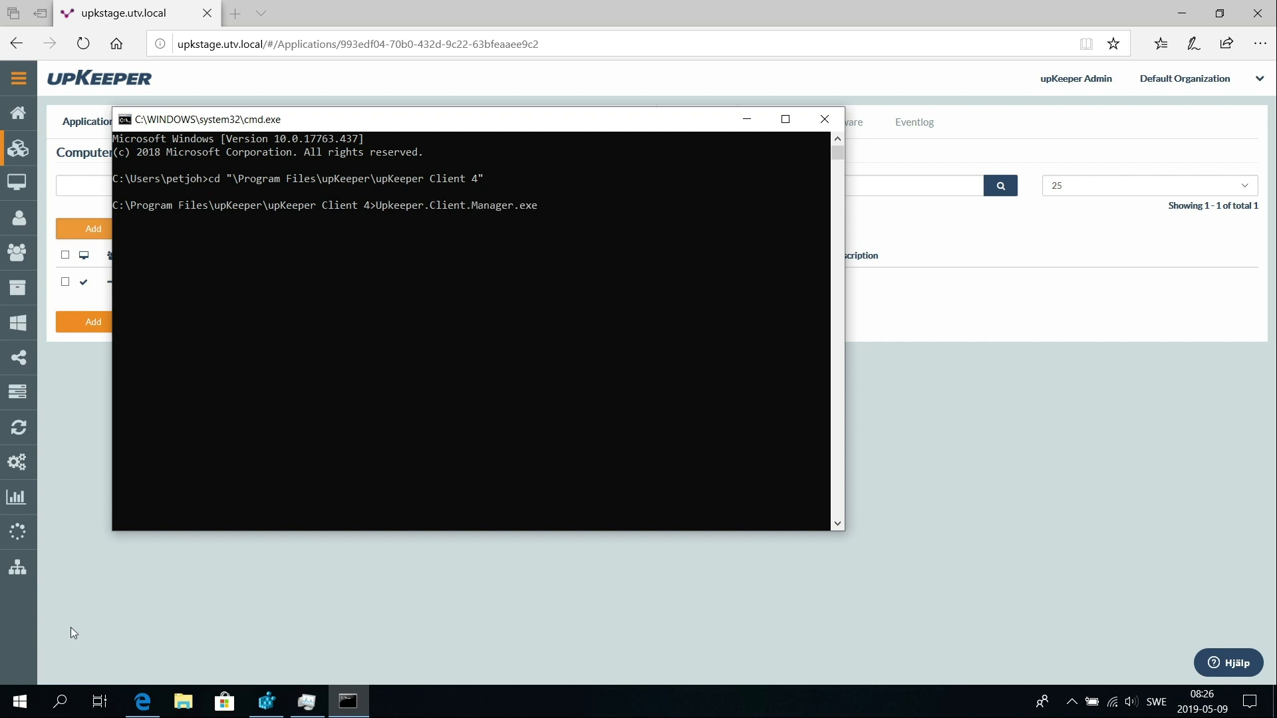
key("Tab")
type("/?")
key("Return")
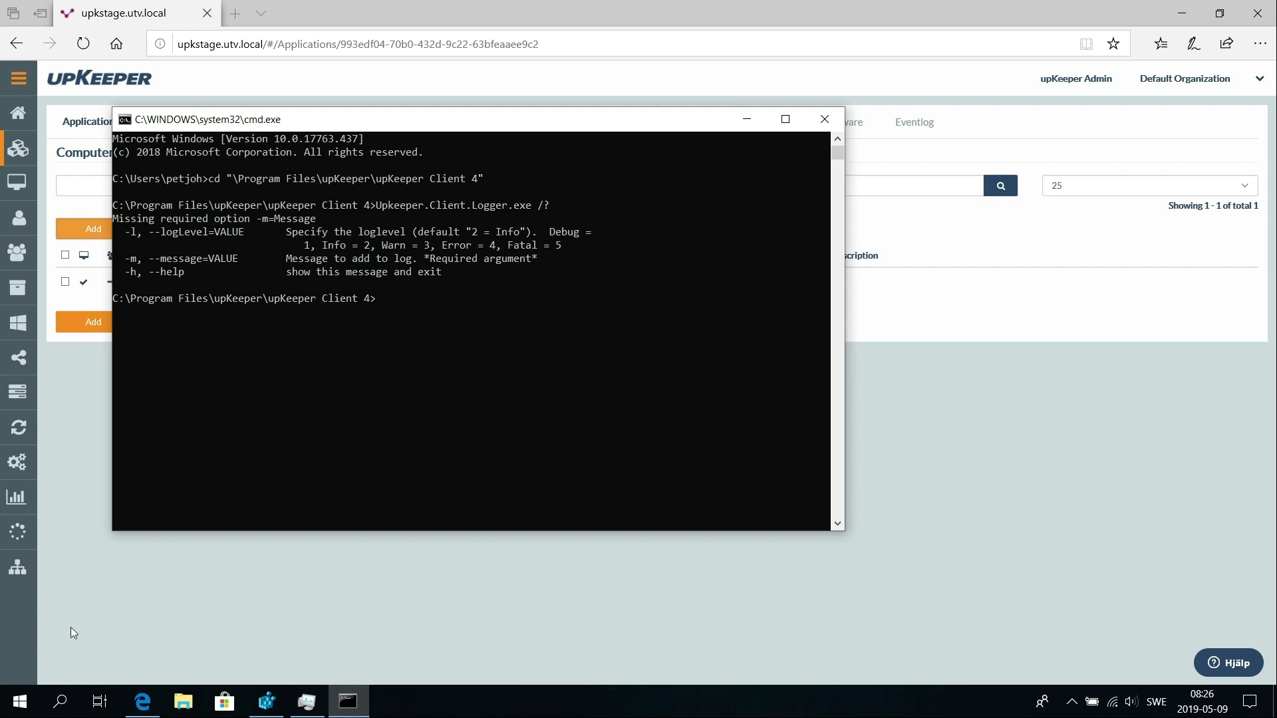
Run Upkeeper.Client.Logger.exe with -l=2 -m="upKeeper Open 2019 är igång!" to write a log message.
key("Up")
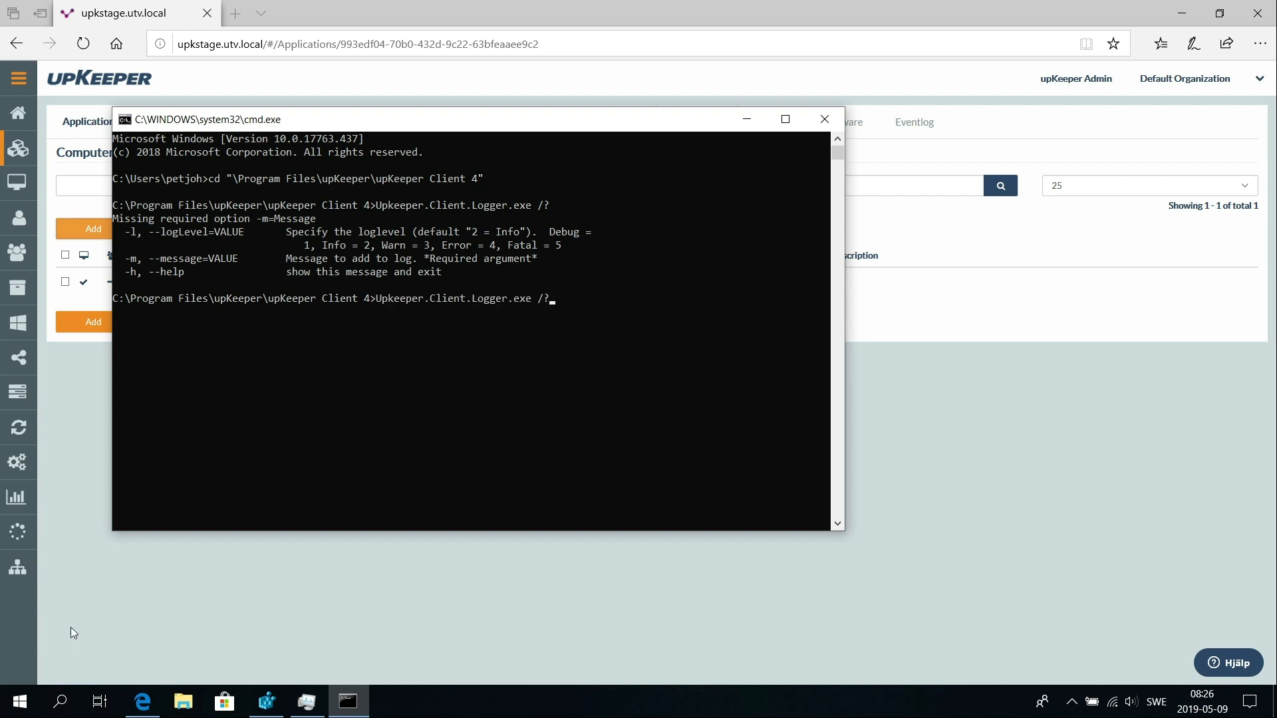
key("BackSpace")
type("-l=2 -m=\"upKeeper Open 2019")
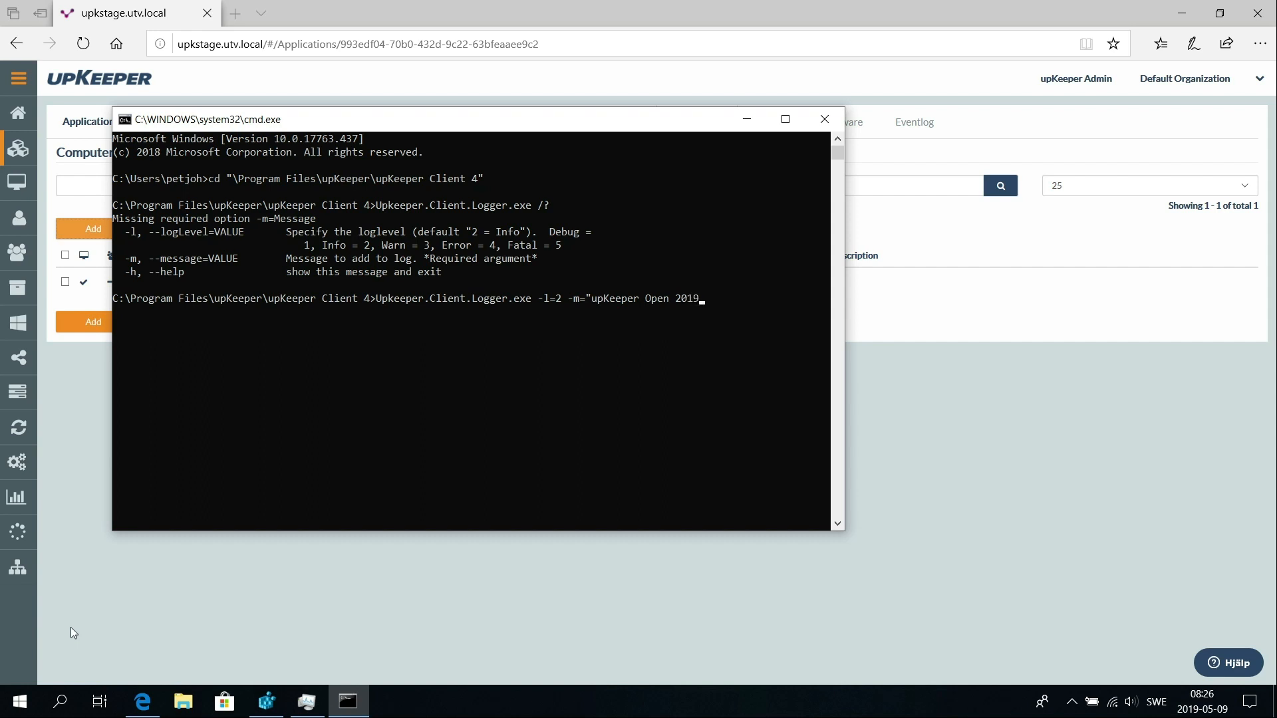
type(" är igång!\"")
key("Return")
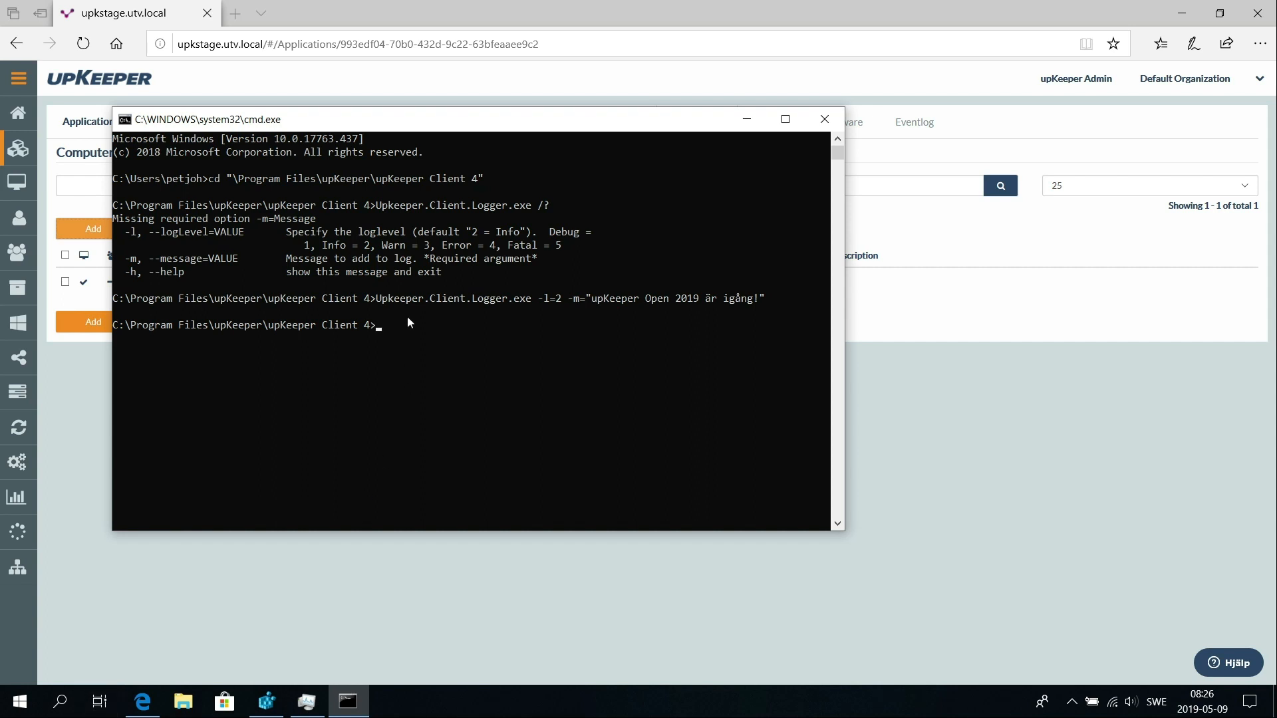
Switch to the upKeeper web console in Edge, open device UPK-PETJOHWRK and check its event log for the logged message.
left_click(493, 632)
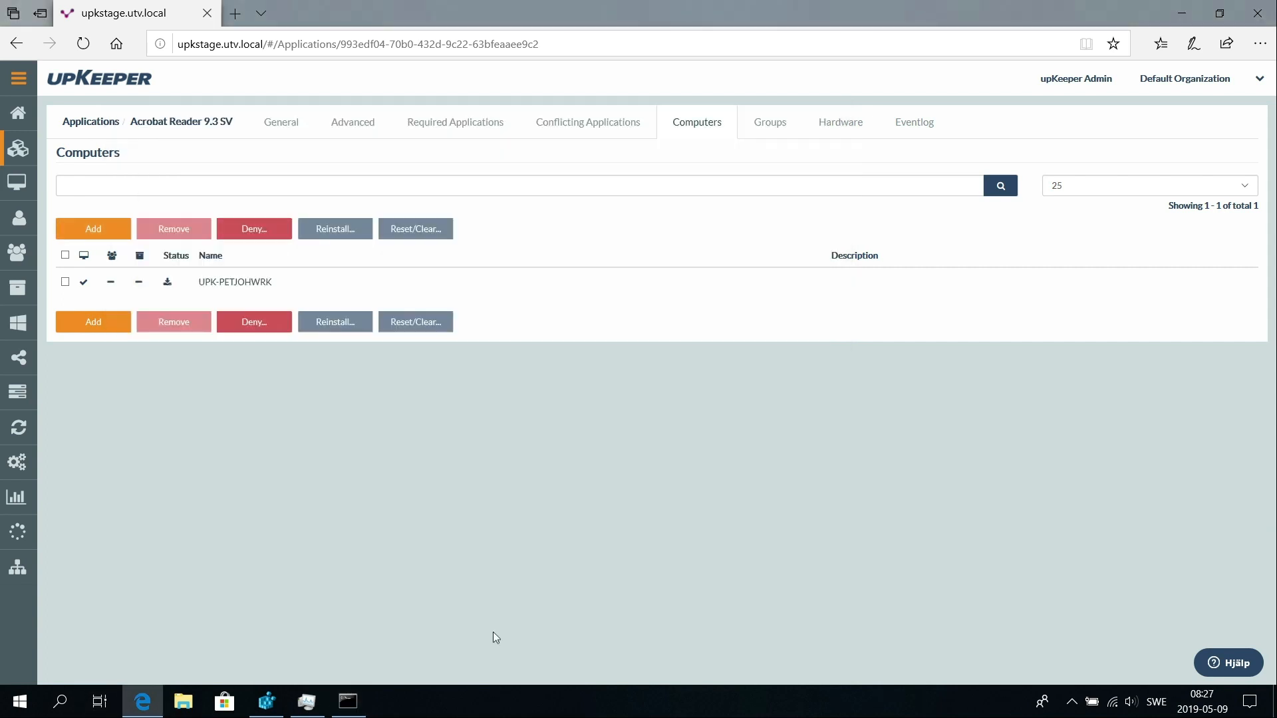
left_click(248, 282)
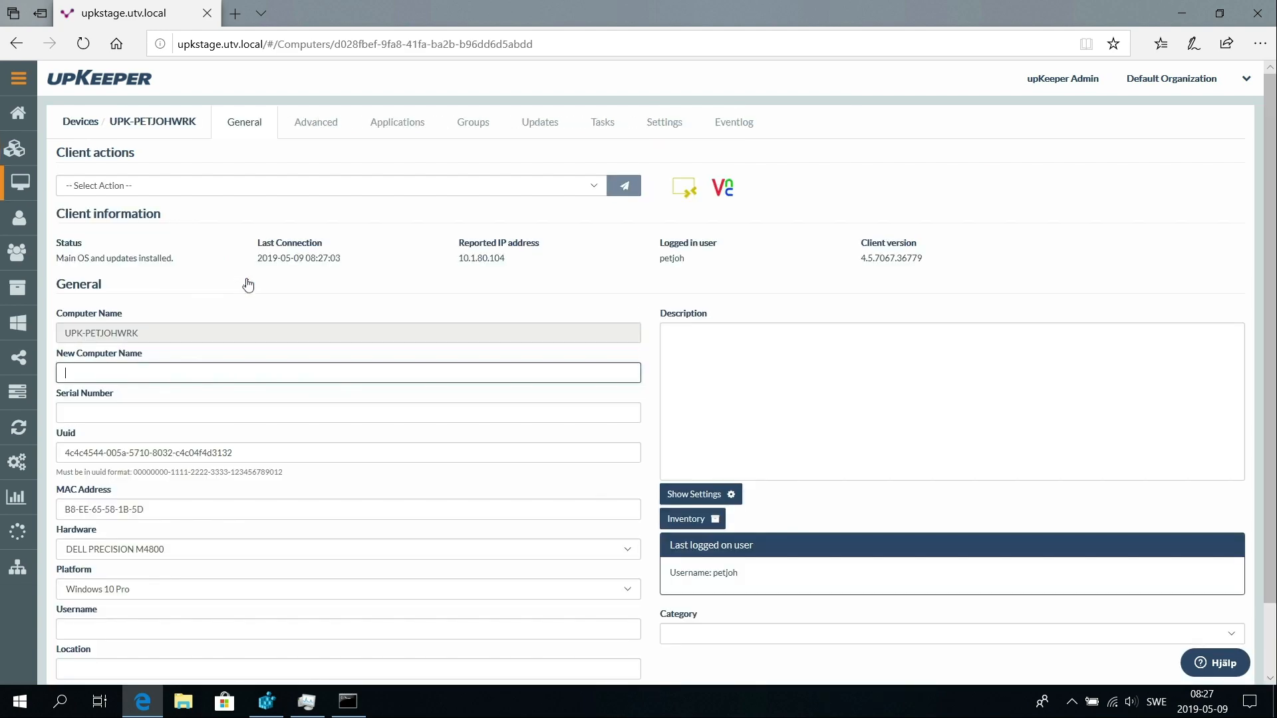
left_click(747, 135)
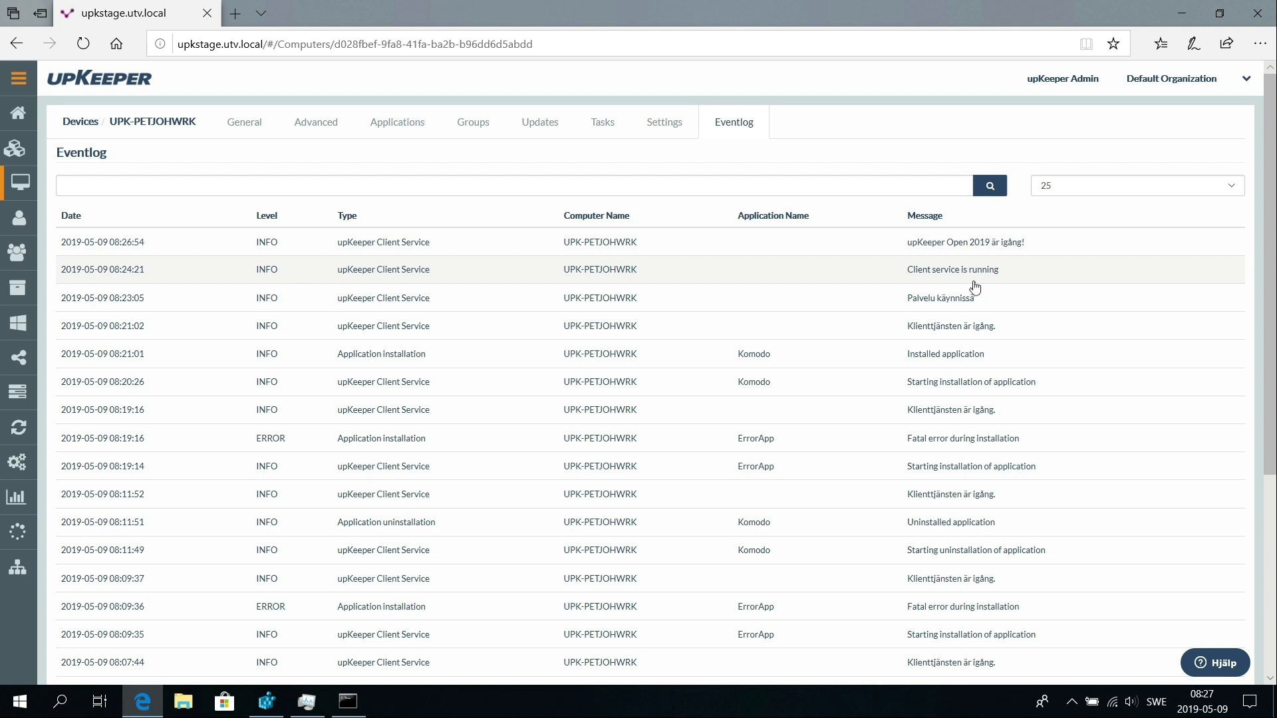
Review the logger command in Command Prompt, minimise that window, and return to the device's general page in the upKeeper console.
left_click(356, 710)
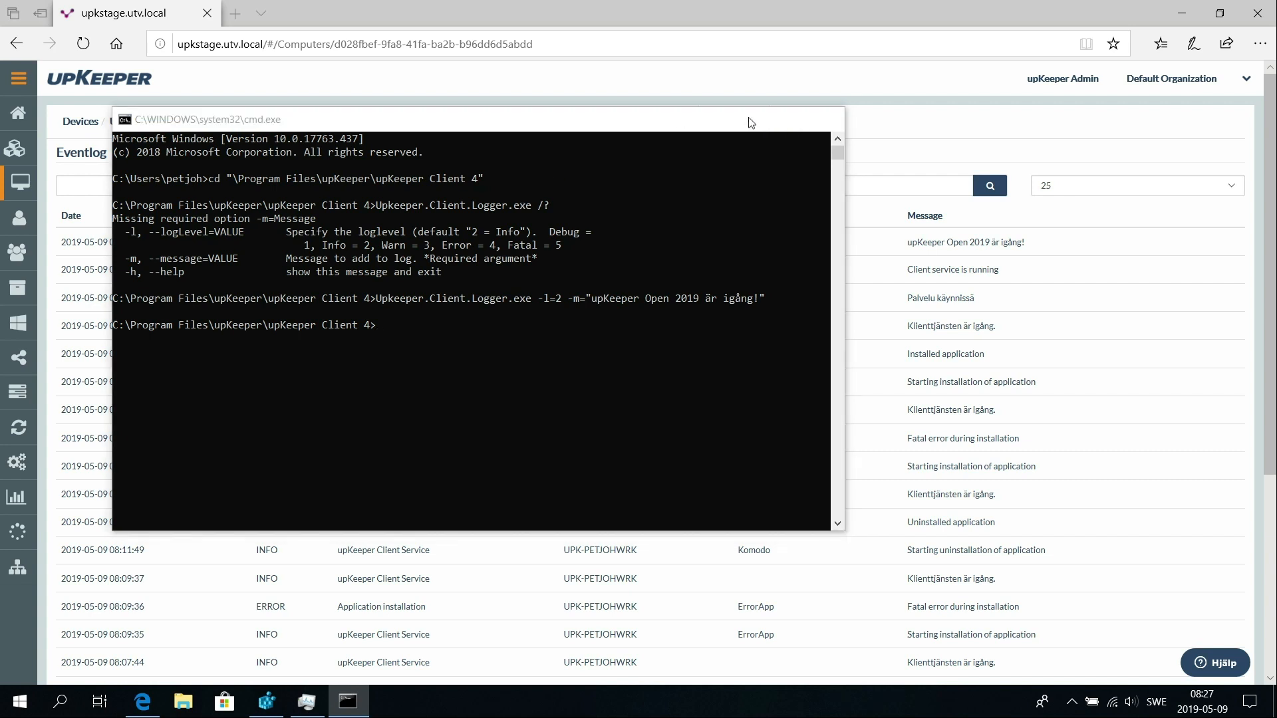
left_click(750, 121)
left_click(245, 123)
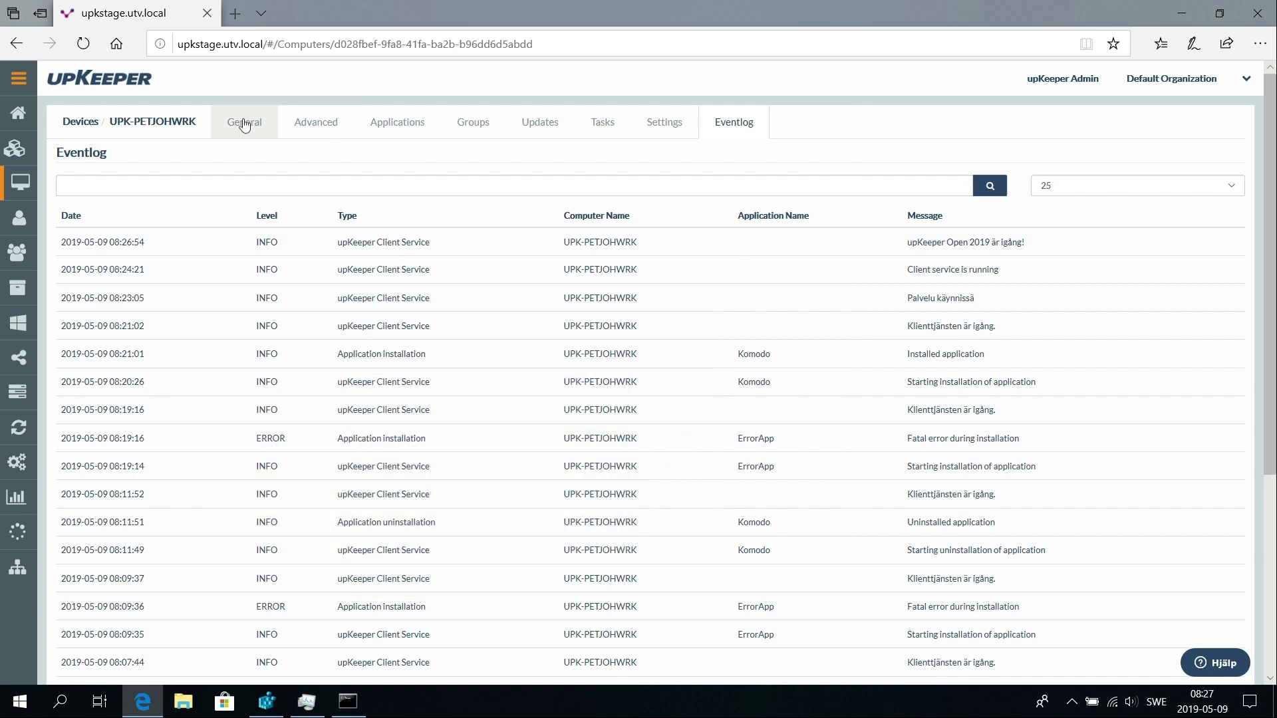